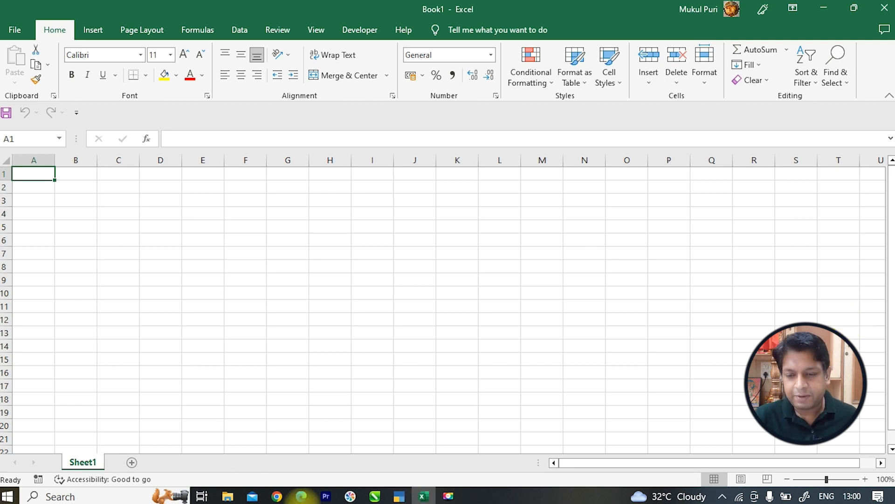
# - Enter the column headers E.No. in A1 and Name in B1
pyautogui.scroll(2, 273, 257)
pyautogui.scroll(1, 273, 256)
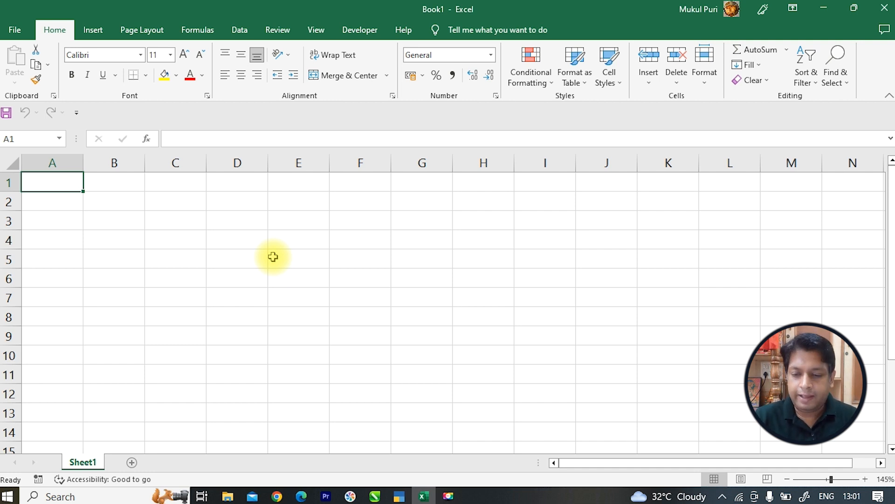
pyautogui.write('E,N')
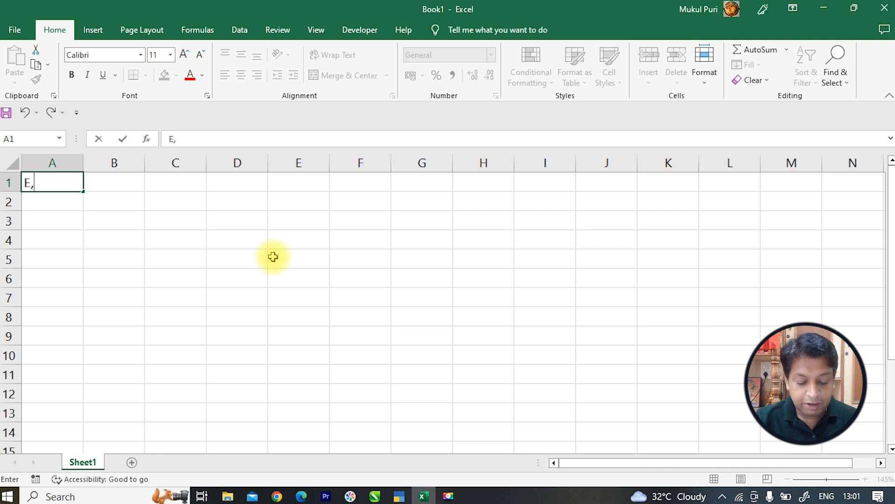
pyautogui.press('BackSpace')
pyautogui.press('BackSpace')
pyautogui.press('BackSpace')
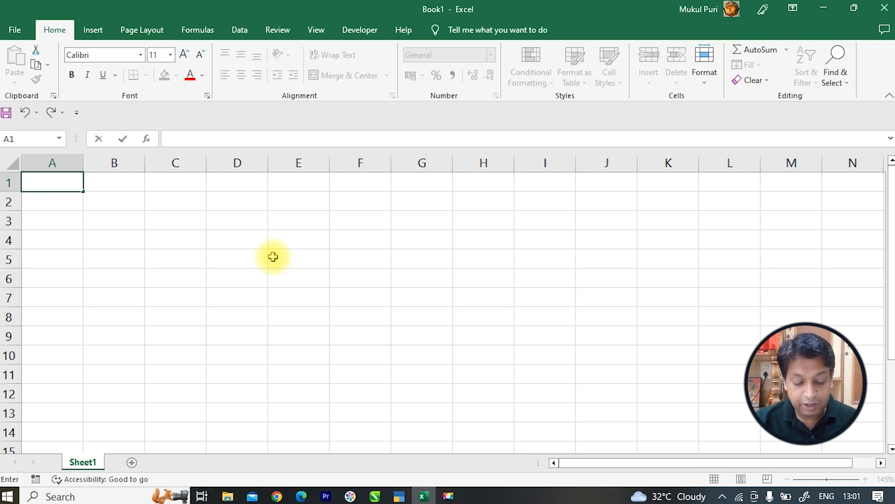
pyautogui.write('E.No.')
pyautogui.press('Tab')
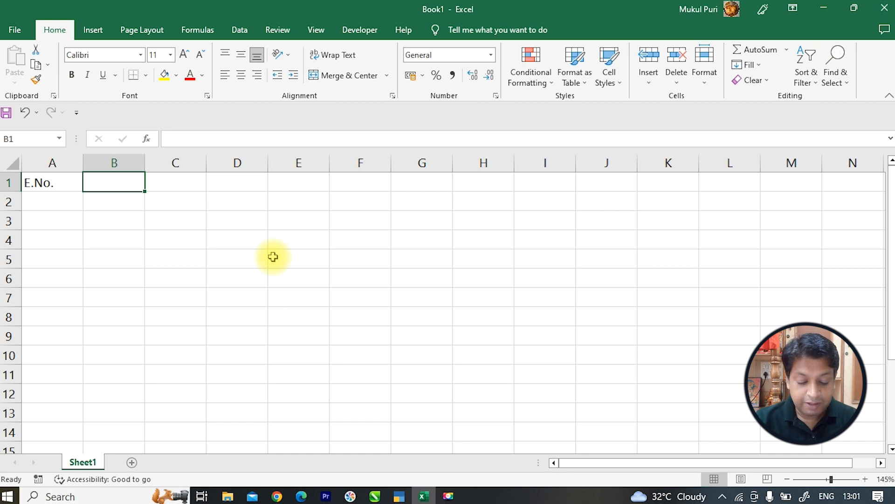
pyautogui.write('Name')
pyautogui.press('Tab')
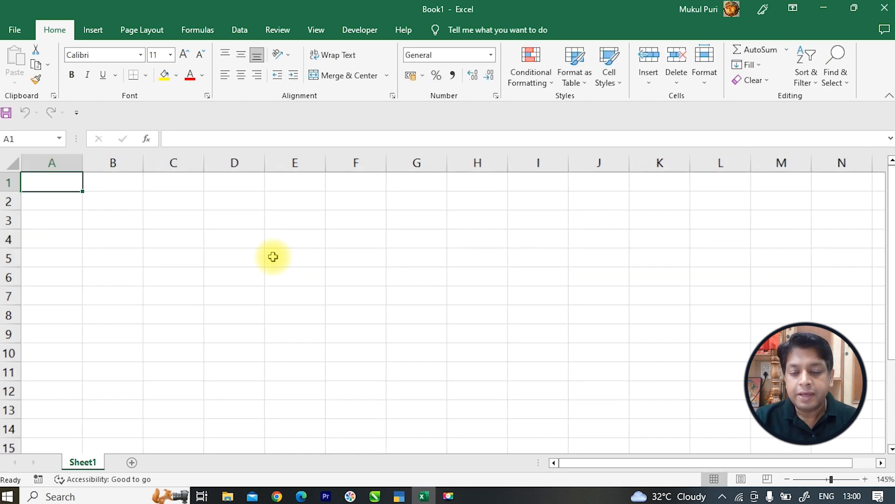
# - Enter the date 01 Jul as the column header in C1
pyautogui.scroll(-3, 273, 257)
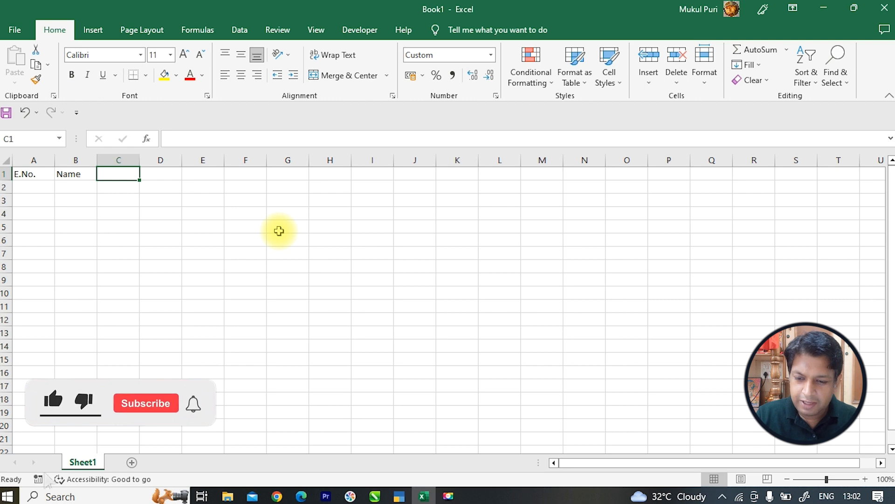
pyautogui.write('01')
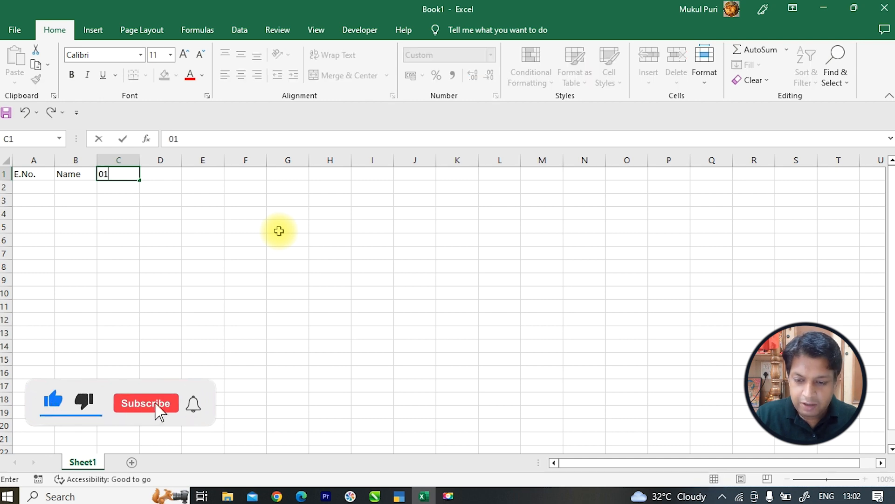
pyautogui.write(' J')
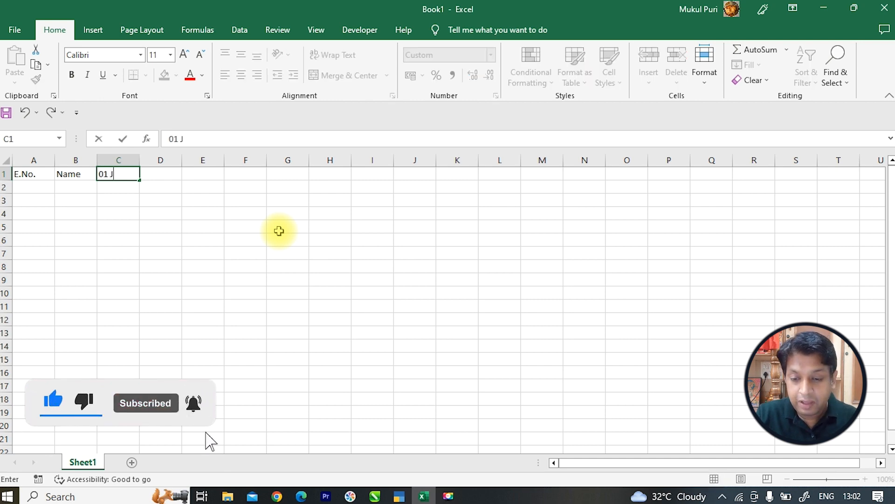
pyautogui.write('ul')
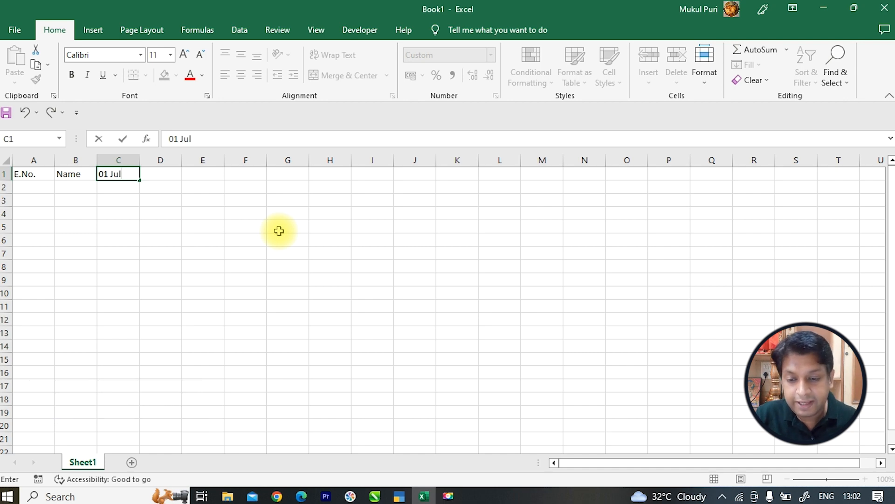
pyautogui.press('Return')
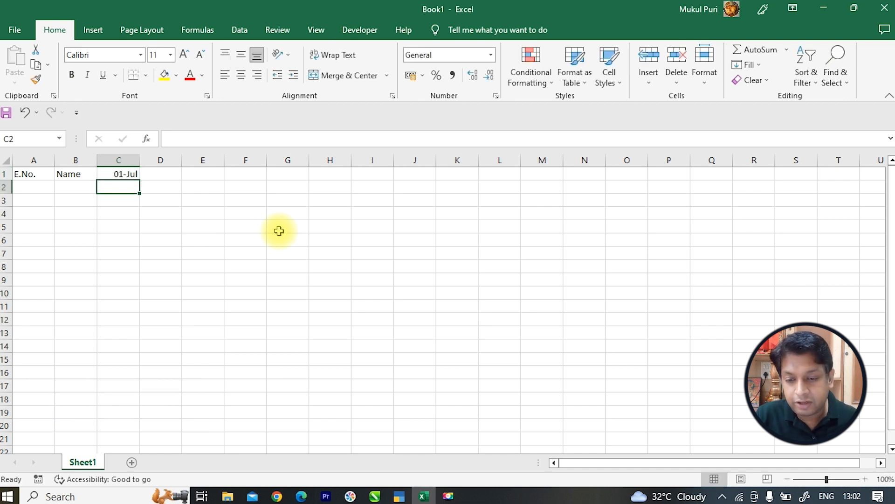
# - Fill the date headers from C1 across row 1 through 31-Jul in AG1
pyautogui.click(123, 174)
pyautogui.moveTo(139, 180); pyautogui.dragTo(749, 181)
pyautogui.scroll(-2, 610, 250)
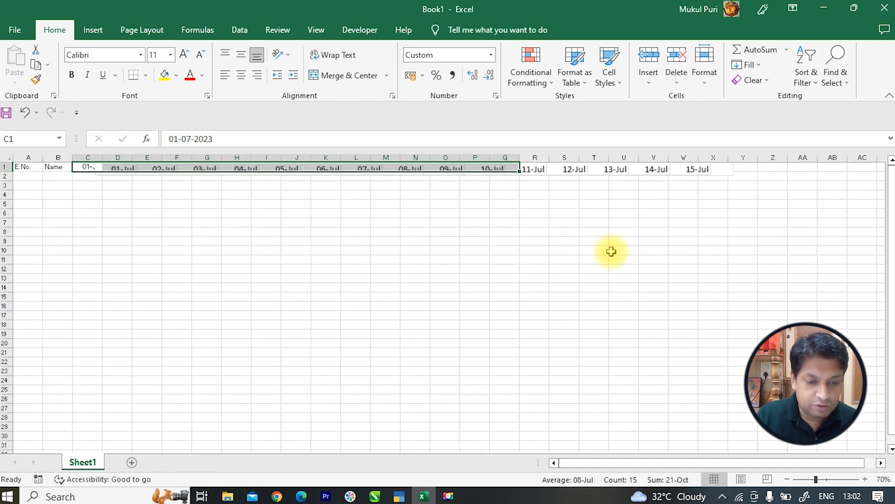
pyautogui.scroll(-1, 610, 224)
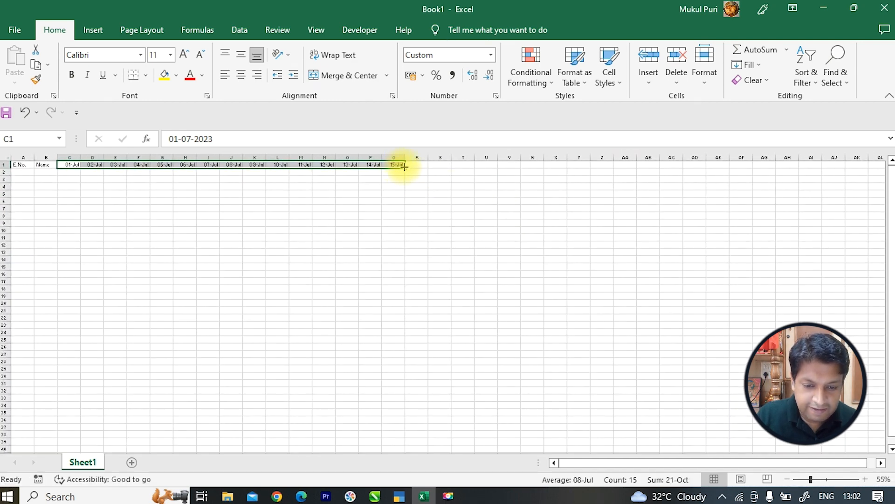
pyautogui.moveTo(405, 168); pyautogui.dragTo(777, 171)
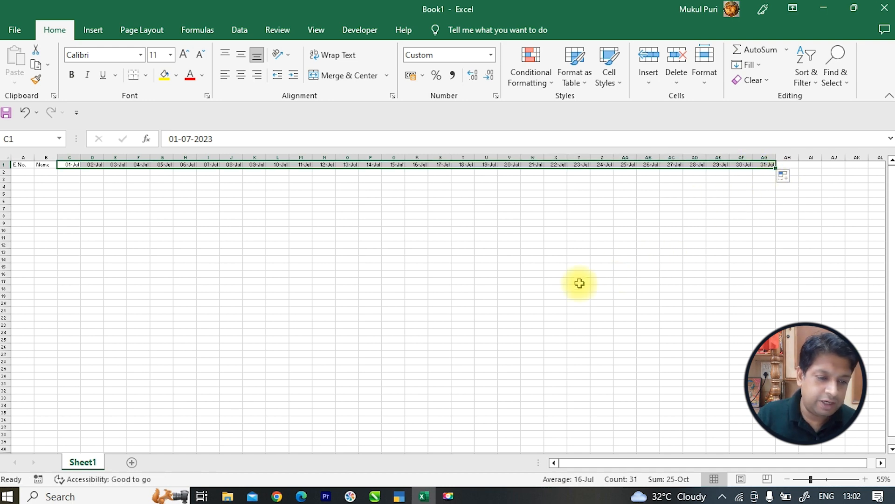
# - Enter 1001 in A2 as the first value under E.No
pyautogui.scroll(4, 556, 293)
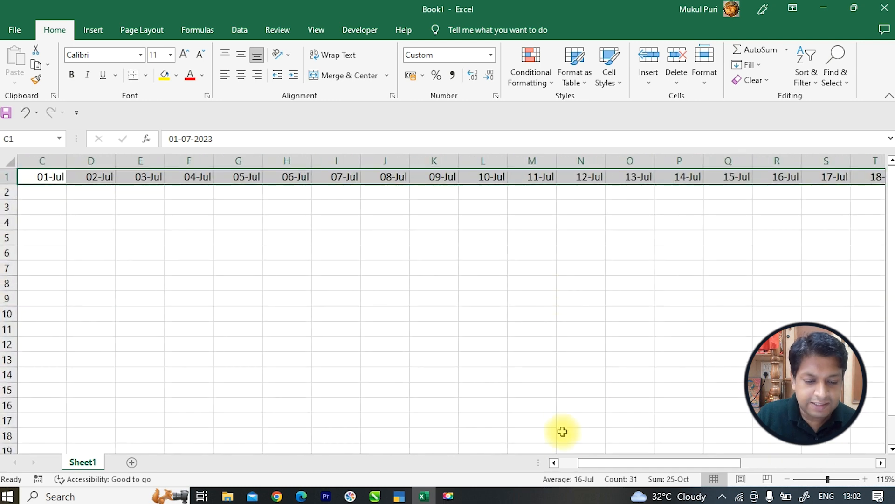
pyautogui.moveTo(582, 464); pyautogui.dragTo(66, 189)
pyautogui.click(64, 192)
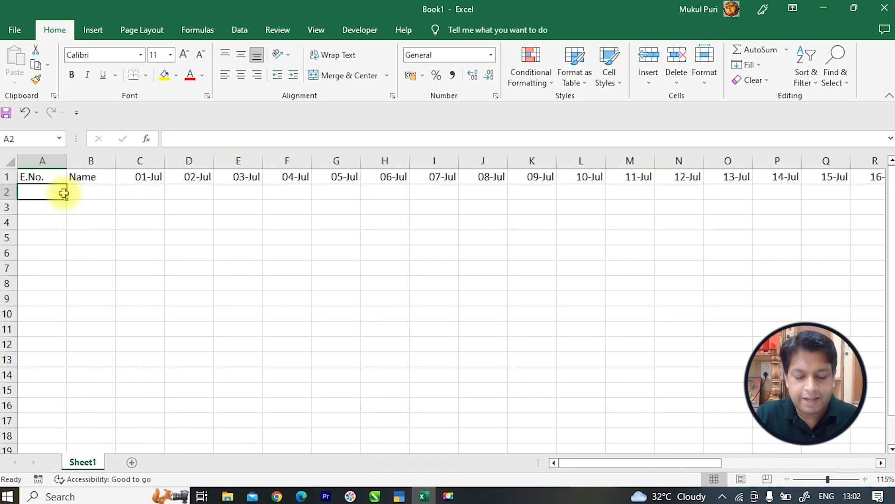
pyautogui.write('1001')
pyautogui.press('Return')
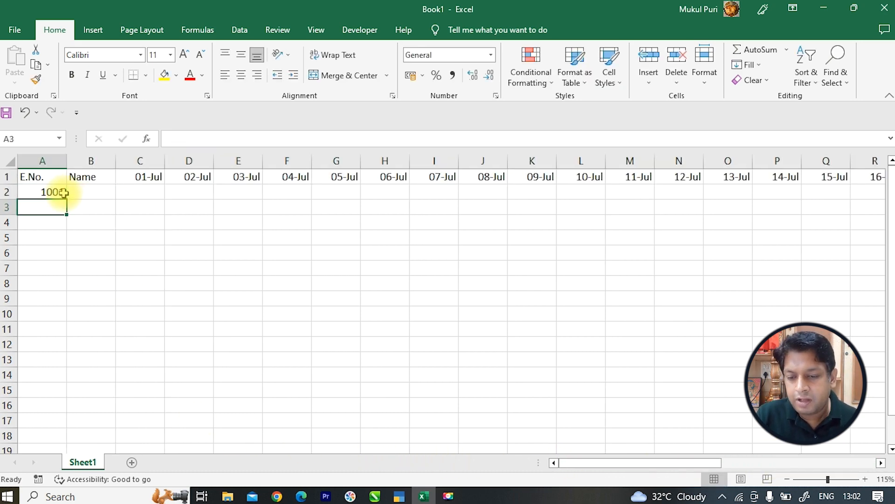
# - Try to fill 1001 from A2 down to A10, and clear the copies in A3:A10
pyautogui.click(64, 193)
pyautogui.moveTo(67, 199); pyautogui.dragTo(59, 322)
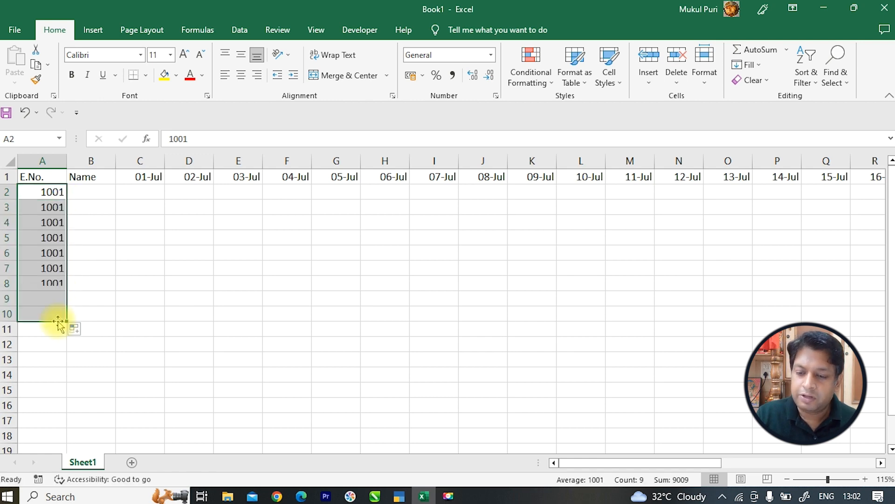
pyautogui.click(53, 210)
pyautogui.press('Delete')
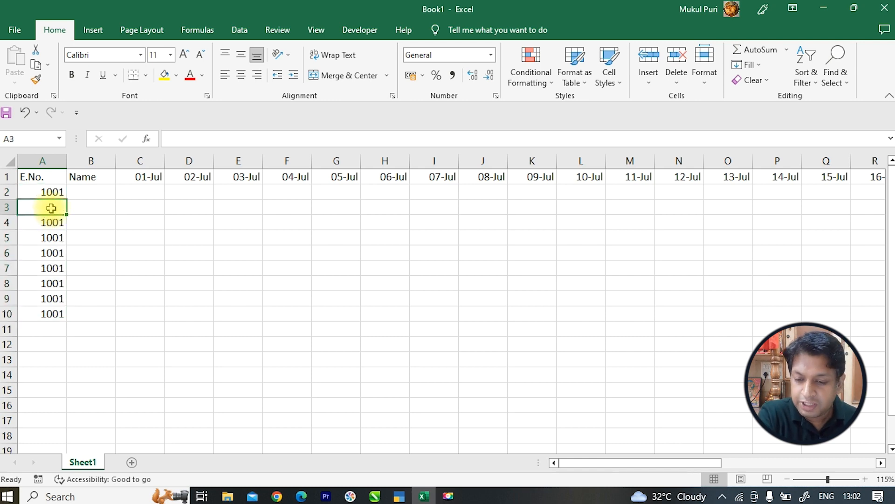
pyautogui.moveTo(51, 222); pyautogui.dragTo(50, 309)
pyautogui.press('Delete')
# - Enter 1002 in A3, extend the number series down to 1010 in A11, and centre the numbers
pyautogui.click(50, 207)
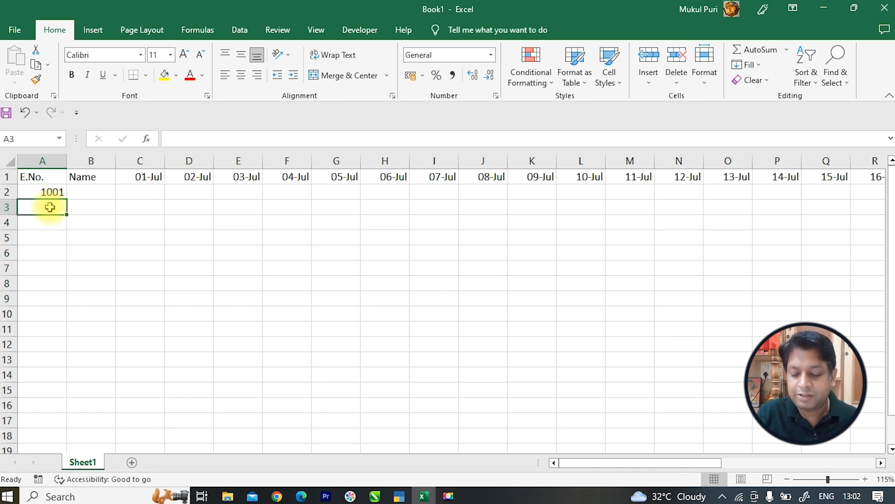
pyautogui.write('1002')
pyautogui.press('Return')
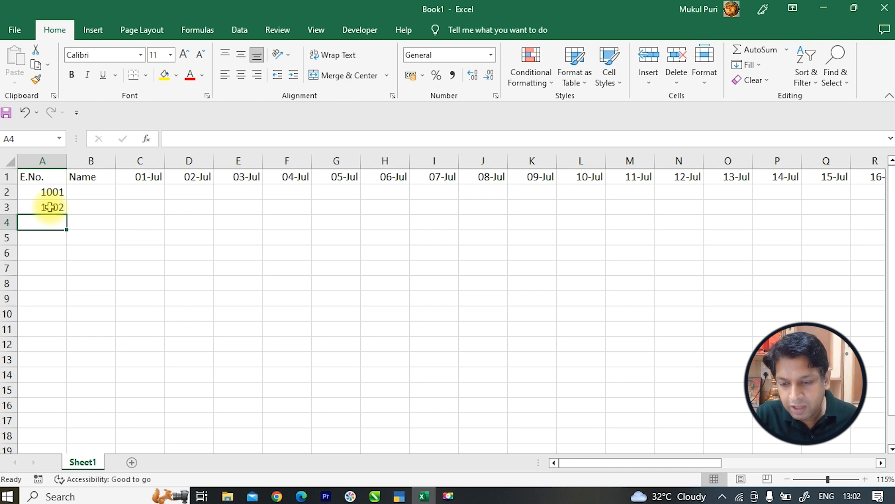
pyautogui.moveTo(53, 192); pyautogui.dragTo(51, 207)
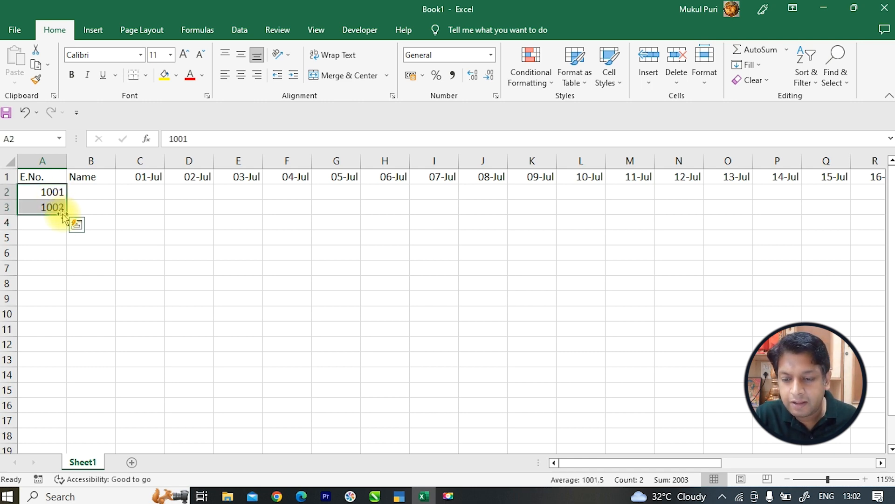
pyautogui.moveTo(64, 214); pyautogui.dragTo(64, 336)
pyautogui.click(240, 74)
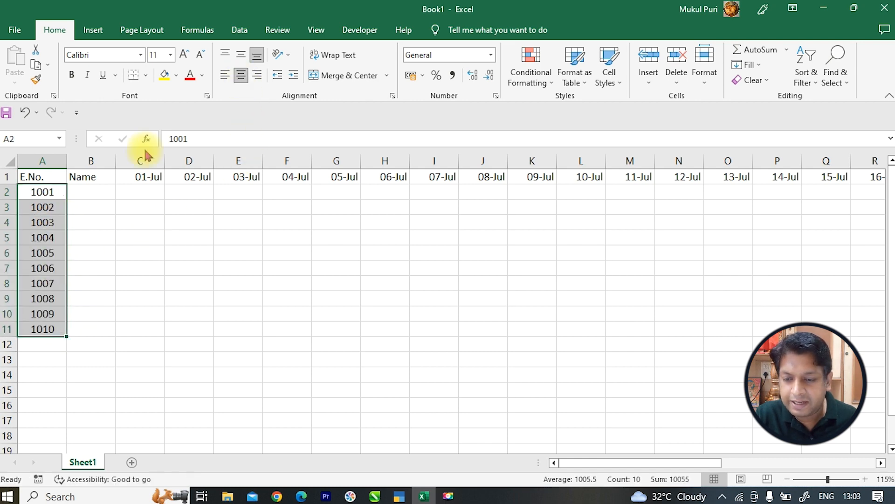
# - Format header row 1 as bold, centred white text on a dark blue-gray fill
pyautogui.click(5, 177)
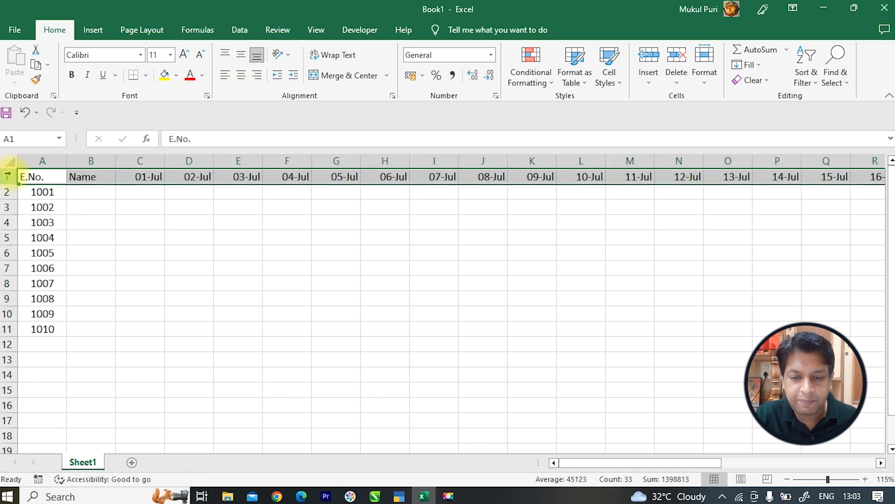
pyautogui.click(71, 75)
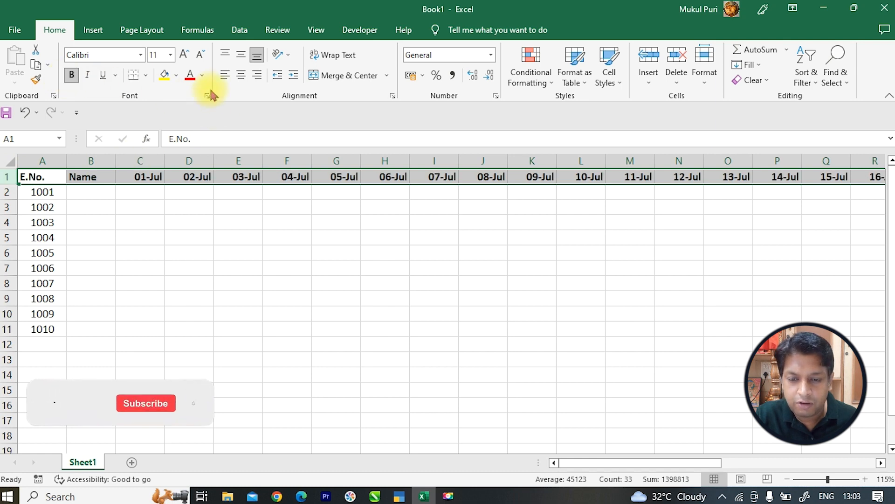
pyautogui.click(240, 75)
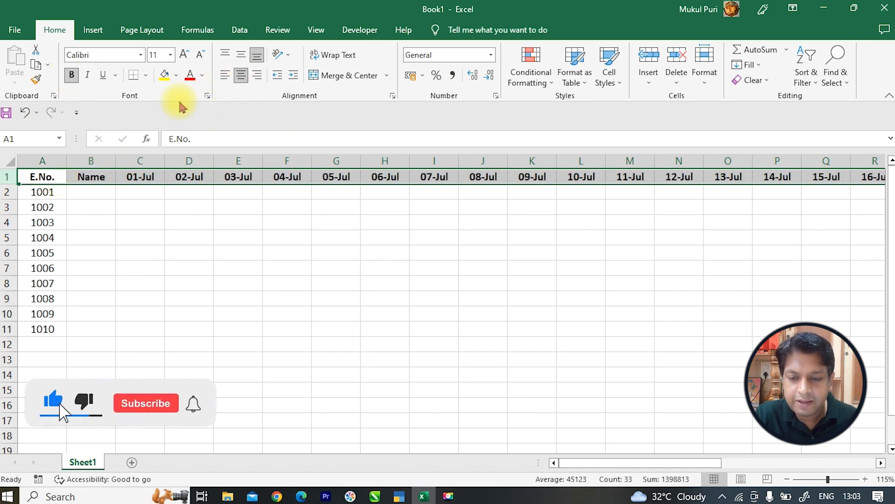
pyautogui.click(177, 75)
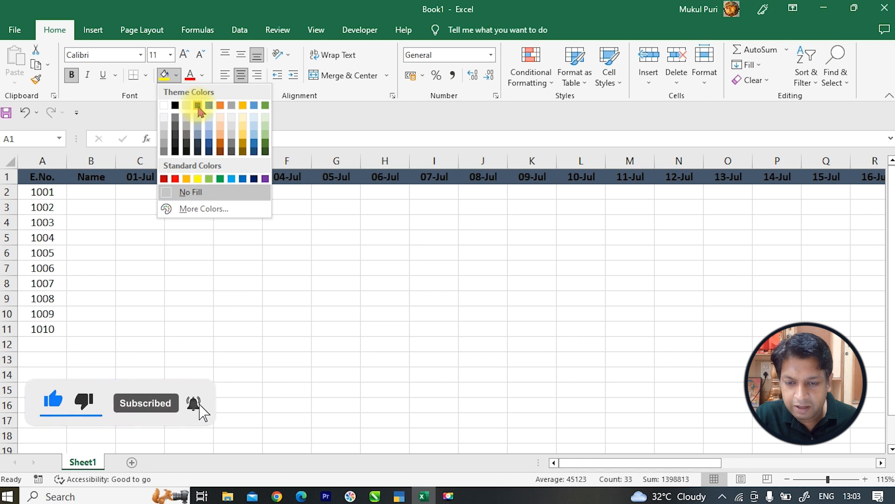
pyautogui.click(197, 106)
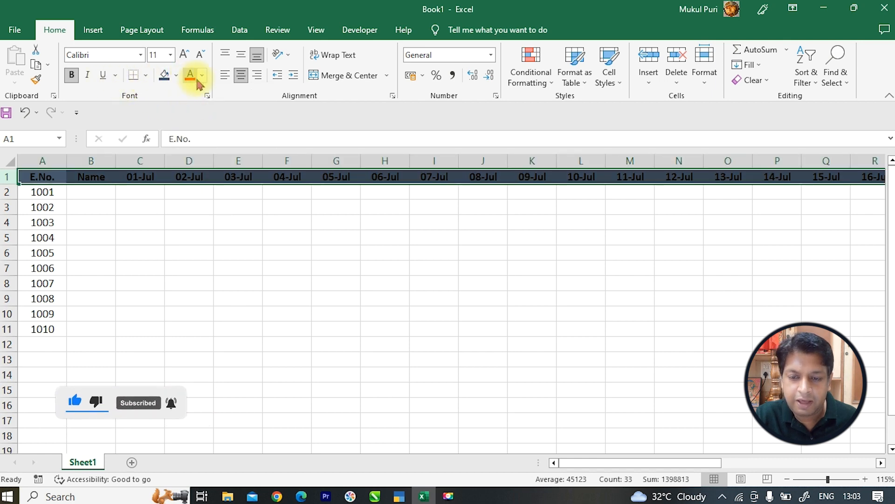
pyautogui.click(202, 75)
pyautogui.click(191, 122)
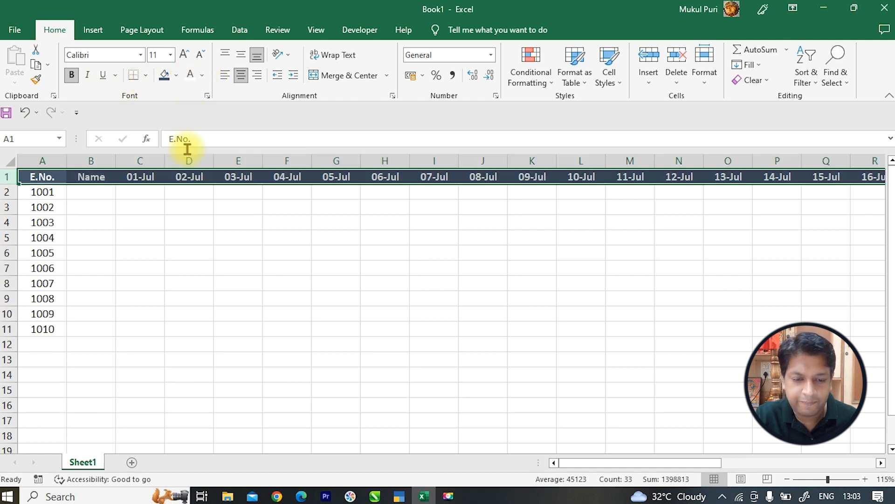
pyautogui.click(228, 262)
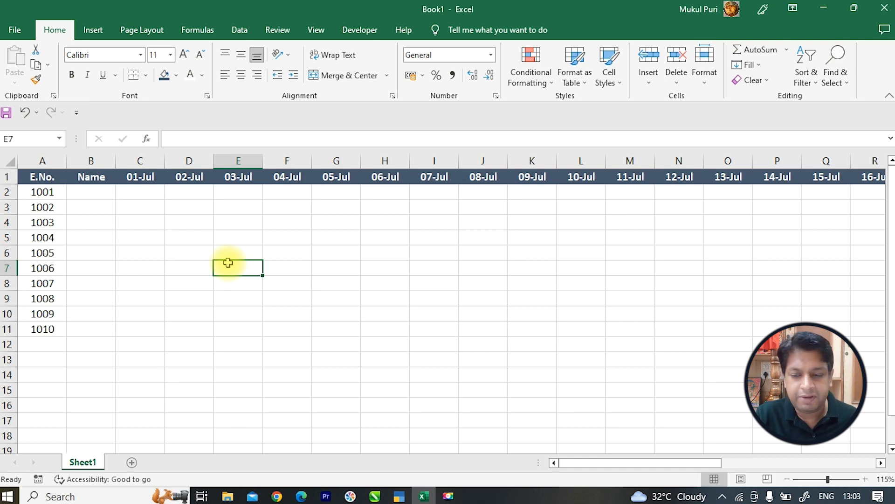
# - Enter the first five employees' full names in B2:B6 under Name
pyautogui.click(94, 188)
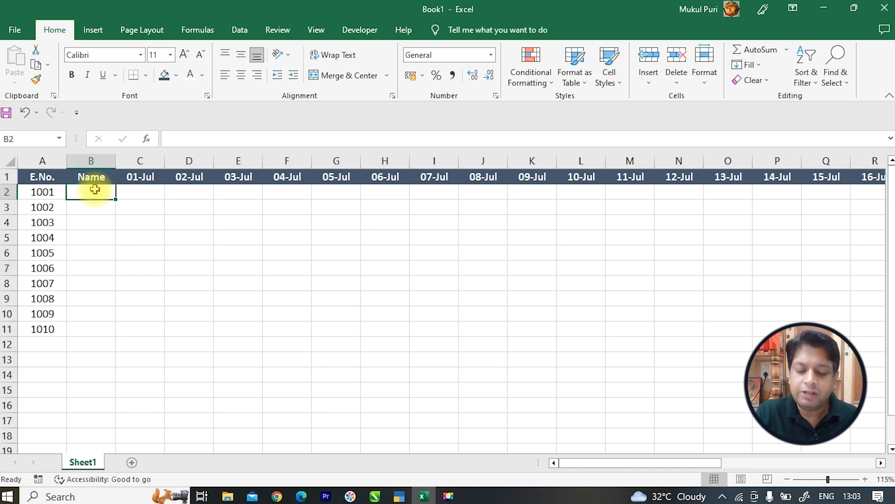
pyautogui.write('Ashok Kumar')
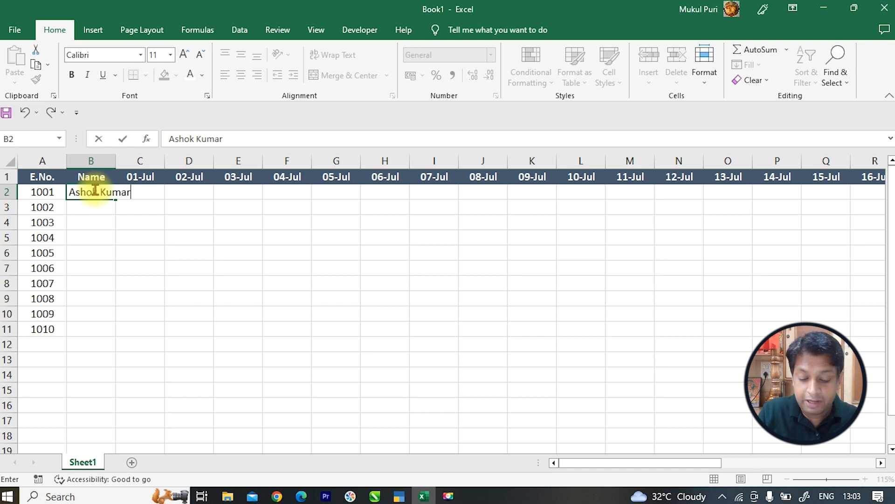
pyautogui.press('Return')
pyautogui.write('Ra')
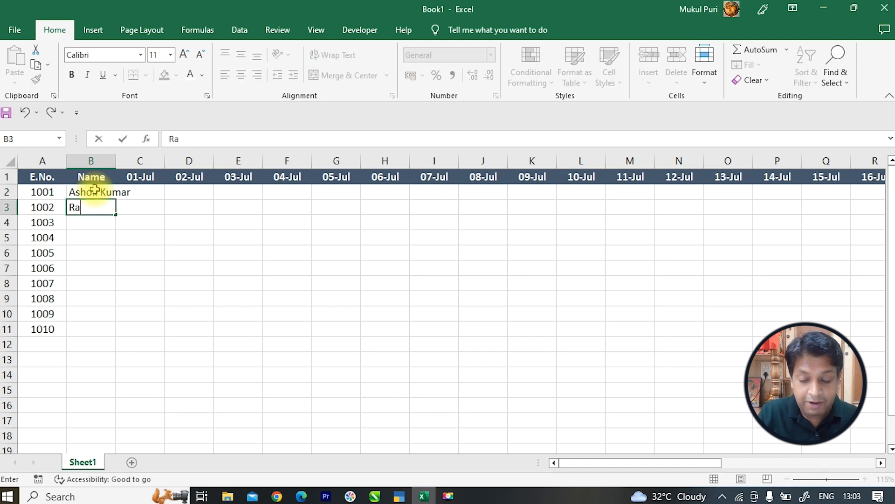
pyautogui.write('jni Kumari')
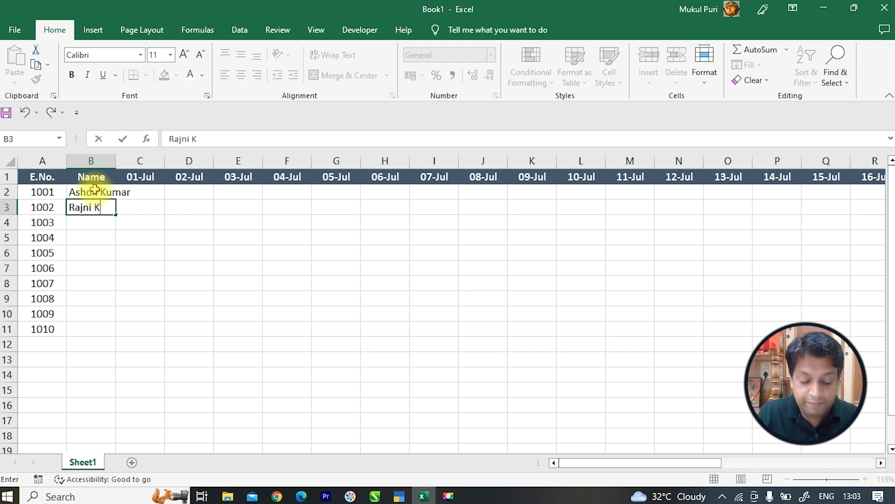
pyautogui.press('Return')
pyautogui.write('Mohan Dass')
pyautogui.press('Return')
pyautogui.write('Mahinder Singh')
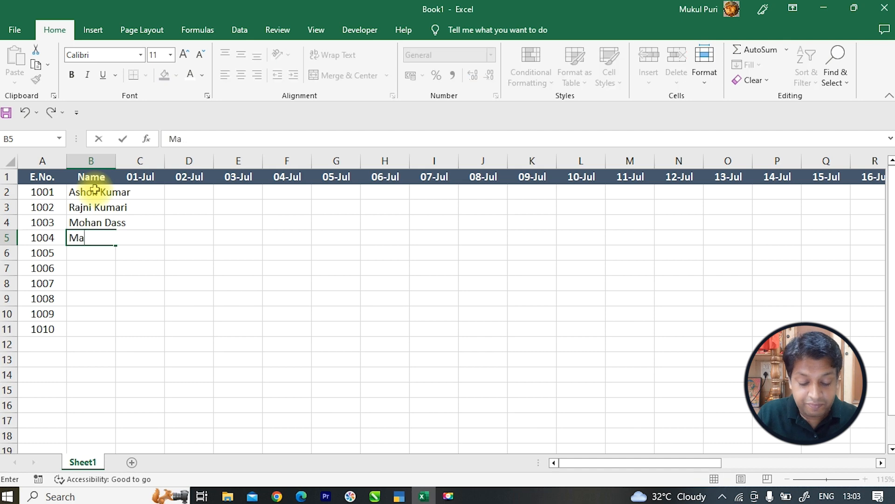
pyautogui.press('Return')
pyautogui.write('Gurjeet Singh')
pyautogui.press('Return')
# - Enter the remaining five employees' full names in B7:B11 and fit column B's width to the names
pyautogui.write('Amit Thakur')
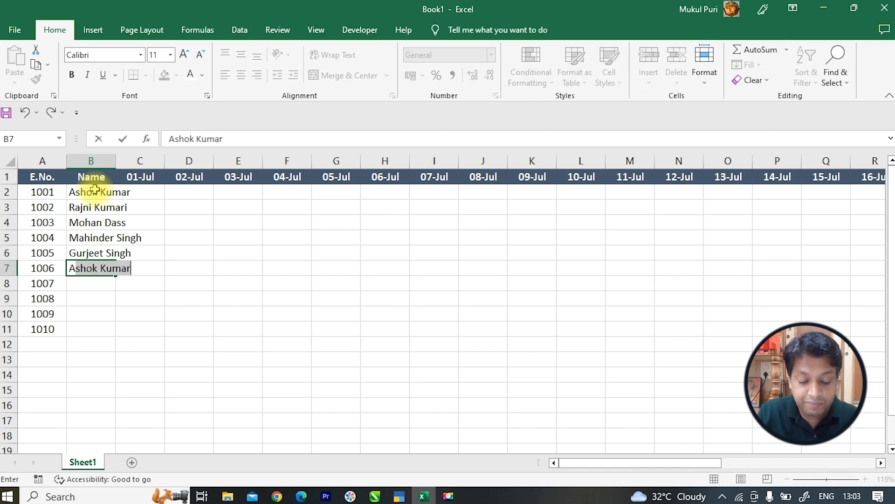
pyautogui.press('Return')
pyautogui.write('Kanchan Verma')
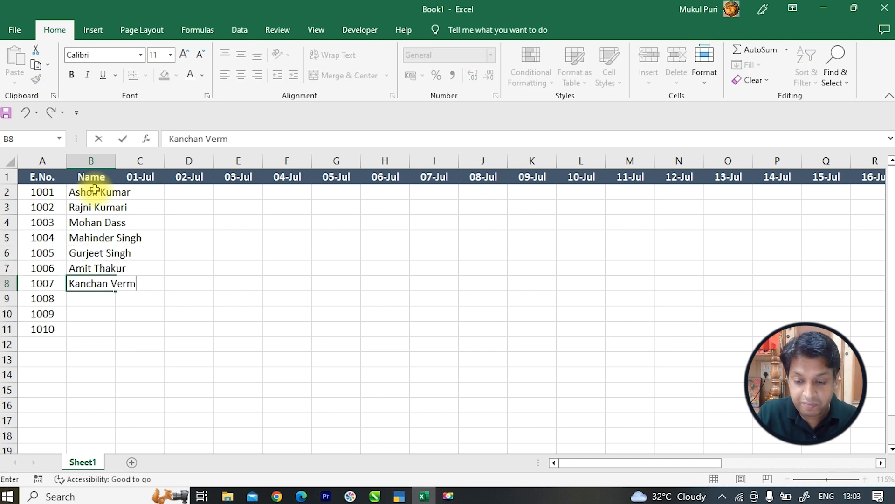
pyautogui.press('Return')
pyautogui.write('Anjani Sharma')
pyautogui.press('Return')
pyautogui.write('Aj')
pyautogui.press('BackSpace')
pyautogui.write('njali Thakur')
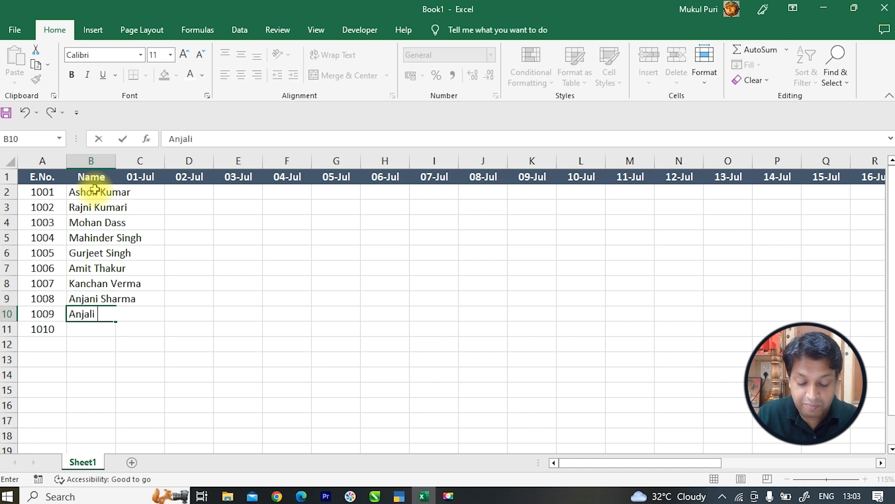
pyautogui.press('Return')
pyautogui.write('Madan Lal')
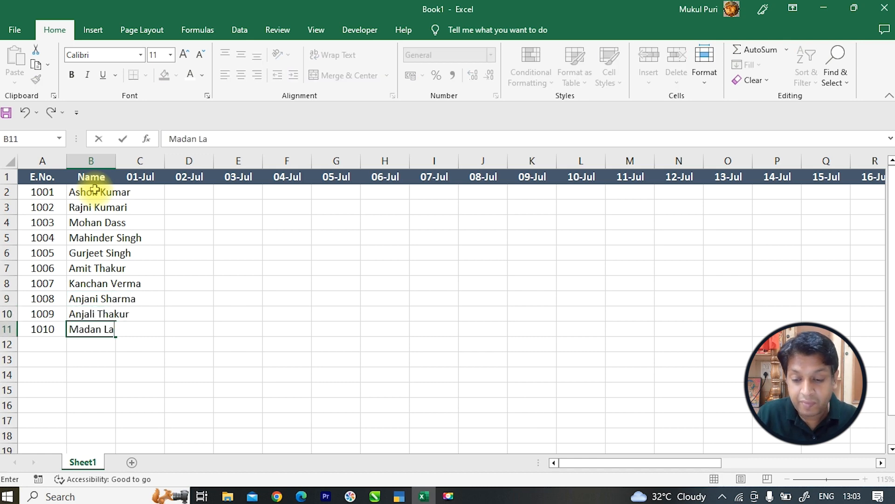
pyautogui.press('Return')
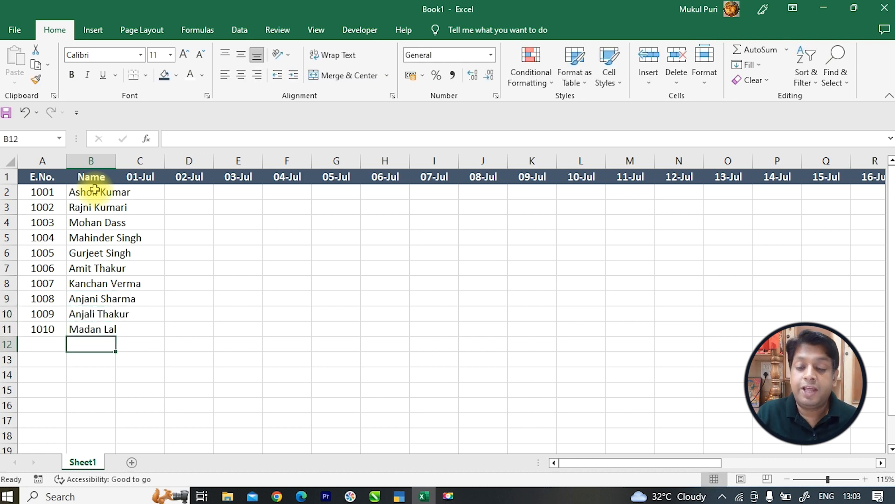
pyautogui.doubleClick(116, 159)
# - Start an attendance code legend with PRESENT in B14 and its code P in C14
pyautogui.click(85, 372)
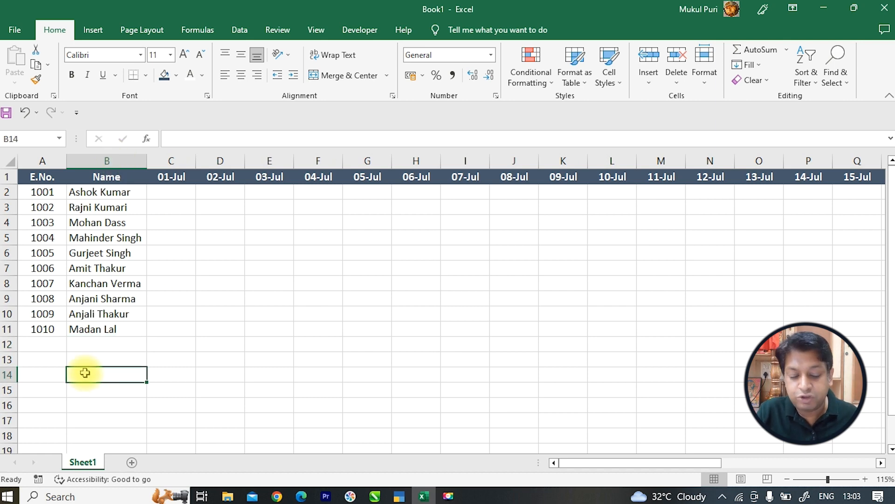
pyautogui.write('PRESENT')
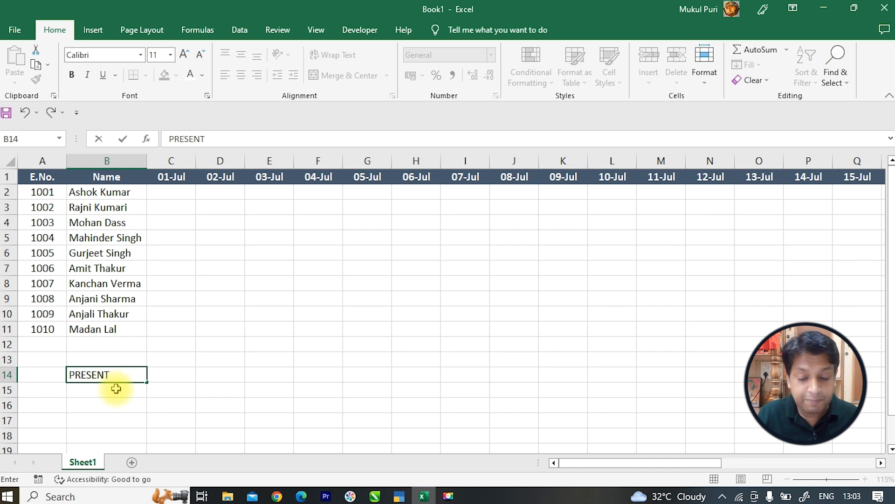
pyautogui.press('Return')
pyautogui.scroll(2, 116, 388)
pyautogui.click(138, 417)
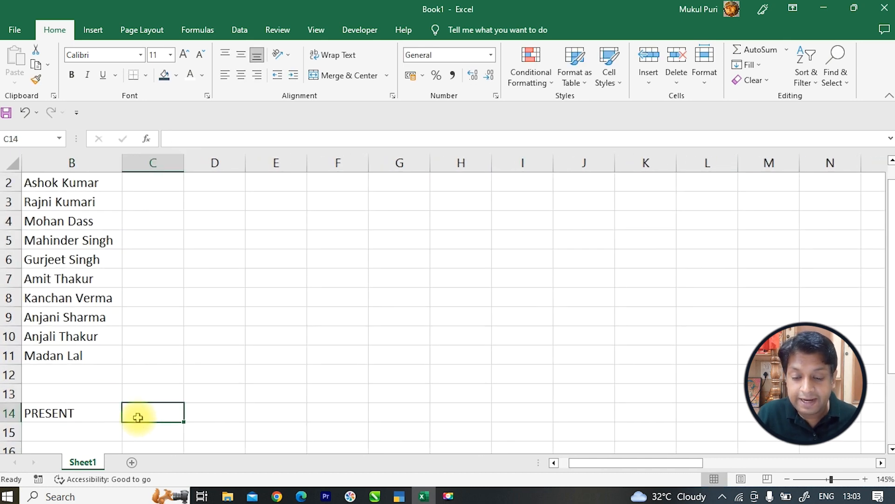
pyautogui.write('P')
pyautogui.press('Return')
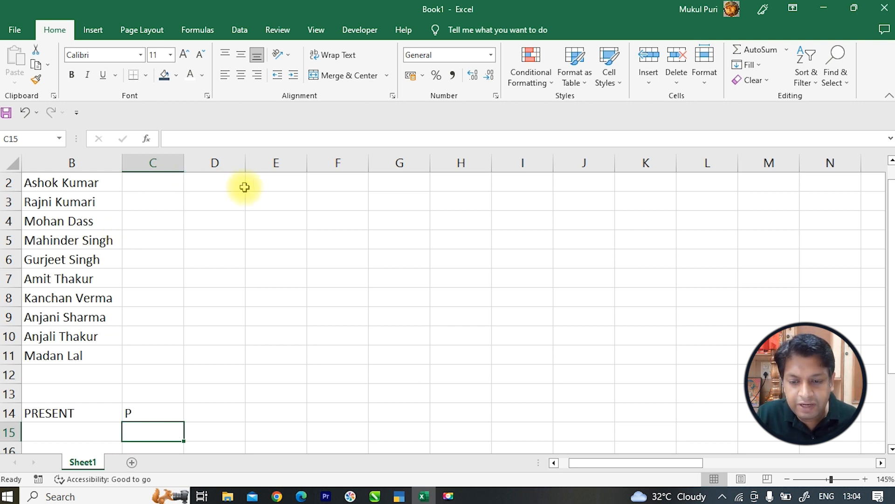
# - Add Absent with code A in row 15 and Leave with code L in row 16 of the legend
pyautogui.click(82, 437)
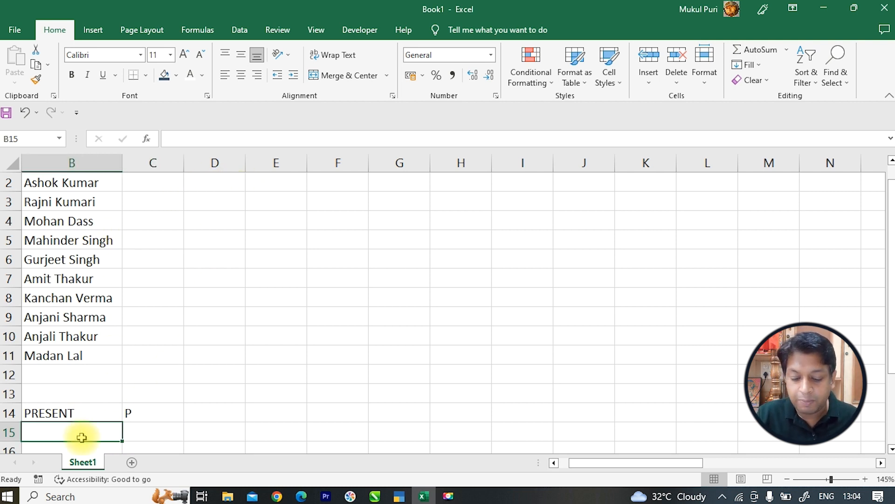
pyautogui.write('Absent')
pyautogui.press('Tab')
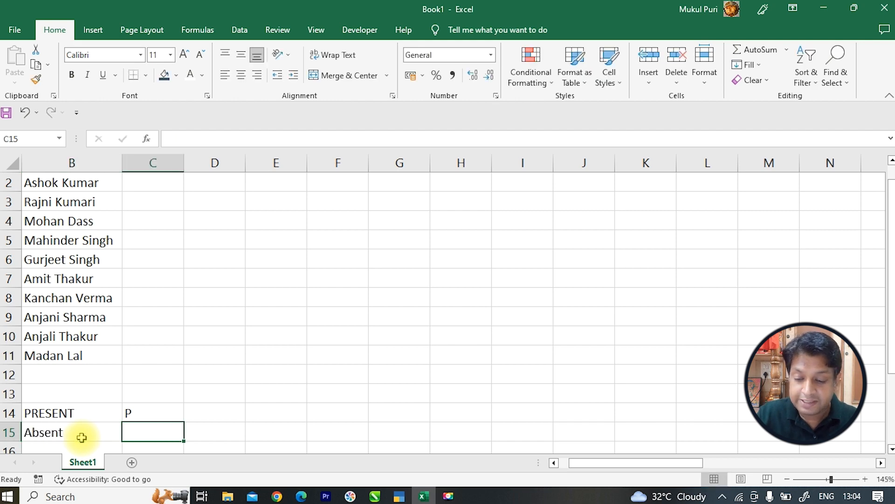
pyautogui.write('A')
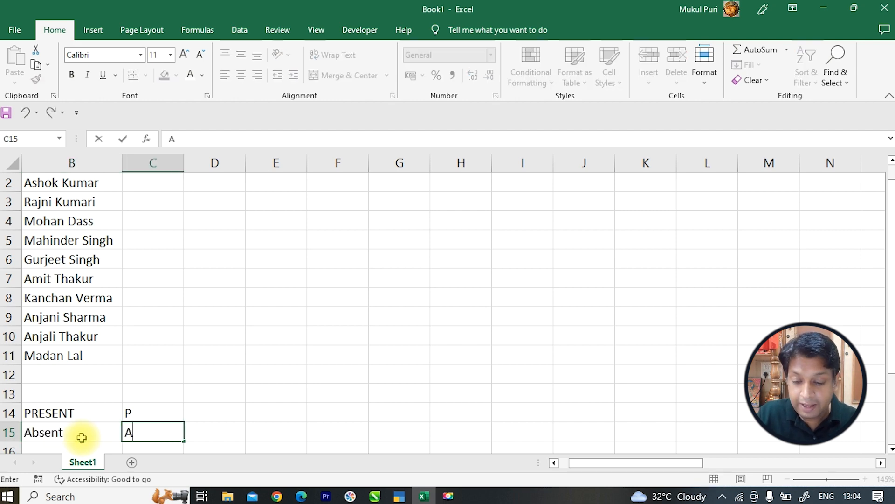
pyautogui.press('Return')
pyautogui.write('Leave')
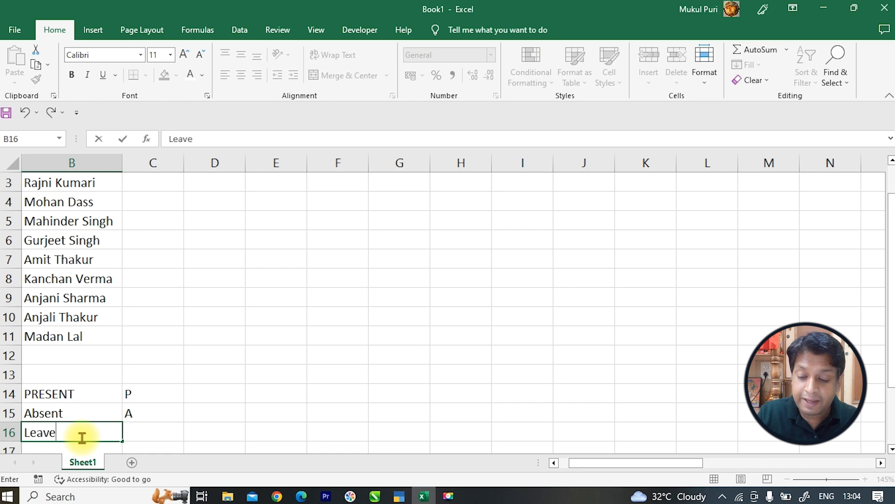
pyautogui.press('Tab')
pyautogui.write('L')
pyautogui.press('Return')
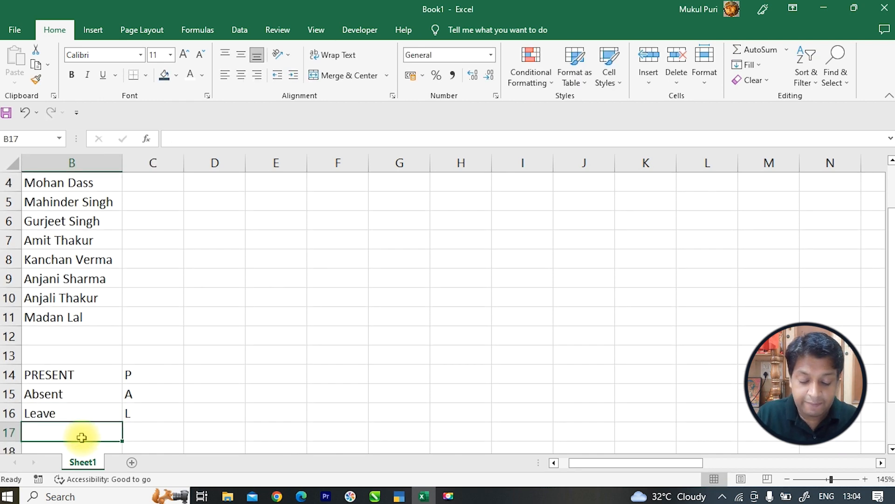
# - Add Half Day in B17 with its code H in C17
pyautogui.write('Ha')
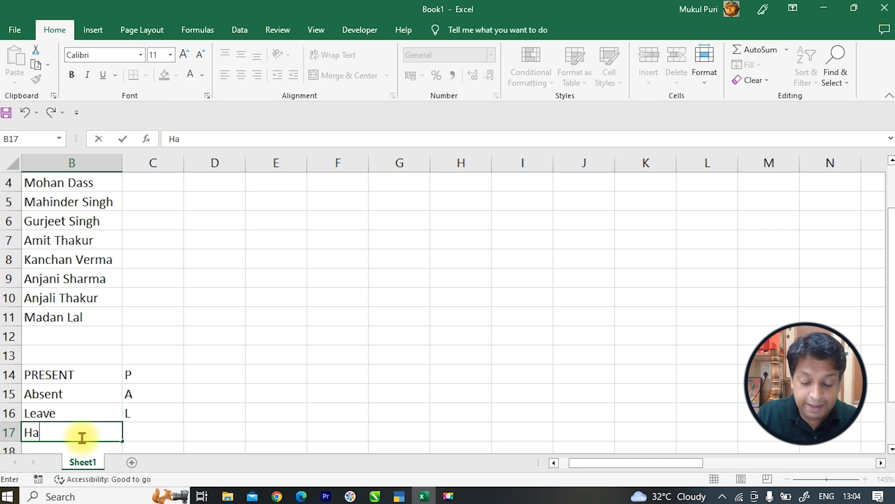
pyautogui.write('lf Day')
pyautogui.hotkey('ctrl', 'Return')
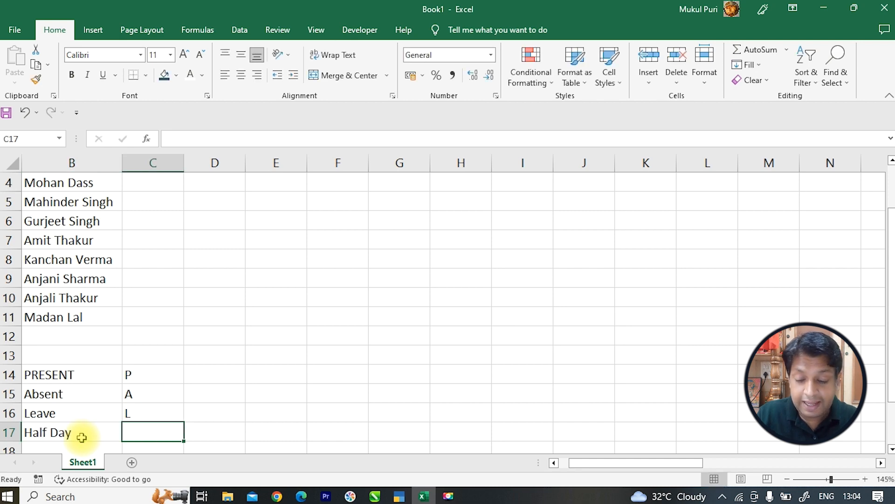
pyautogui.write('H')
pyautogui.press('Return')
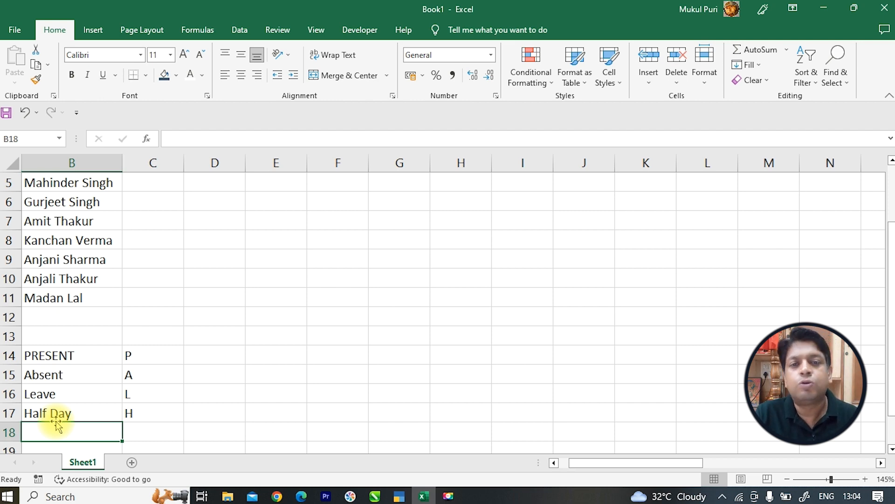
# - Mark the first employee with P from 01-Jul to 09-Jul in C2:K2
pyautogui.scroll(2, 186, 266)
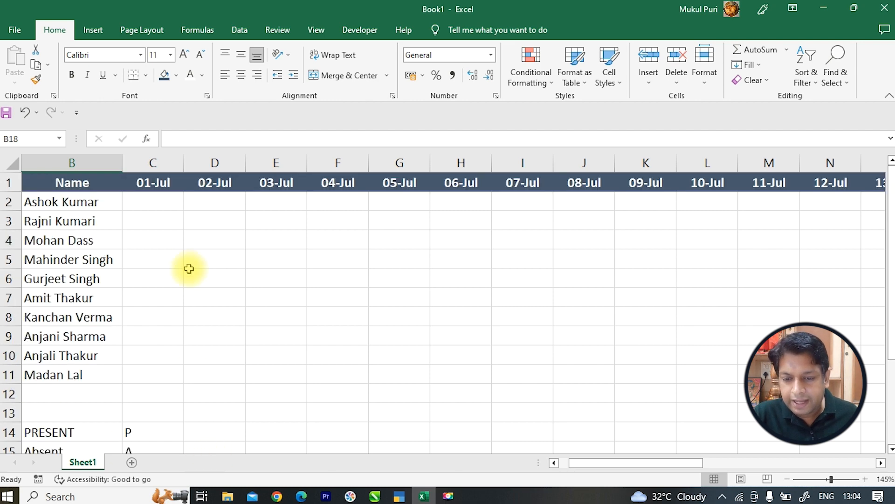
pyautogui.click(168, 202)
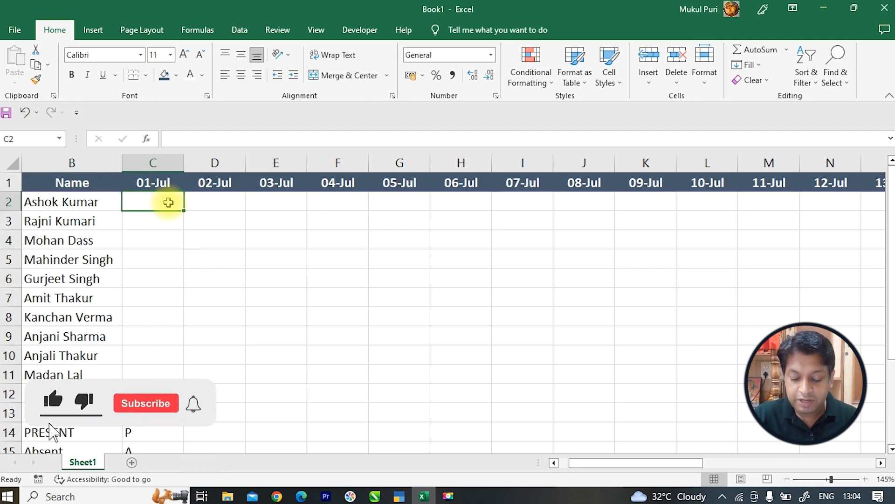
pyautogui.write('P')
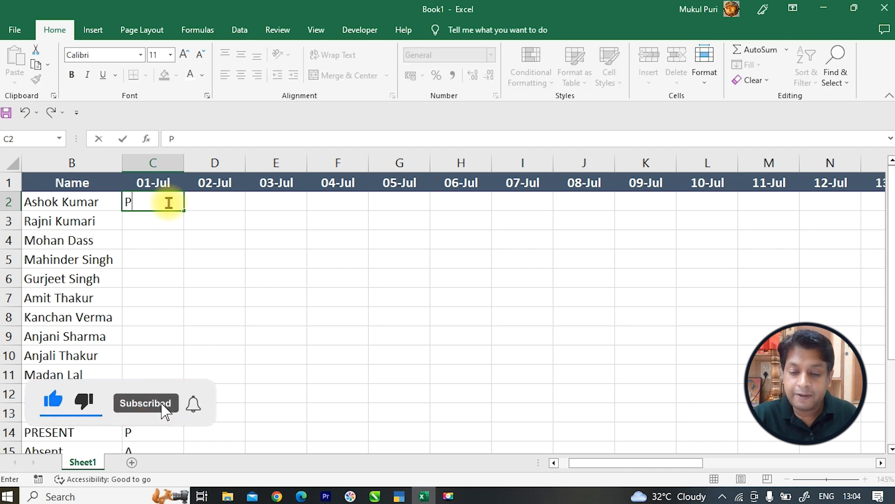
pyautogui.press('Tab')
pyautogui.write('P')
pyautogui.press('Tab')
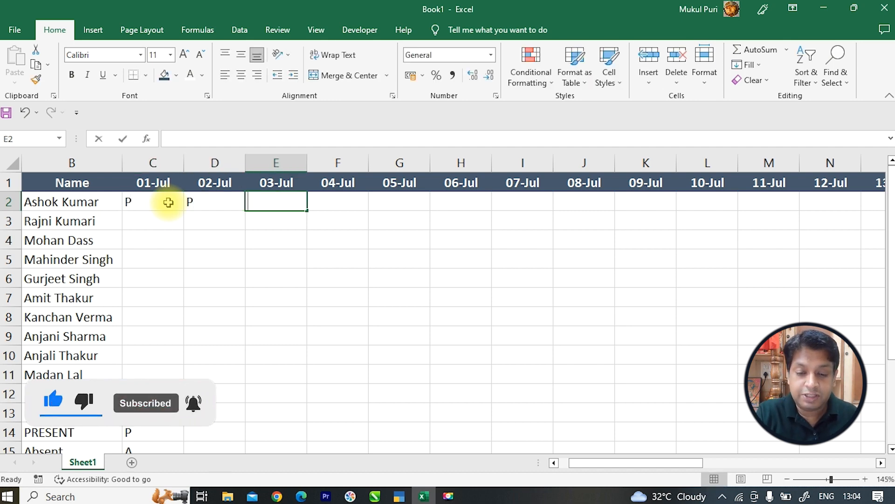
pyautogui.write('P\tP\tP\tP\tP\tP\tP')
pyautogui.press('Tab')
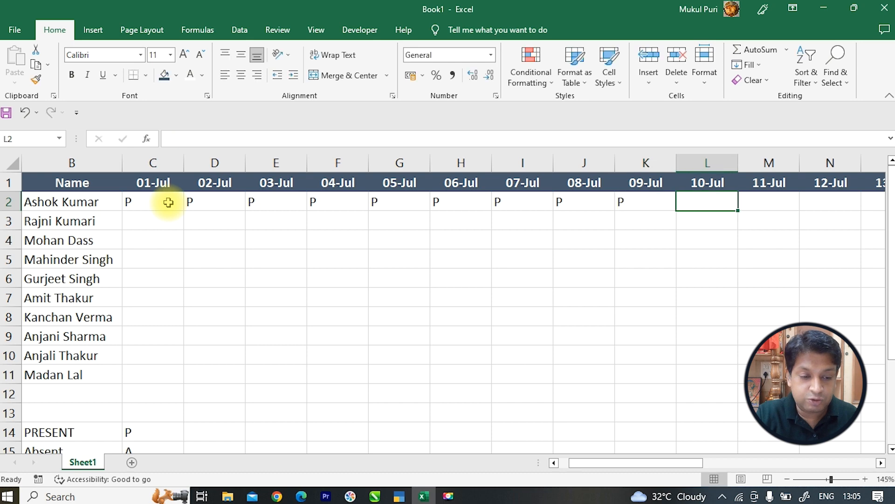
# - Fill in attendance for 10-Jul with A in L3:L6 and P in L8:L11
pyautogui.press('Down')
pyautogui.write('A')
pyautogui.press('Return')
pyautogui.write('A')
pyautogui.press('Return')
pyautogui.write('A A')
pyautogui.press('Return')
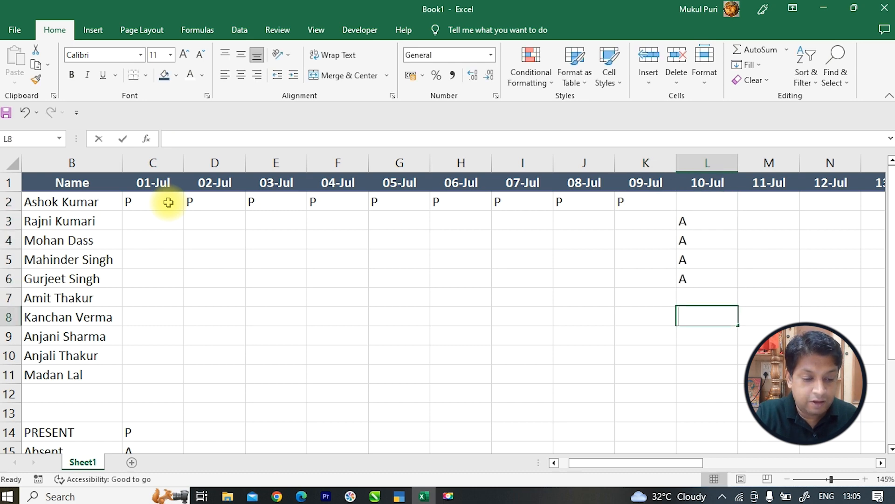
pyautogui.write('P P P P')
# - Fill in the last employee's attendance with P in C11:E11, A in F11:H11 and P in I11:K11
pyautogui.press('Up')
pyautogui.press('Left')
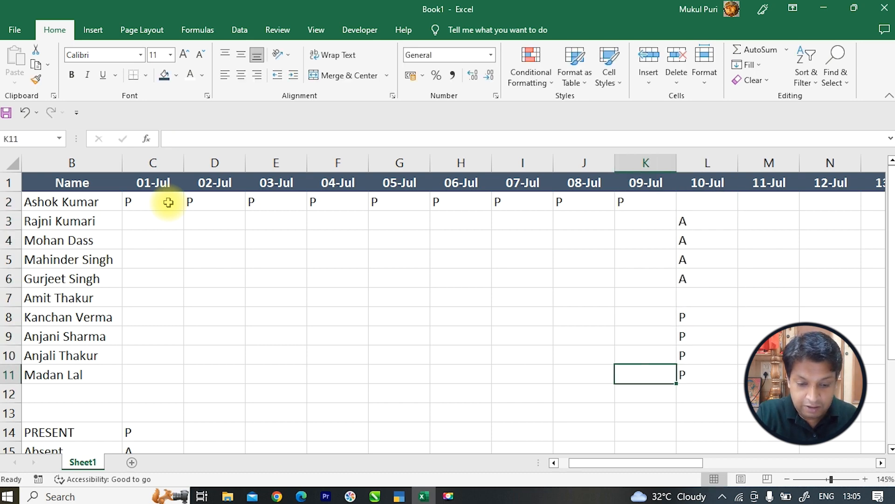
pyautogui.write('P')
pyautogui.press('Left')
pyautogui.write('P')
pyautogui.press('Left')
pyautogui.write('P')
pyautogui.press('Left')
pyautogui.write('A')
pyautogui.press('Left')
pyautogui.write('A')
pyautogui.press('Left')
pyautogui.write('A')
pyautogui.press('Left')
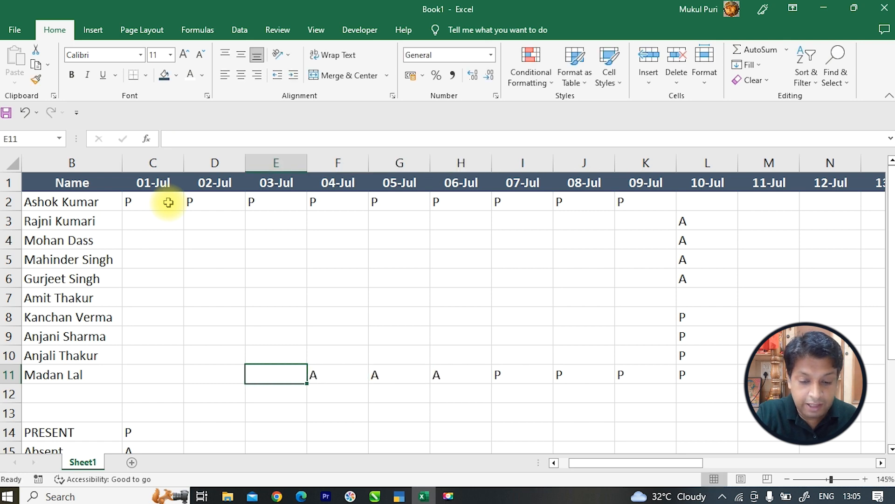
pyautogui.press('P')
pyautogui.press('Left')
pyautogui.press('P')
pyautogui.press('Left')
pyautogui.press('P')
pyautogui.press('Up')
# - Mark P for 01-Jul in C8:C10, one letter per cell
pyautogui.write('P')
pyautogui.press('Up')
pyautogui.write('P')
pyautogui.press('Up')
pyautogui.write('PP')
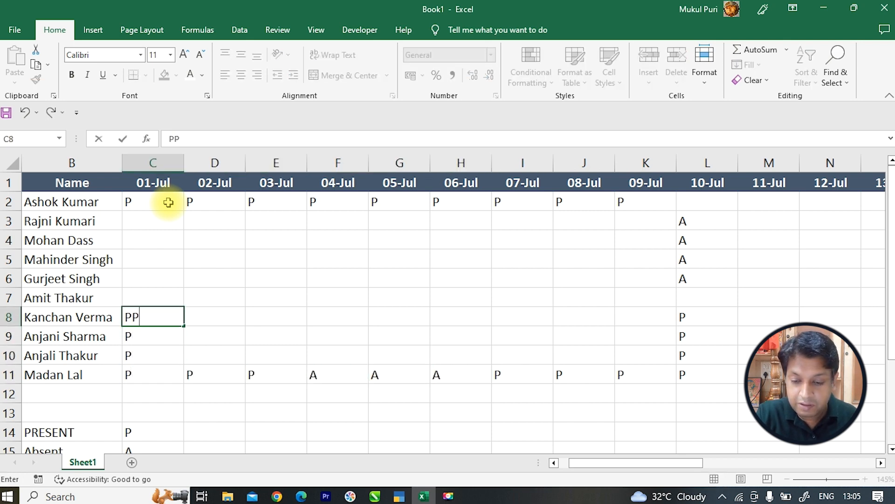
pyautogui.write('A')
pyautogui.press('Return')
pyautogui.press('Up')
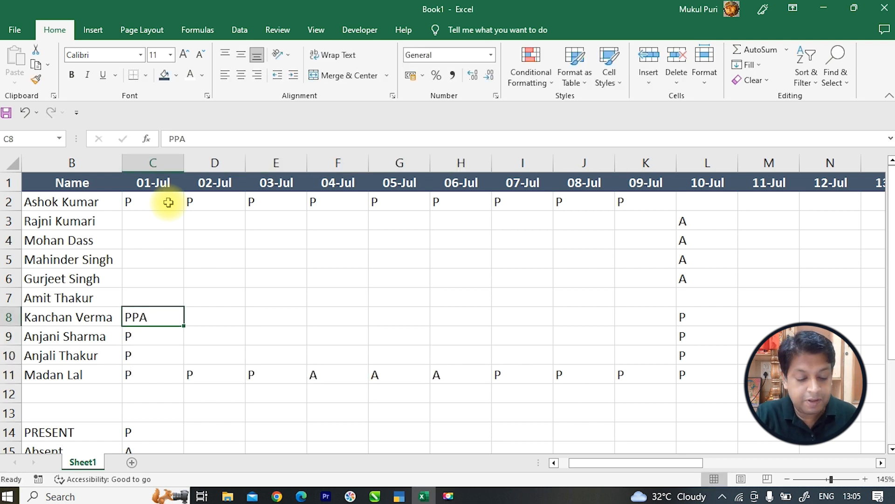
pyautogui.write('P')
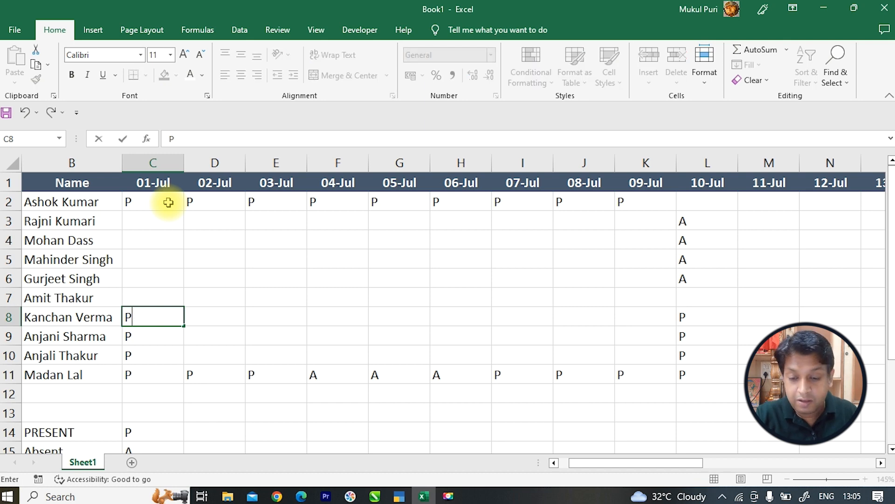
pyautogui.press('Up')
# - Continue the 01-Jul attendance with A in C5:C7 and P in C4
pyautogui.write('A')
pyautogui.press('Up')
pyautogui.write('A')
pyautogui.press('Up')
pyautogui.write('A')
pyautogui.press('Up')
pyautogui.press('P')
pyautogui.press('Up')
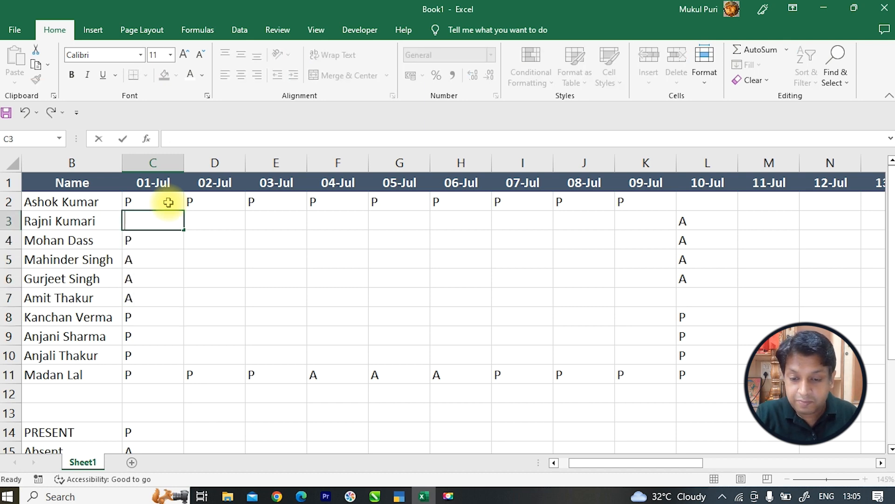
# - Enter P in C3 and D3, and mark A for 03-Jul in E3:E5
pyautogui.write('P')
pyautogui.press('Right')
pyautogui.write('P')
pyautogui.press('Right')
pyautogui.press('A')
pyautogui.press('Return')
pyautogui.press('A')
pyautogui.press('Return')
pyautogui.press('A')
pyautogui.press('Return')
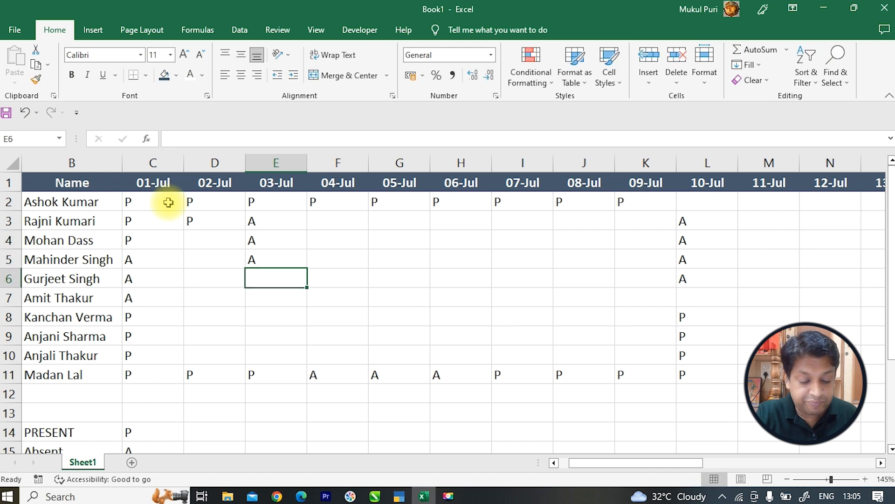
# - Mark P for 03-Jul in E6:E8, one letter per cell
pyautogui.write('P')
pyautogui.press('Return')
pyautogui.press('P')
pyautogui.press('Return')
pyautogui.press('P')
pyautogui.press('Return')
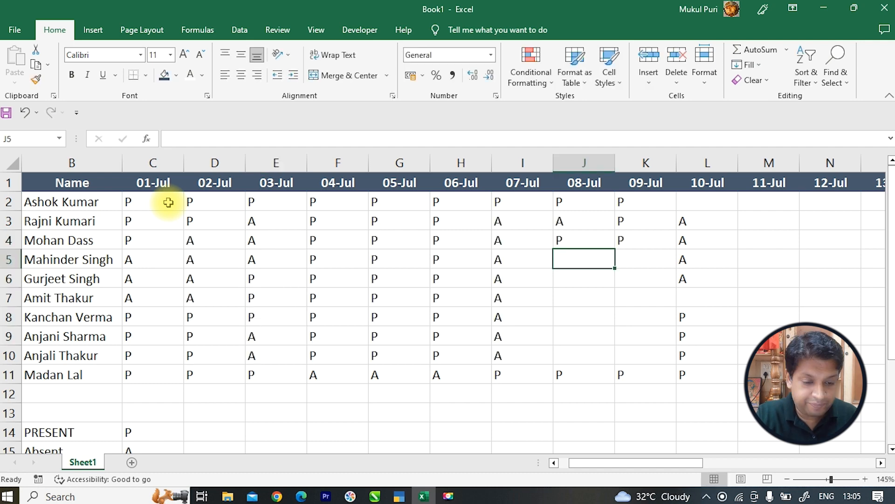
# - Complete the 08-Jul attendance with A in J5:J6 and P in J7:J10
pyautogui.write('A')
pyautogui.press('Return')
pyautogui.write('A')
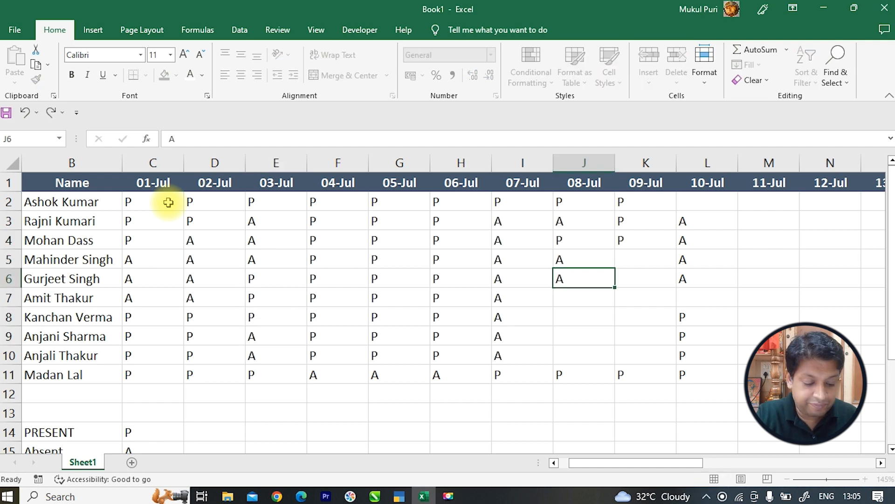
pyautogui.press('Return')
pyautogui.write('P')
pyautogui.press('Return')
pyautogui.press('P')
pyautogui.press('Return')
pyautogui.write('P')
pyautogui.press('Return')
pyautogui.press('P')
# - Mark P for 09-Jul in K10 up through K5, one letter per cell
pyautogui.press('Tab')
pyautogui.write('P')
pyautogui.press('Up')
pyautogui.press('P')
pyautogui.press('Up')
pyautogui.write('P')
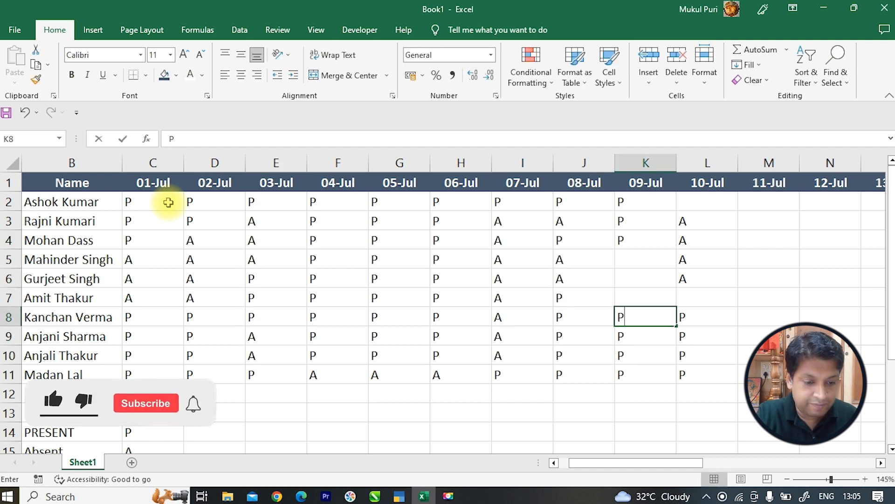
pyautogui.press('Up')
pyautogui.write('P')
pyautogui.press('Up')
pyautogui.write('P')
pyautogui.press('Up')
pyautogui.write('P')
pyautogui.press('Up')
# - Fill the two empty 10-Jul cells, L2 and L7, with P
pyautogui.press('Right')
pyautogui.press('Right')
pyautogui.press('Up')
pyautogui.press('Up')
pyautogui.press('Left')
pyautogui.write('P')
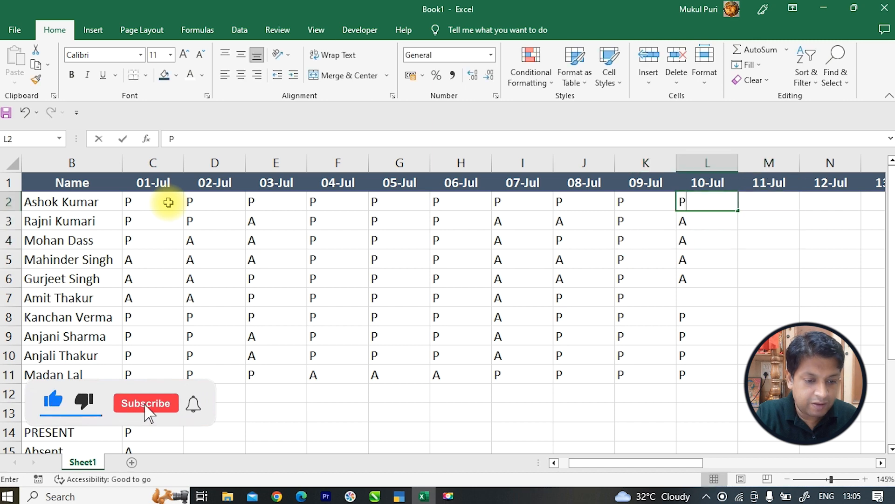
pyautogui.press('Return')
pyautogui.press('Return')
pyautogui.press('Return')
pyautogui.press('Return')
pyautogui.press('Return')
pyautogui.write('P')
pyautogui.press('Return')
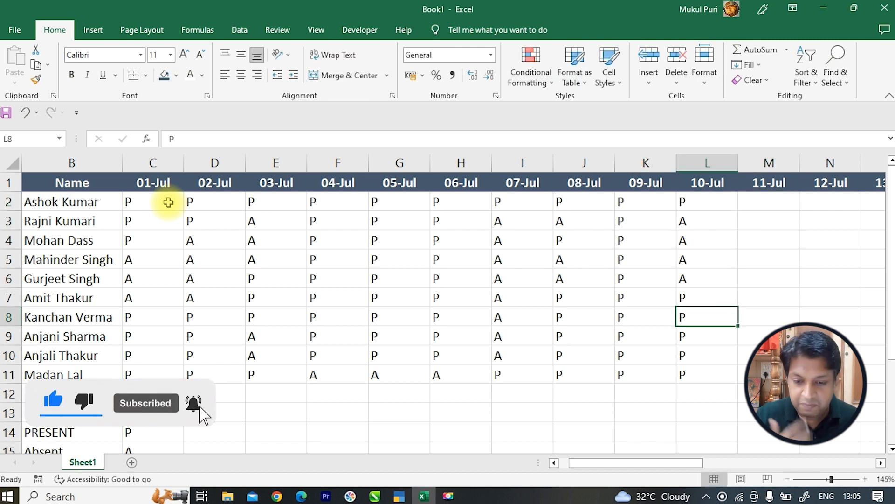
# - Copy the attendance block C2:L11 and paste it starting at M2 and again starting at W2
pyautogui.moveTo(146, 202); pyautogui.dragTo(680, 378)
pyautogui.hotkey('ctrl', 'c')
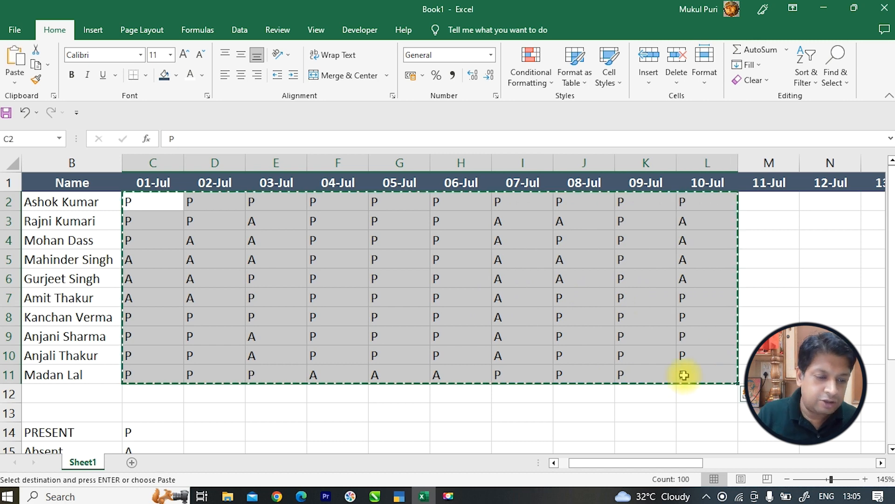
pyautogui.click(768, 200)
pyautogui.hotkey('ctrl', 'v')
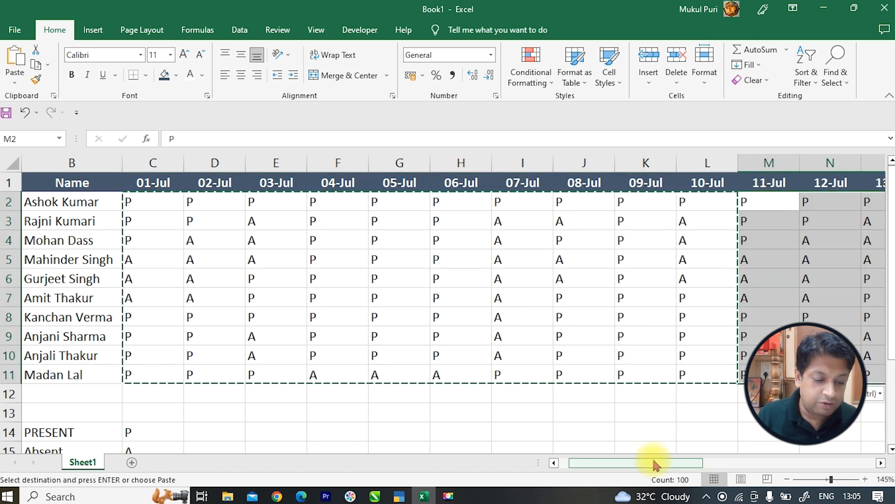
pyautogui.moveTo(654, 463); pyautogui.dragTo(789, 460)
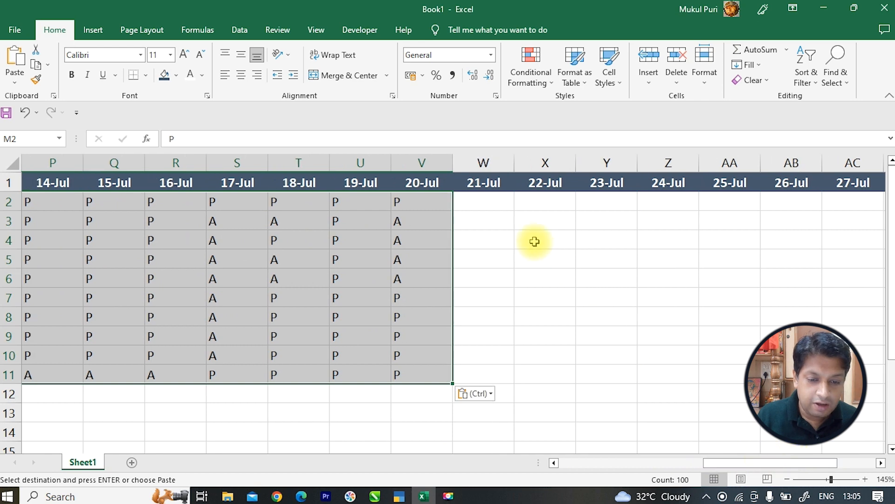
pyautogui.click(490, 200)
pyautogui.hotkey('ctrl', 'v')
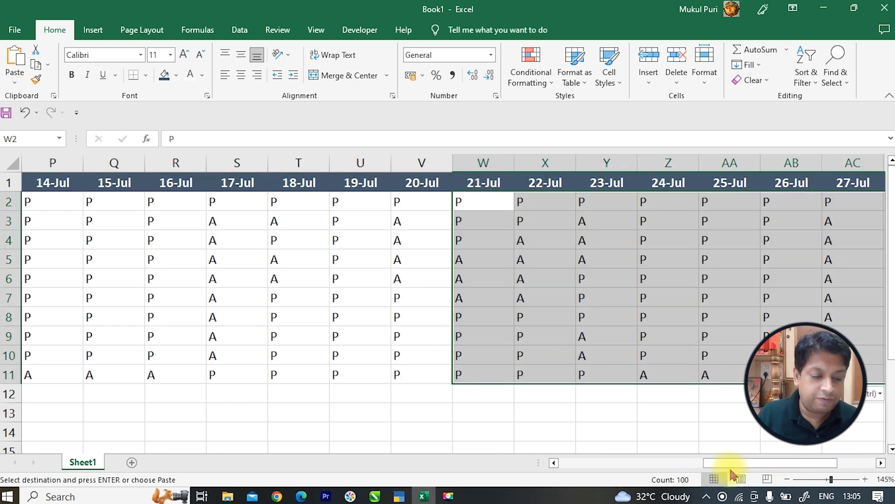
# - Copy the 30-Jul marks in AF2:AF11 into the 31-Jul column starting at AG2
pyautogui.moveTo(739, 464); pyautogui.dragTo(796, 464)
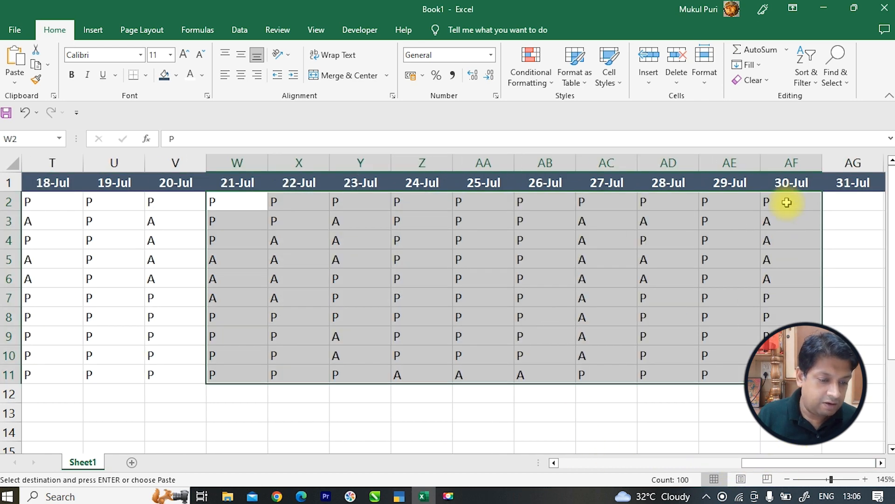
pyautogui.moveTo(790, 202); pyautogui.dragTo(789, 374)
pyautogui.hotkey('ctrl', 'c')
pyautogui.click(861, 202)
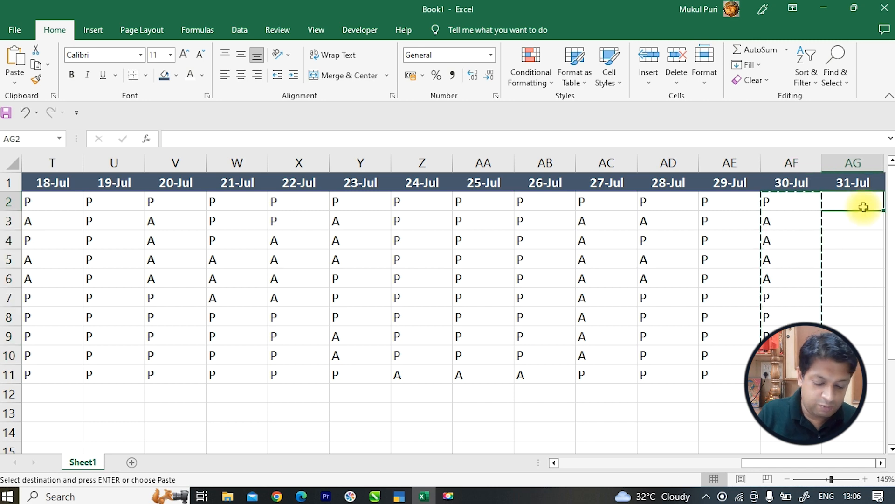
pyautogui.hotkey('ctrl', 'v')
pyautogui.press('Escape')
pyautogui.click(792, 413)
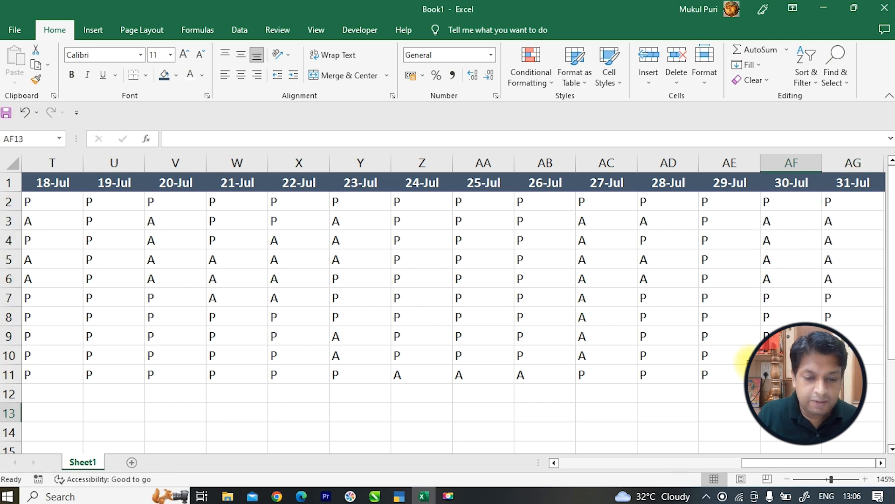
pyautogui.scroll(-2, 742, 361)
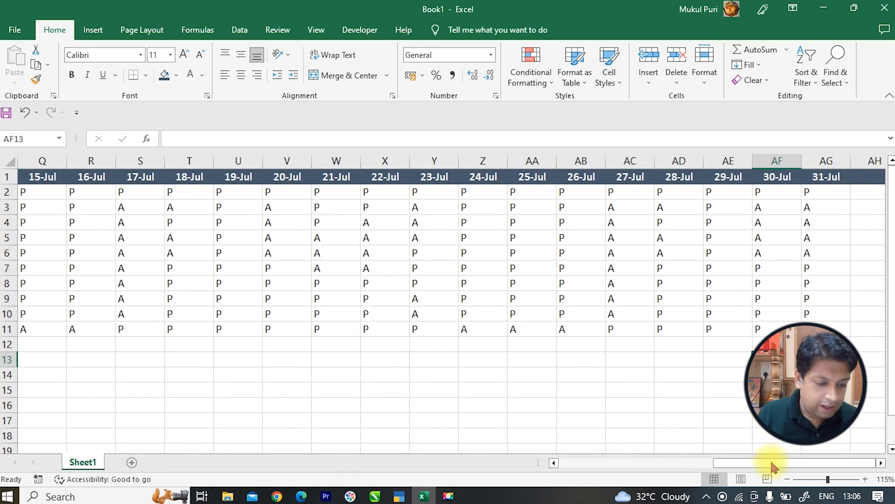
pyautogui.moveTo(771, 464); pyautogui.dragTo(557, 462)
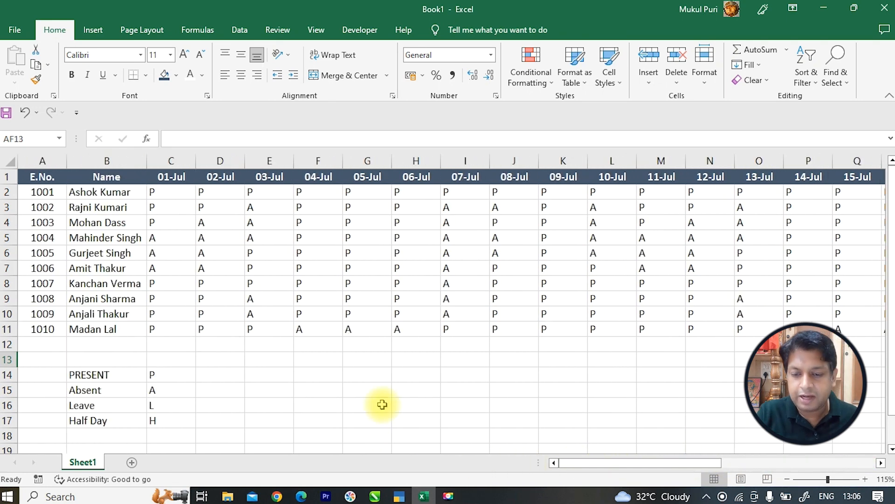
pyautogui.click(104, 191)
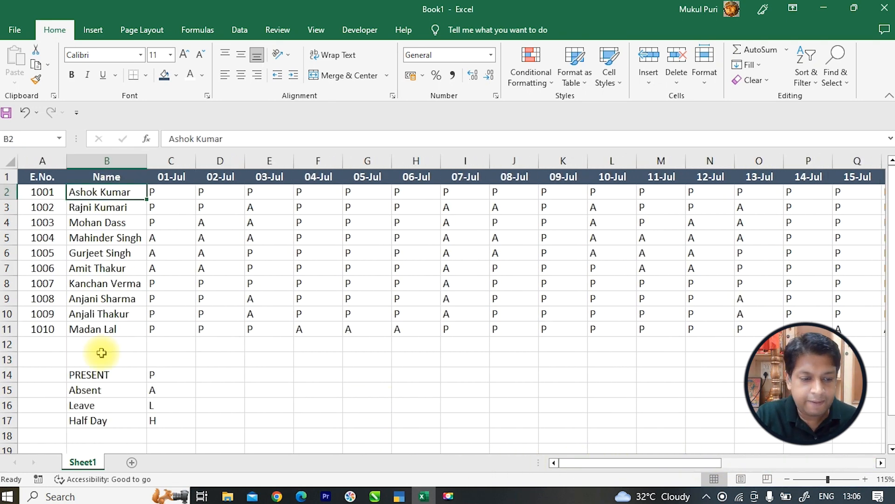
pyautogui.moveTo(578, 463); pyautogui.dragTo(518, 497)
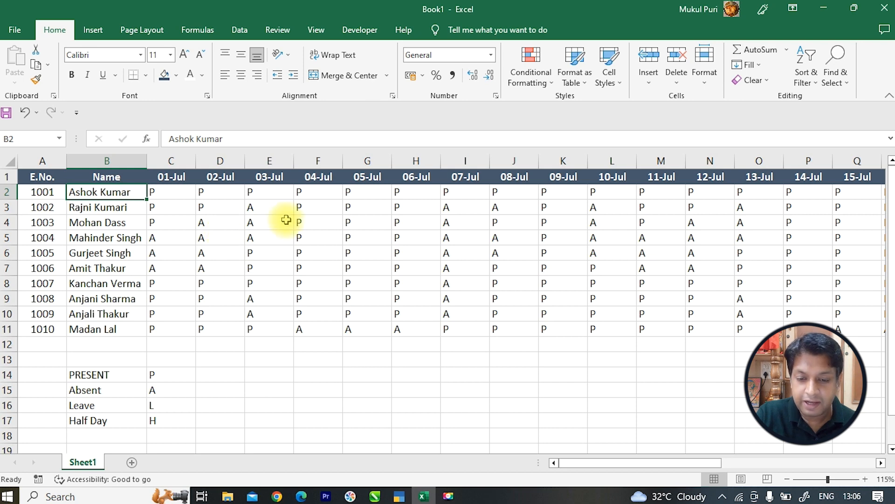
# - Add the summary headers Present, Absent, Half Day and Leave in AH1:AK1
pyautogui.moveTo(562, 463); pyautogui.dragTo(820, 474)
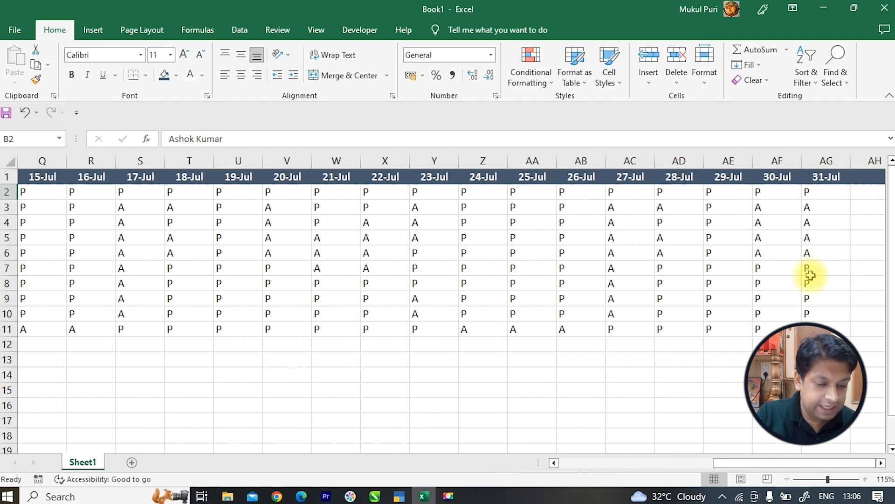
pyautogui.click(871, 178)
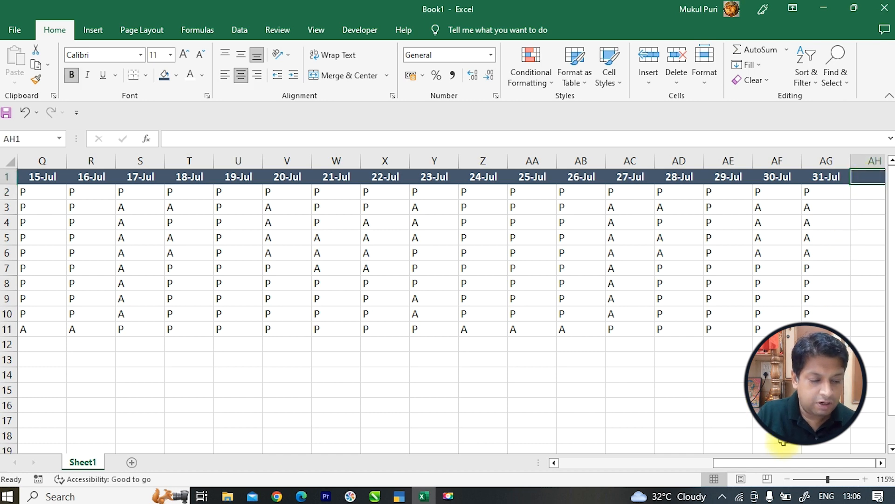
pyautogui.write('p')
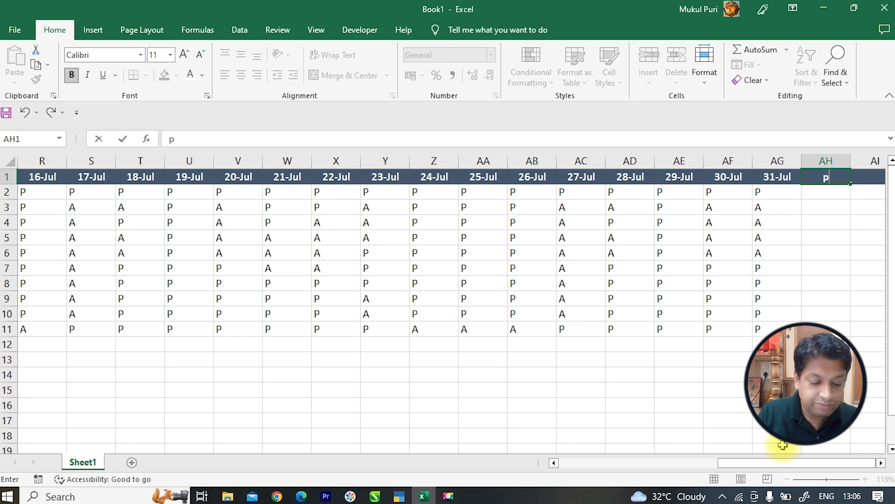
pyautogui.write('RESENTt')
pyautogui.press('Tab')
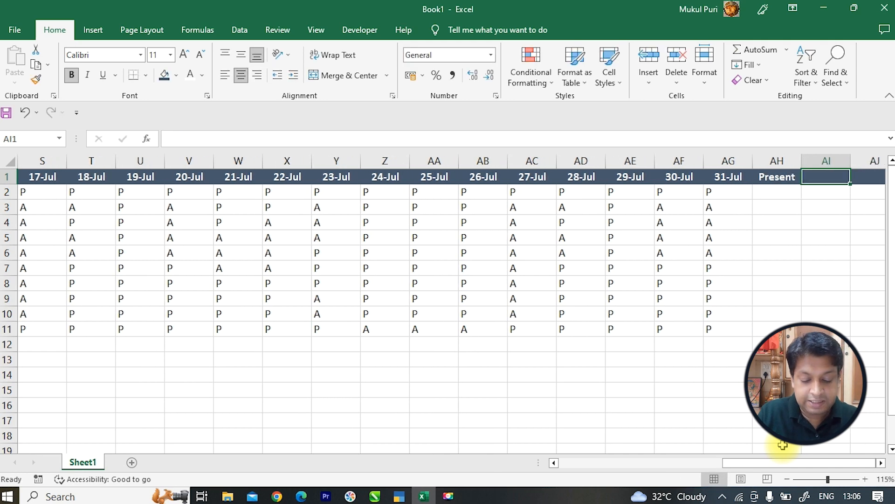
pyautogui.write('Absent')
pyautogui.press('Tab')
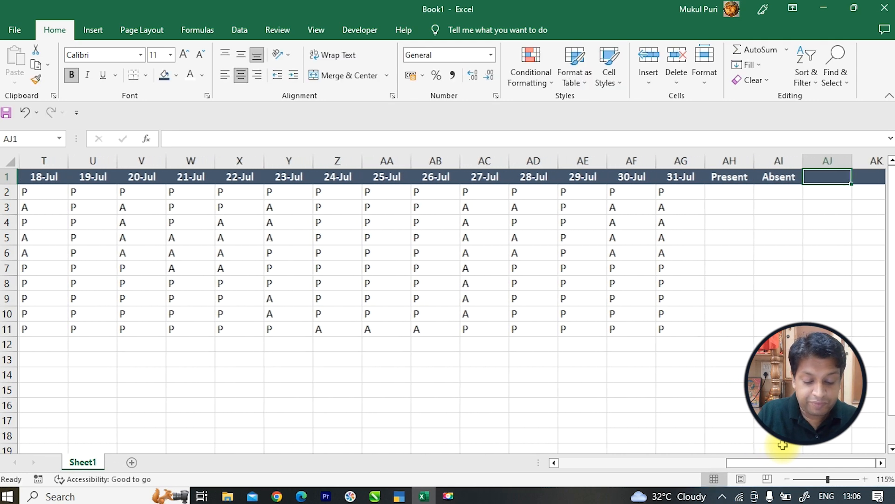
pyautogui.write('Half Day')
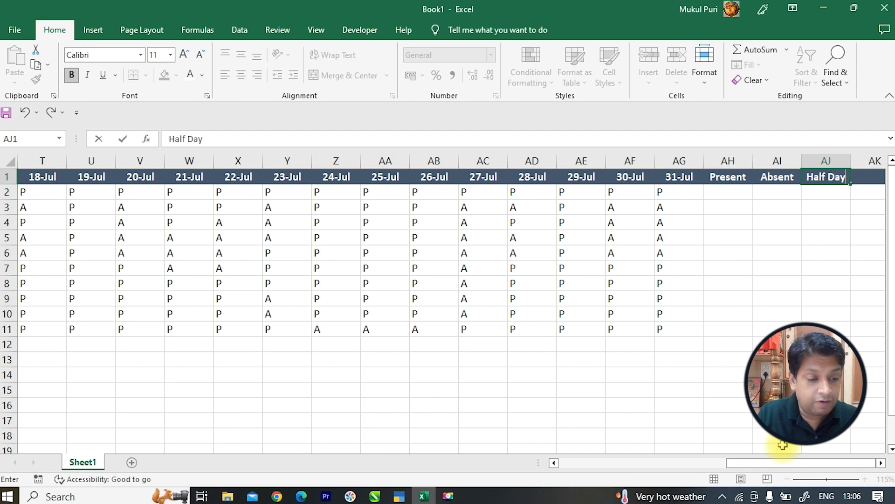
pyautogui.press('Tab')
pyautogui.write('L')
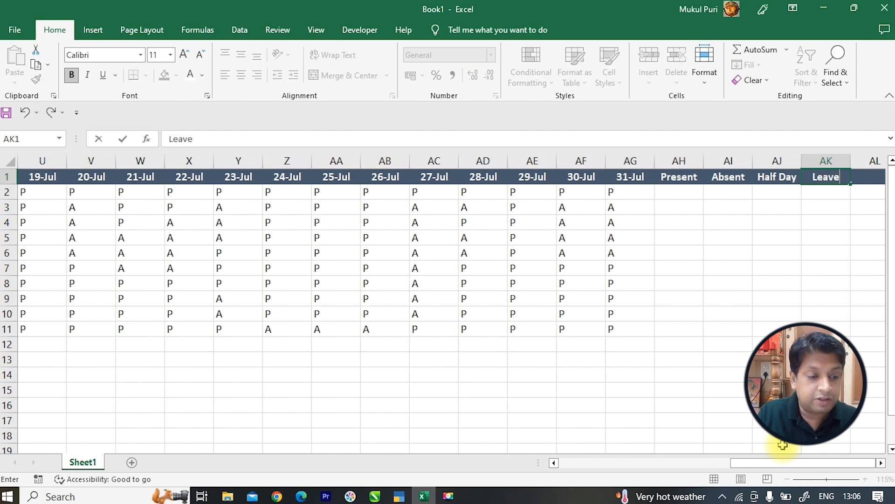
pyautogui.press('Return')
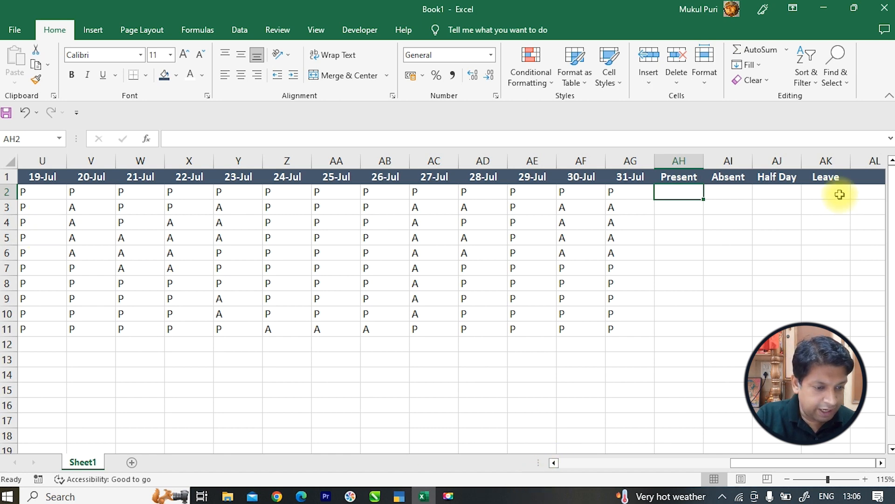
# - Center the cell contents horizontally in C2:AK11
pyautogui.moveTo(841, 193); pyautogui.dragTo(164, 334)
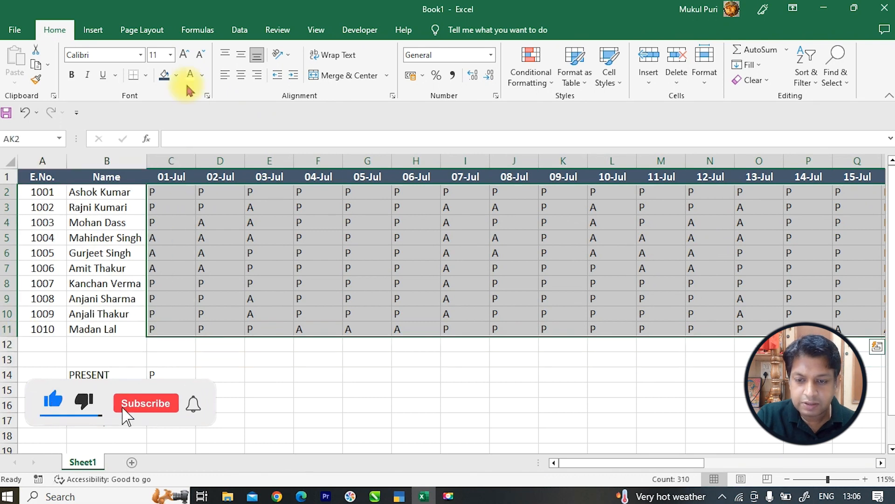
pyautogui.click(241, 75)
pyautogui.click(527, 252)
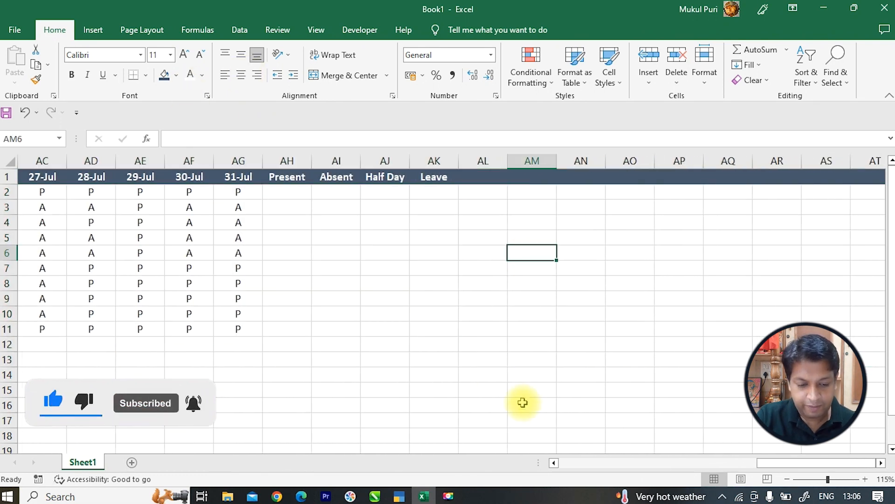
# - Enter =COUNTIF(C2:AG2,"P") in the first Present cell, AH2
pyautogui.click(297, 196)
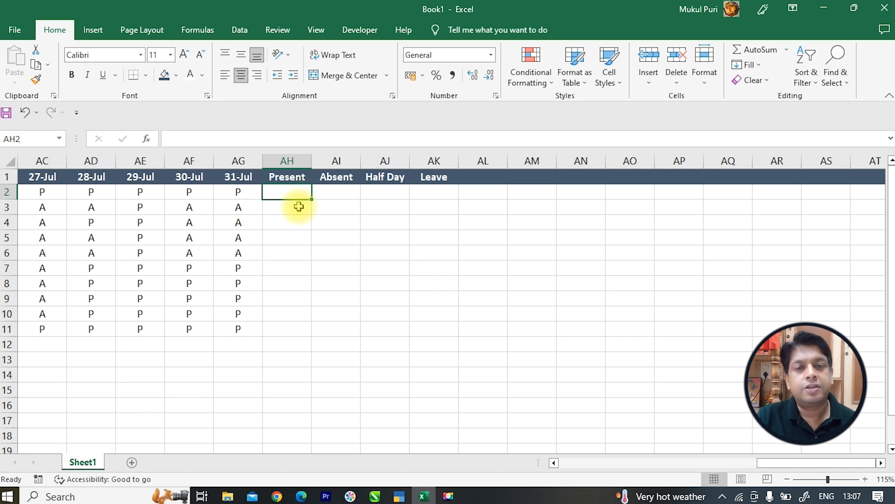
pyautogui.write('=coun')
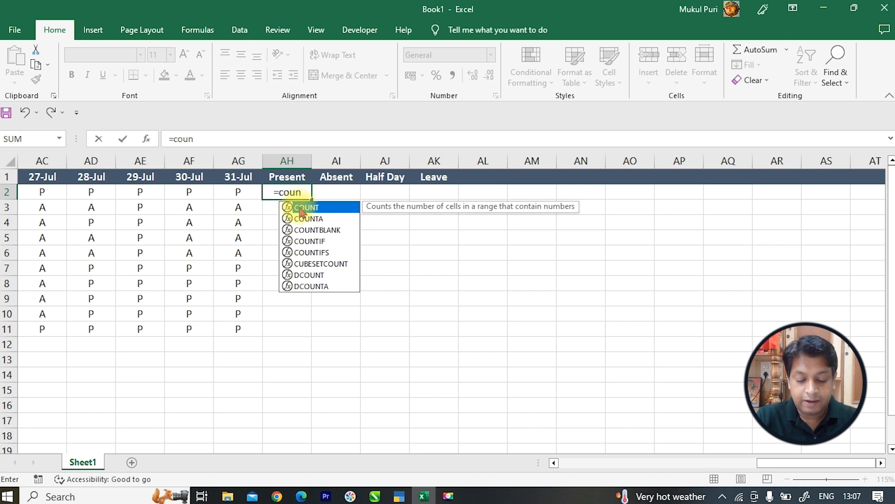
pyautogui.write('t')
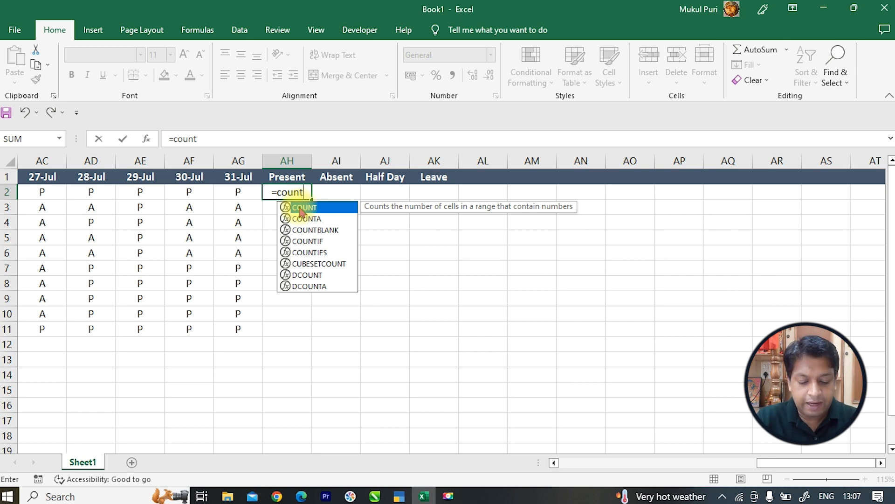
pyautogui.write('if')
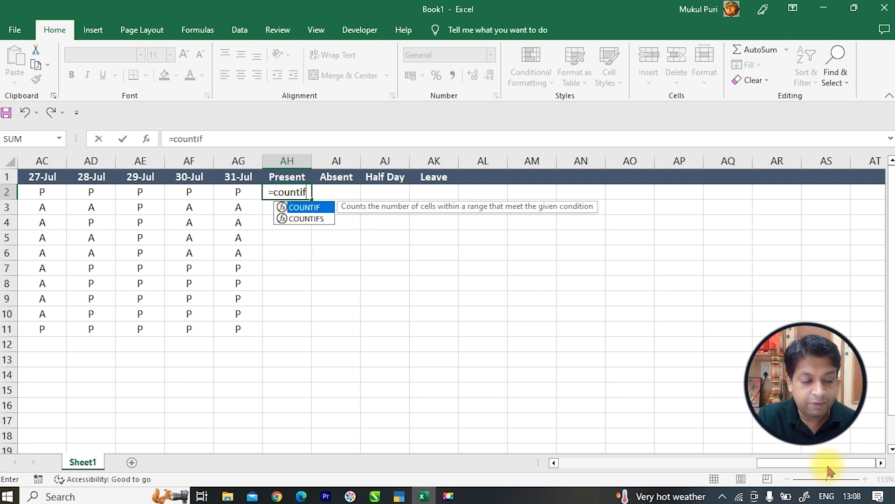
pyautogui.moveTo(825, 463); pyautogui.dragTo(769, 445)
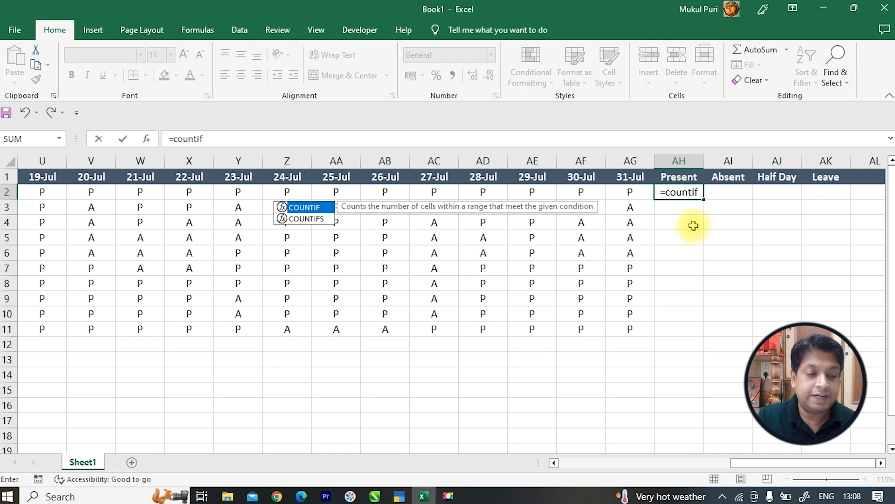
pyautogui.click(702, 192)
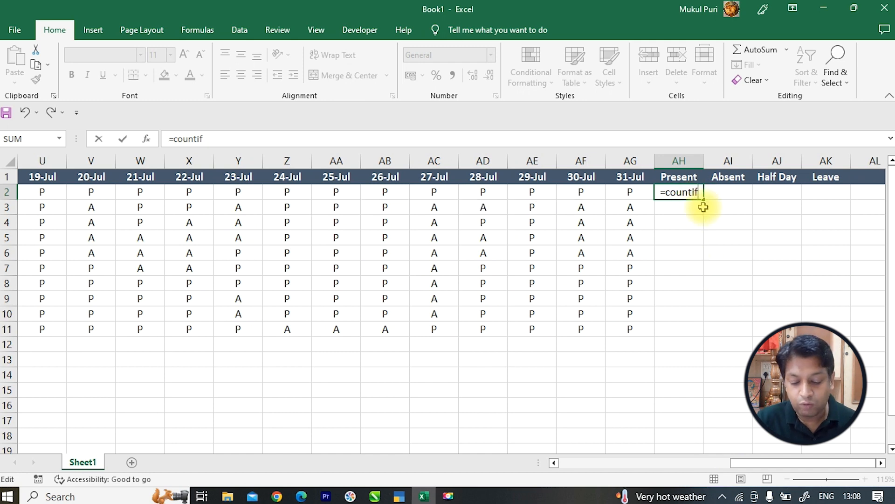
pyautogui.write('(')
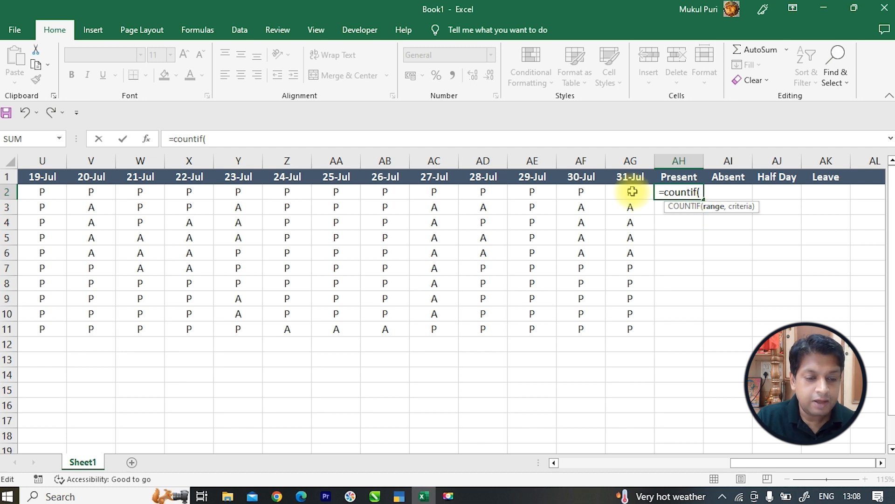
pyautogui.moveTo(533, 191); pyautogui.dragTo(175, 196)
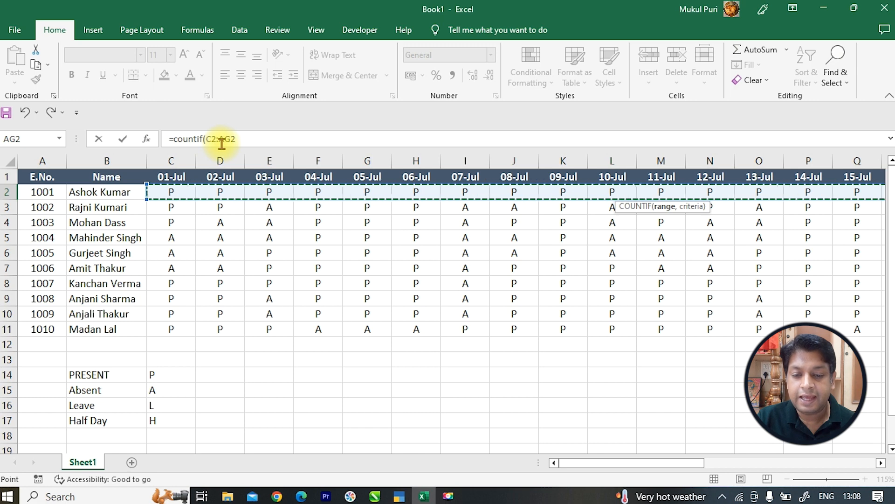
pyautogui.moveTo(595, 462); pyautogui.dragTo(776, 451)
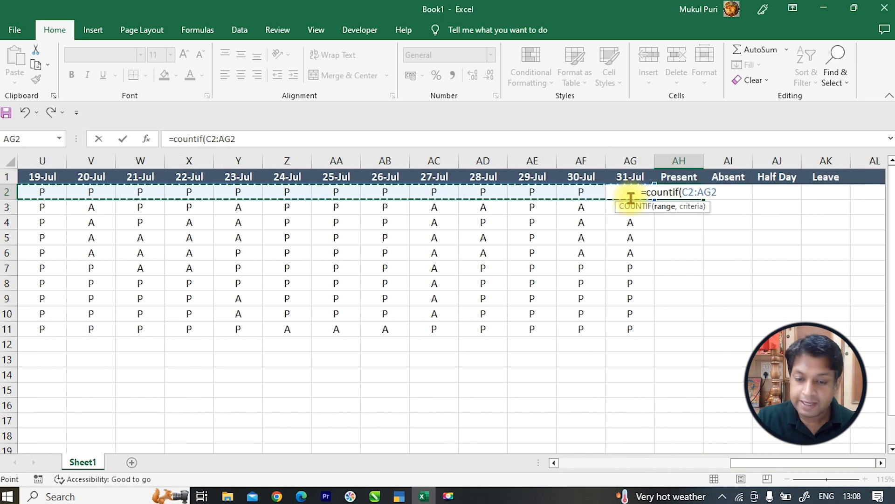
pyautogui.click(306, 140)
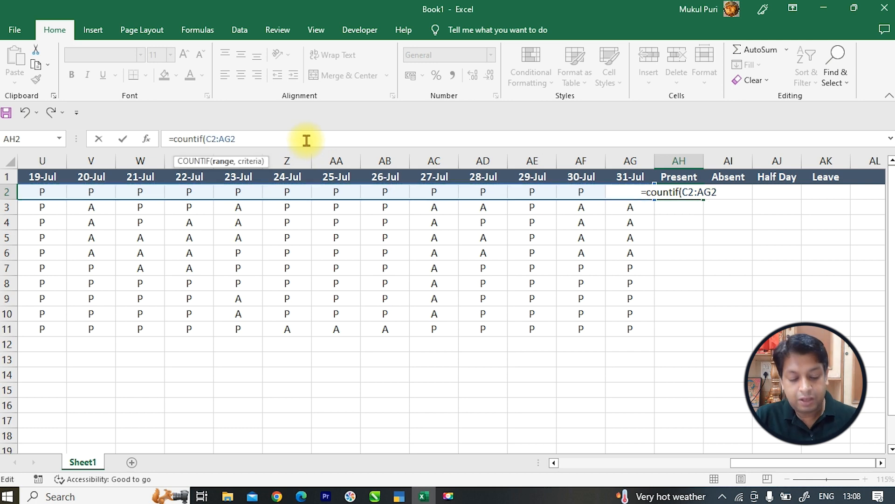
pyautogui.write(',')
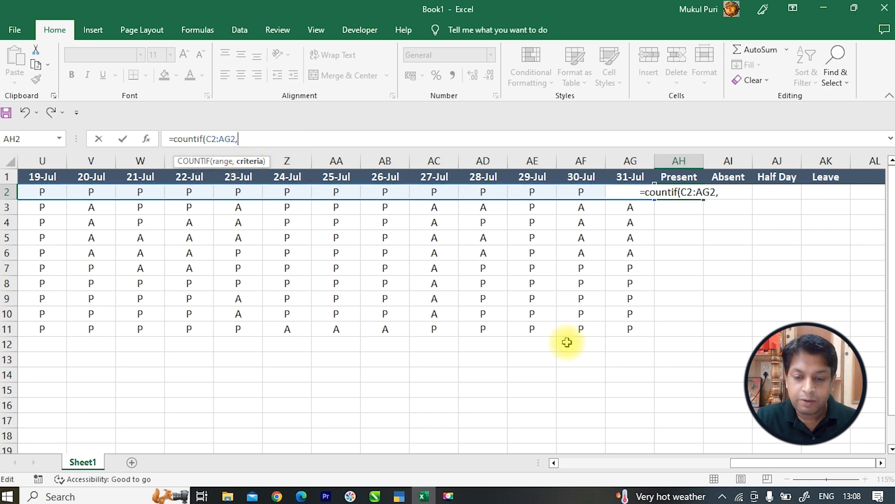
pyautogui.write('"')
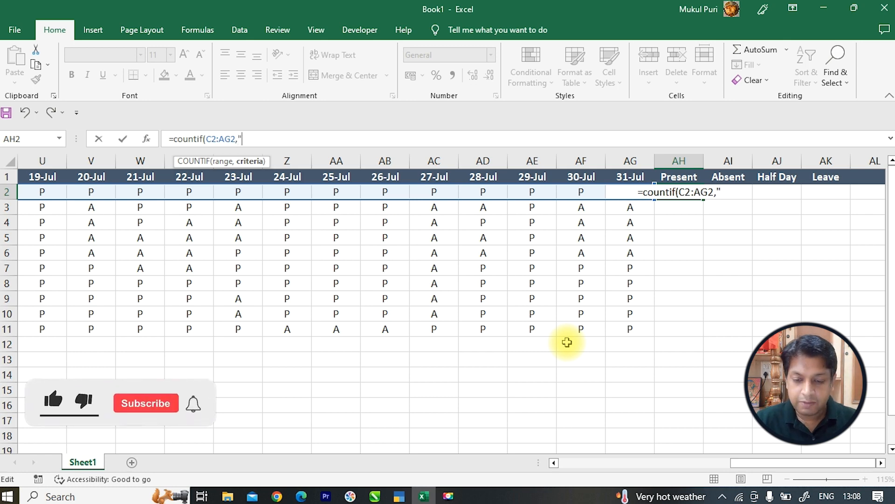
pyautogui.write('P')
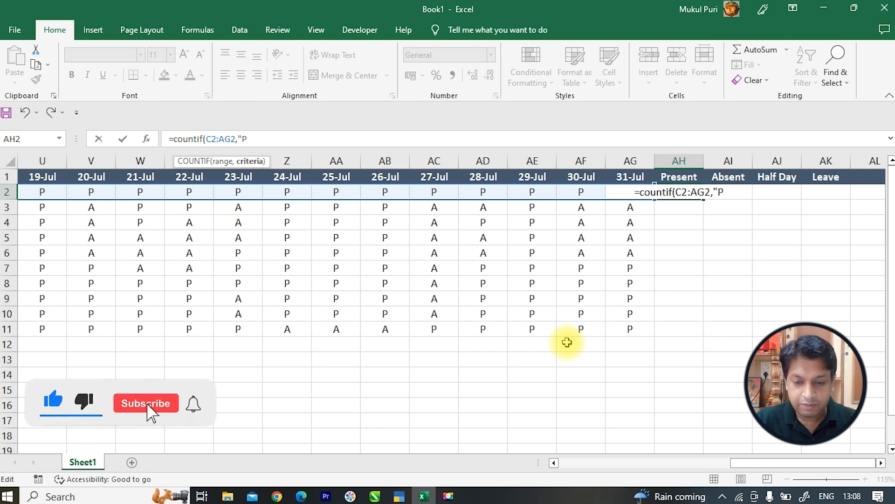
pyautogui.write('")')
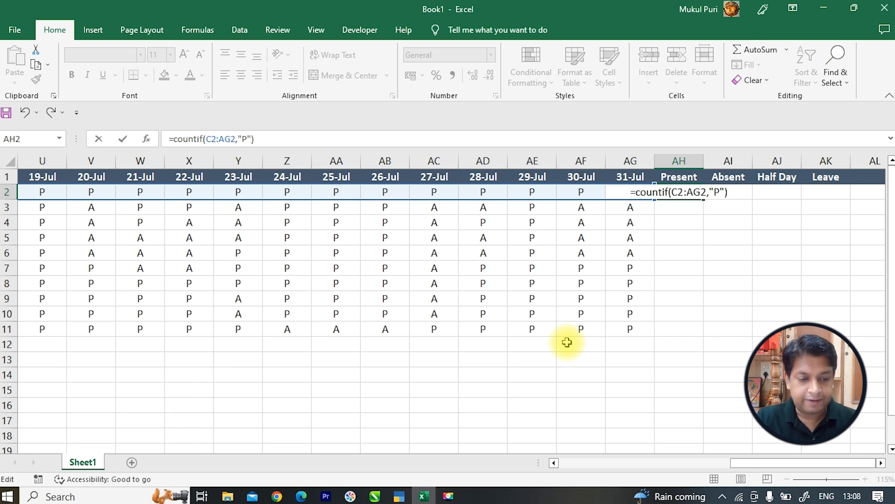
pyautogui.press('Return')
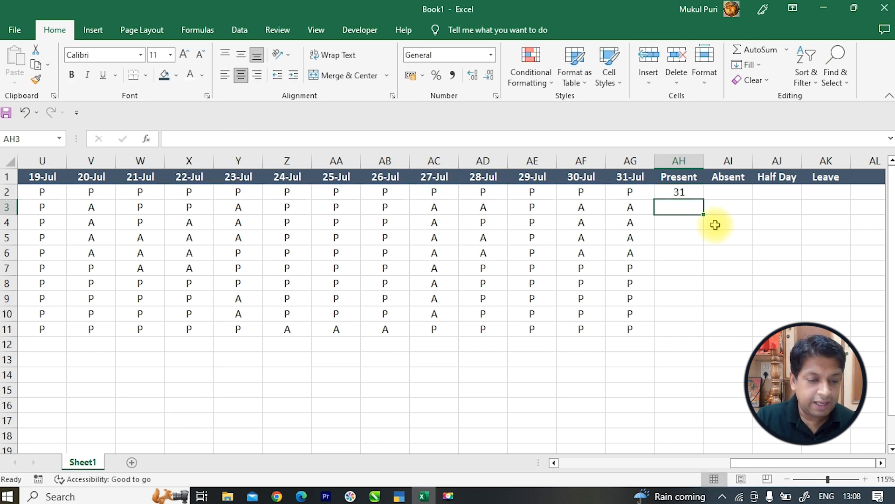
# - Change the 31-Jul mark in AG2 to A and fill the Present formula from AH2 down to AH11
pyautogui.click(691, 193)
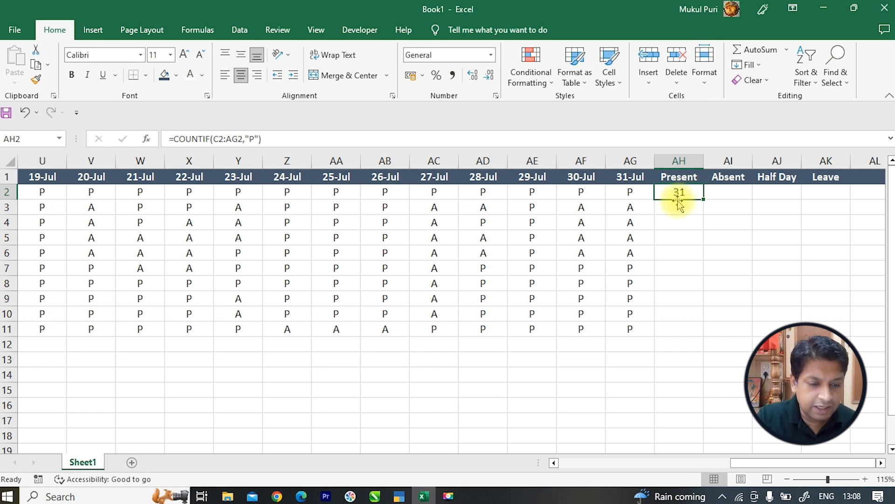
pyautogui.click(631, 191)
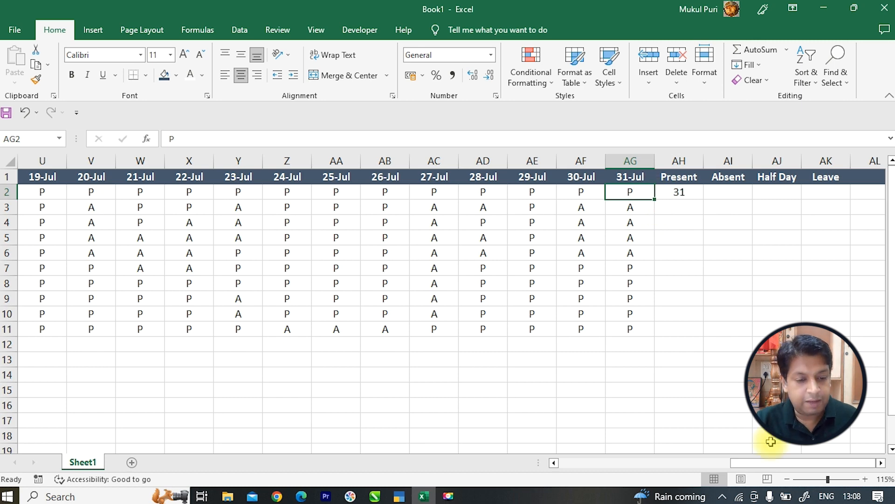
pyautogui.write('A')
pyautogui.press('Return')
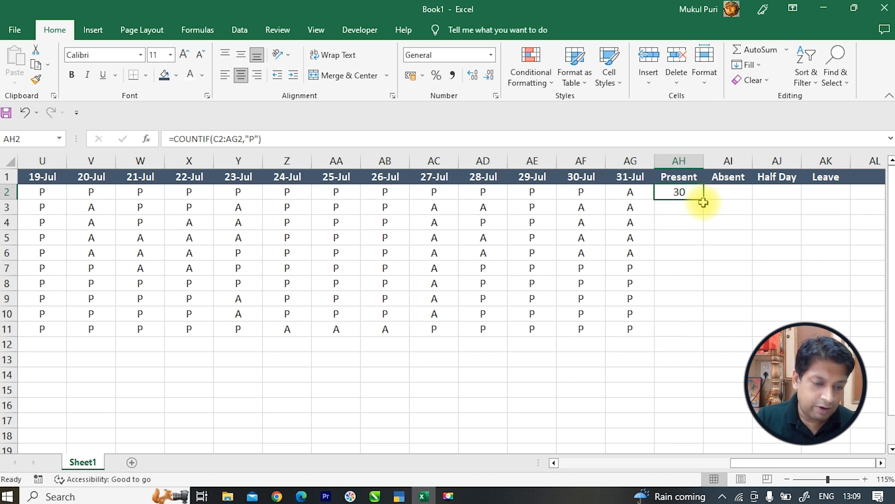
pyautogui.moveTo(703, 200); pyautogui.dragTo(689, 336)
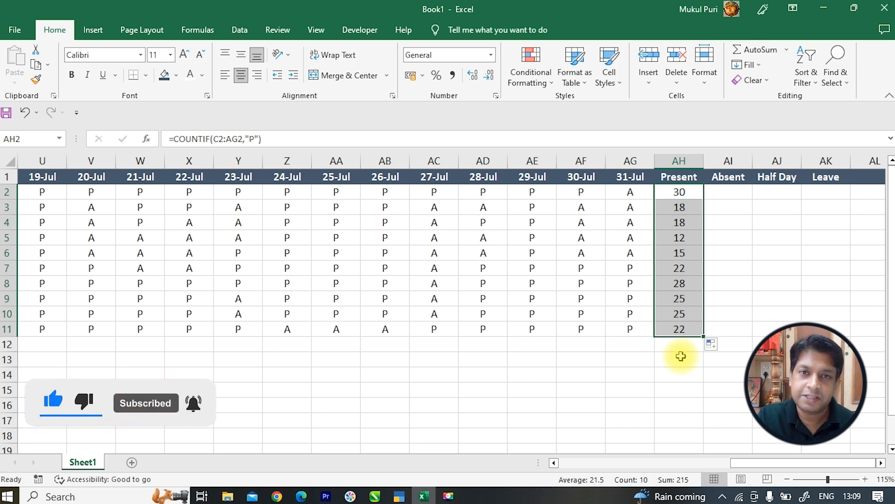
# - Enter =COUNTIF(C2:AG2,"A") in the Absent cell AI2 and fill the formula down to AI11
pyautogui.click(736, 197)
pyautogui.write('=')
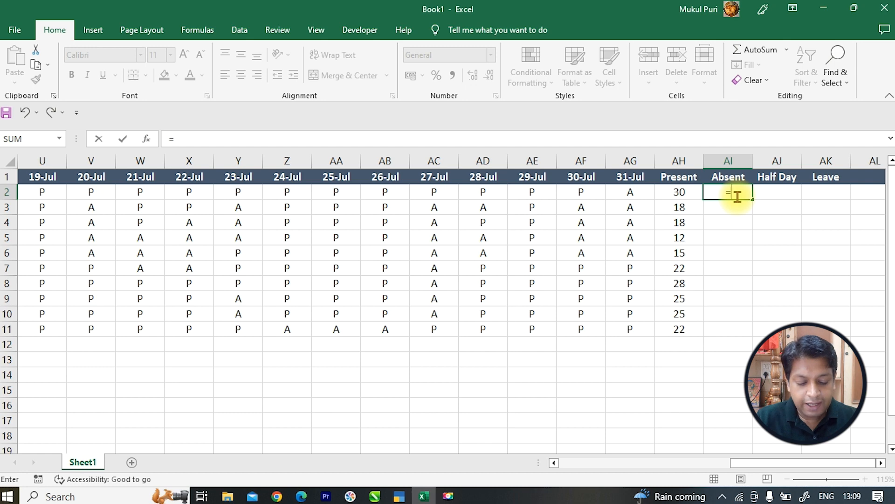
pyautogui.write('countif(')
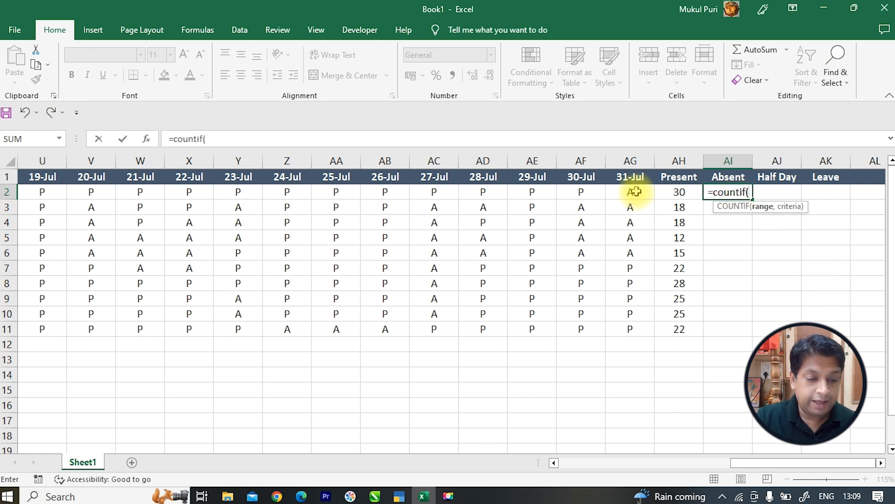
pyautogui.moveTo(635, 191); pyautogui.dragTo(173, 195)
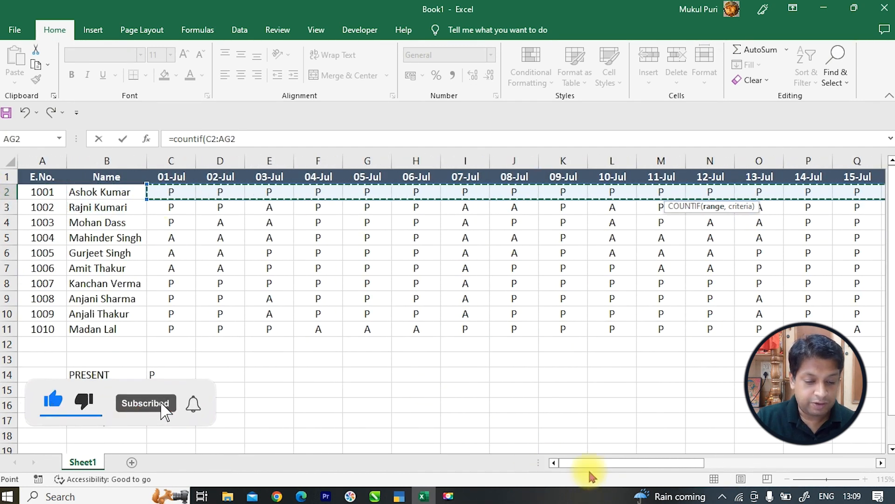
pyautogui.moveTo(631, 463); pyautogui.dragTo(756, 463)
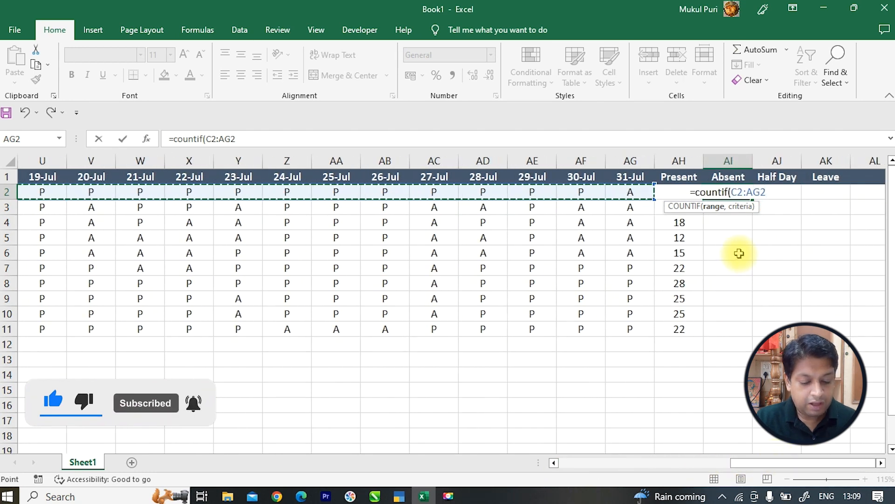
pyautogui.write(',')
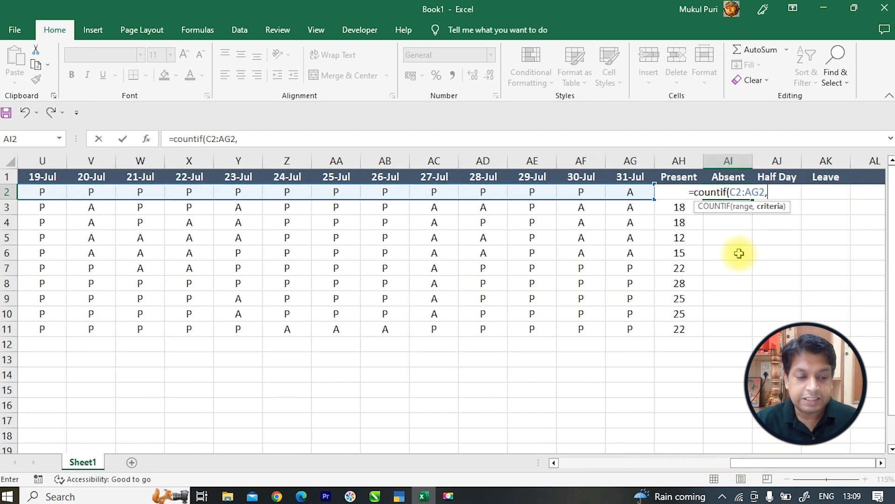
pyautogui.write('"A')
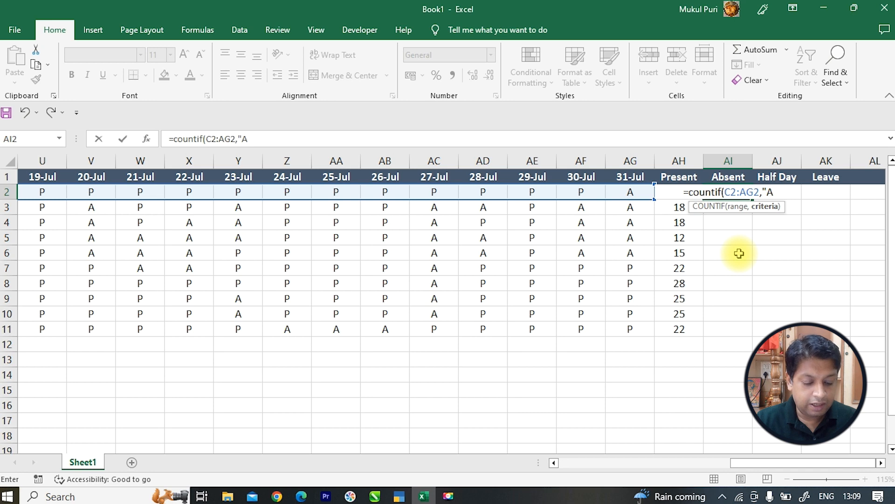
pyautogui.write('"')
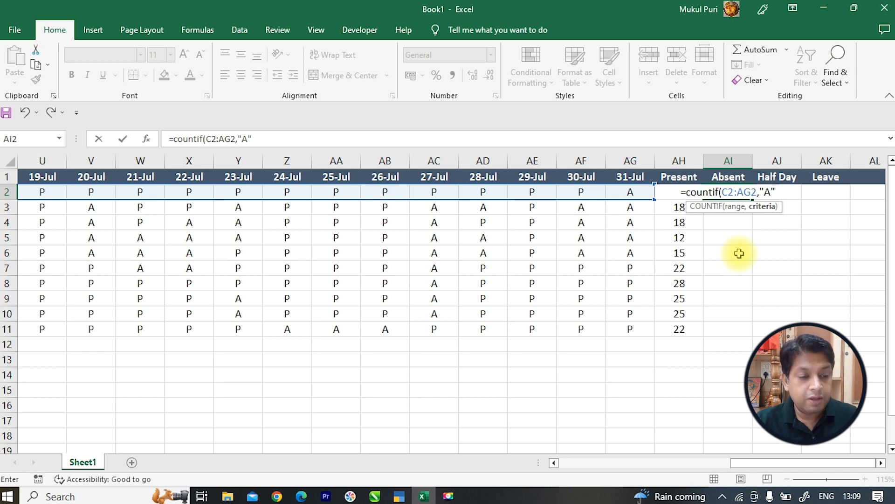
pyautogui.write(')')
pyautogui.press('Return')
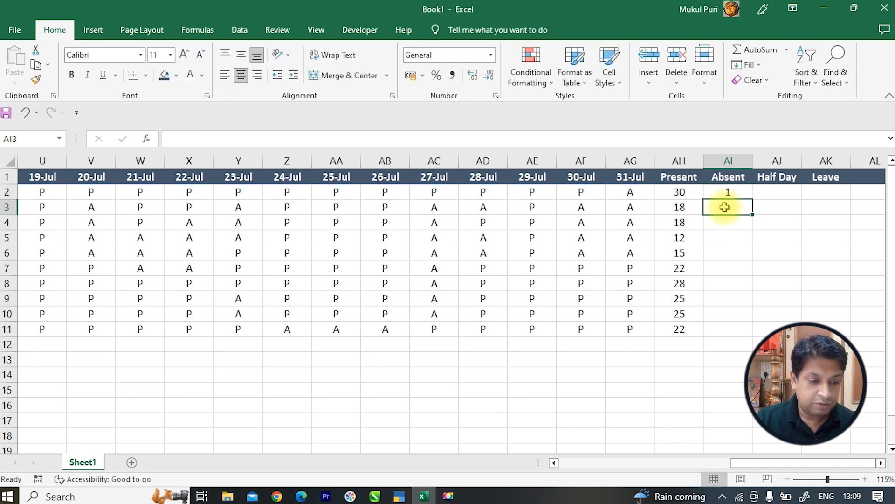
pyautogui.click(735, 192)
pyautogui.doubleClick(752, 199)
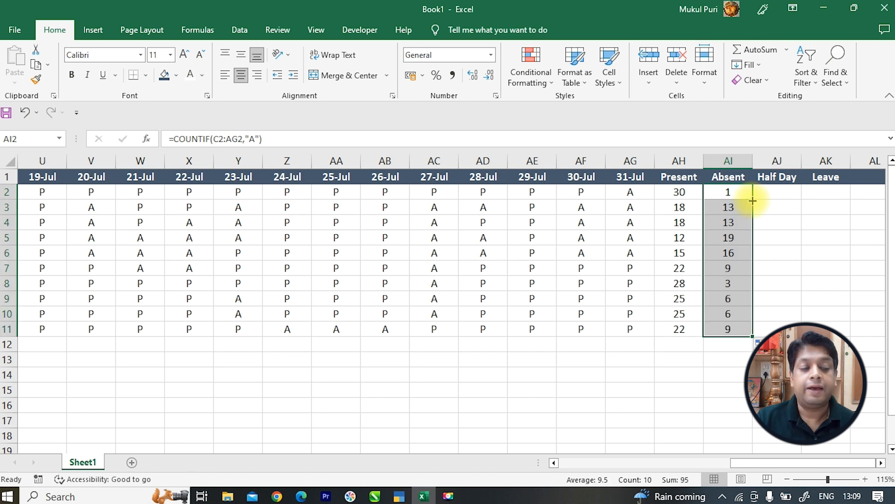
# - Enter =COUNTIF(C2:AG2,"H") in the first Half Day cell, AJ2
pyautogui.click(774, 194)
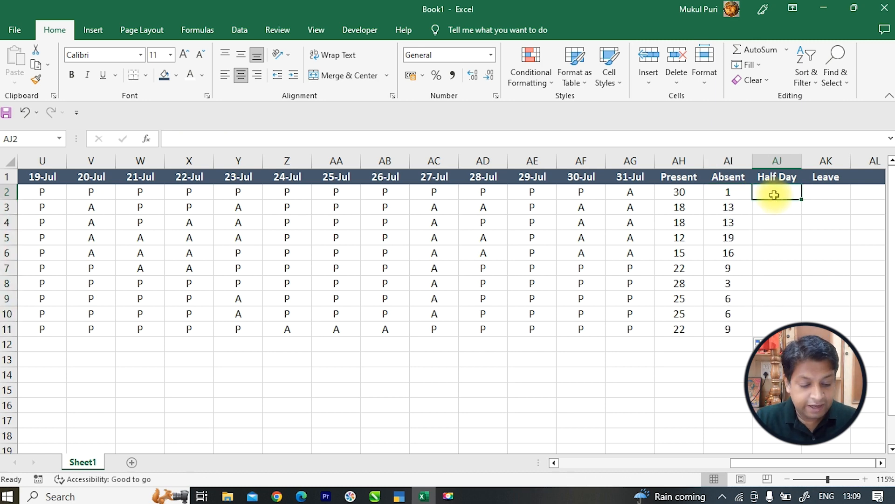
pyautogui.write('=co')
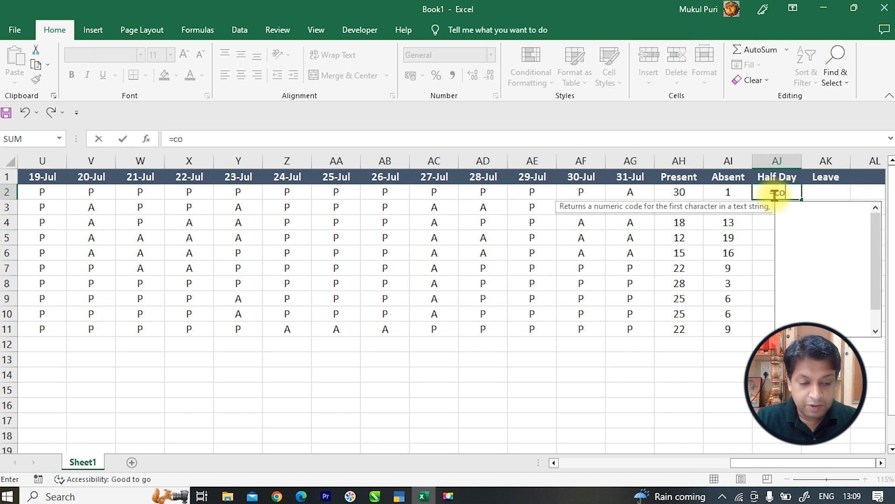
pyautogui.write('untif(')
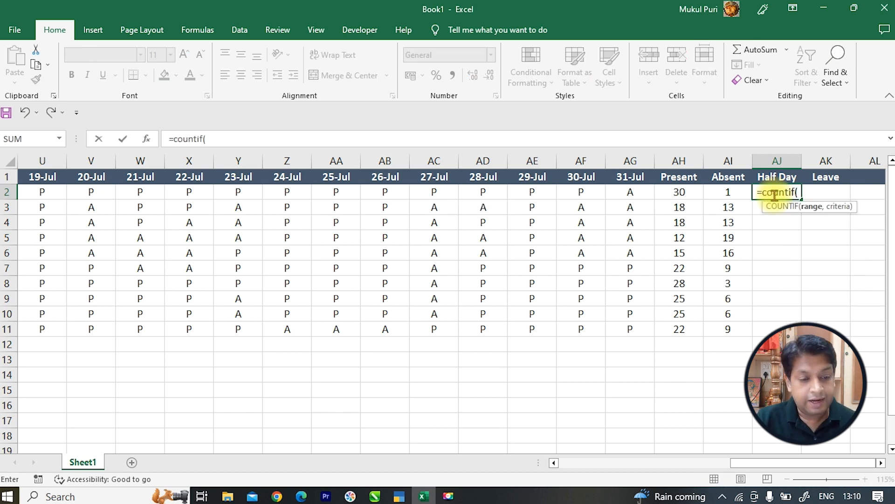
pyautogui.moveTo(634, 193); pyautogui.dragTo(169, 189)
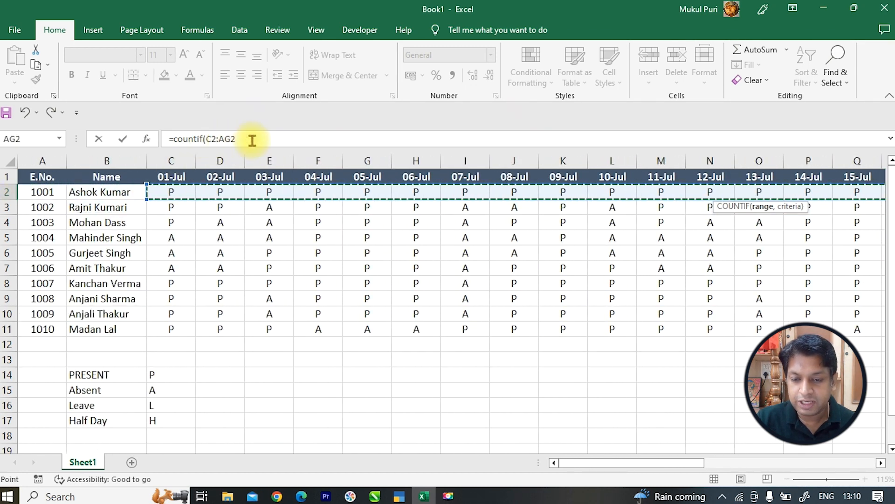
pyautogui.click(251, 140)
pyautogui.write(',"H')
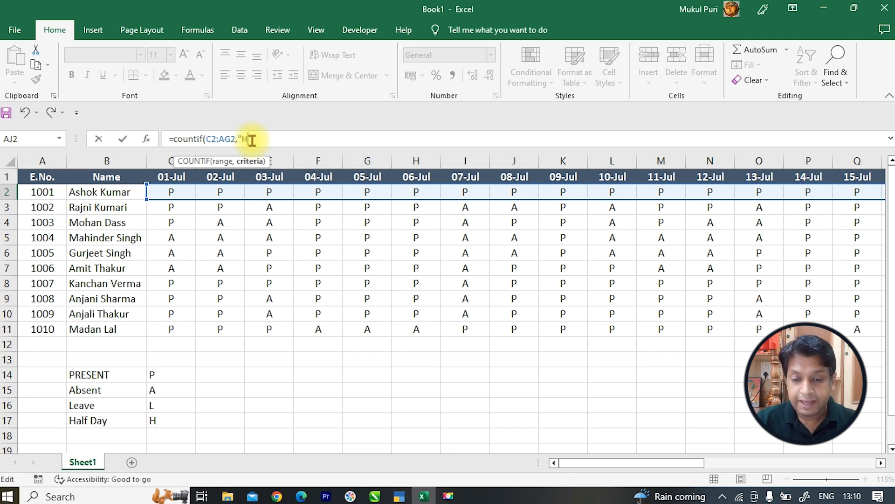
pyautogui.write('")')
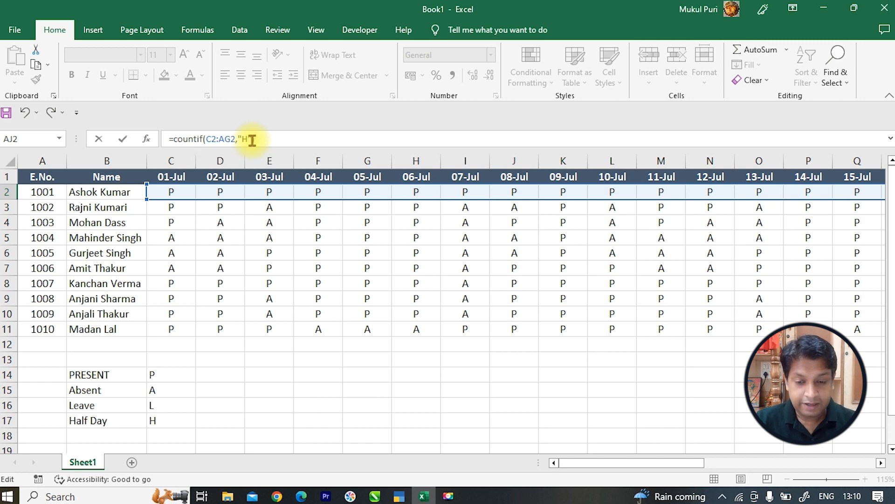
pyautogui.press('Return')
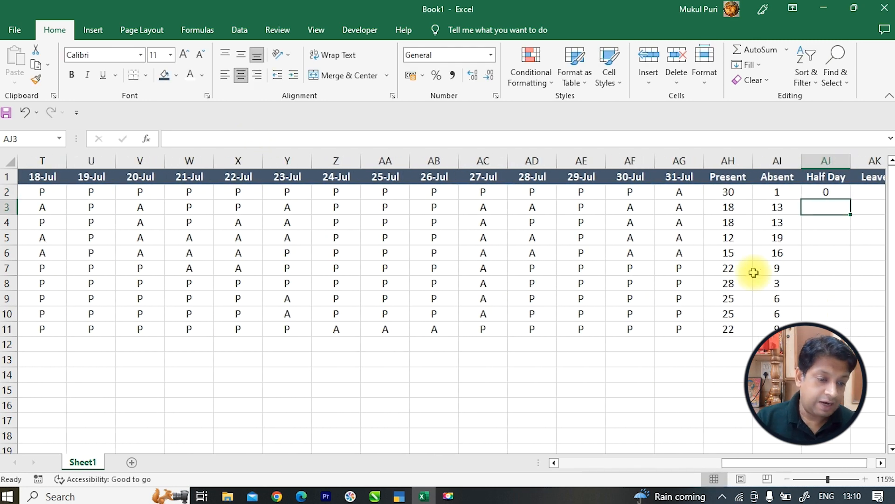
# - Change the 25-Jul and 22-Jul marks in AA2 and X2 to H and fill the Half Day formula from AJ2 down to AJ11
pyautogui.click(388, 193)
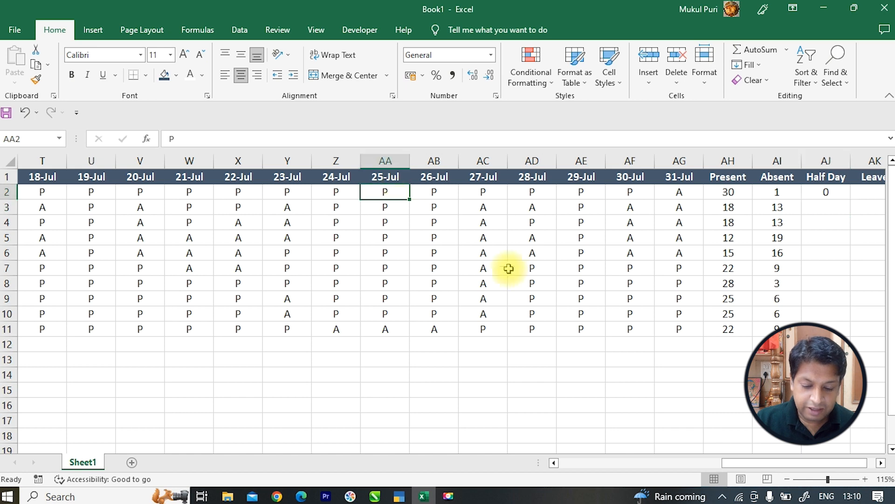
pyautogui.write('H')
pyautogui.press('Return')
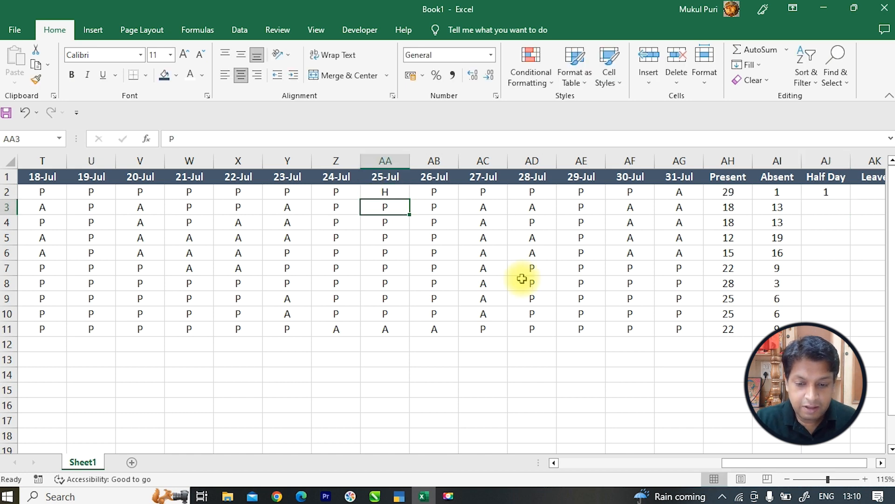
pyautogui.press('Left')
pyautogui.press('Left')
pyautogui.press('Left')
pyautogui.press('Up')
pyautogui.write('H')
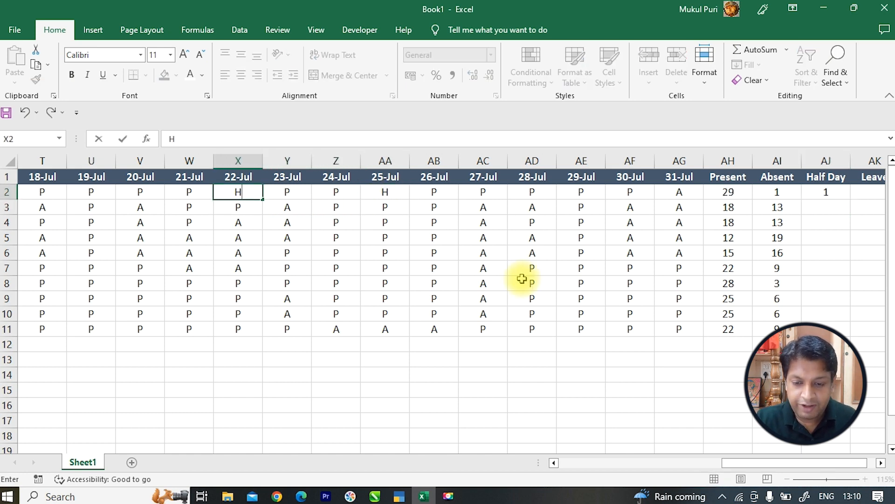
pyautogui.press('Return')
pyautogui.click(805, 192)
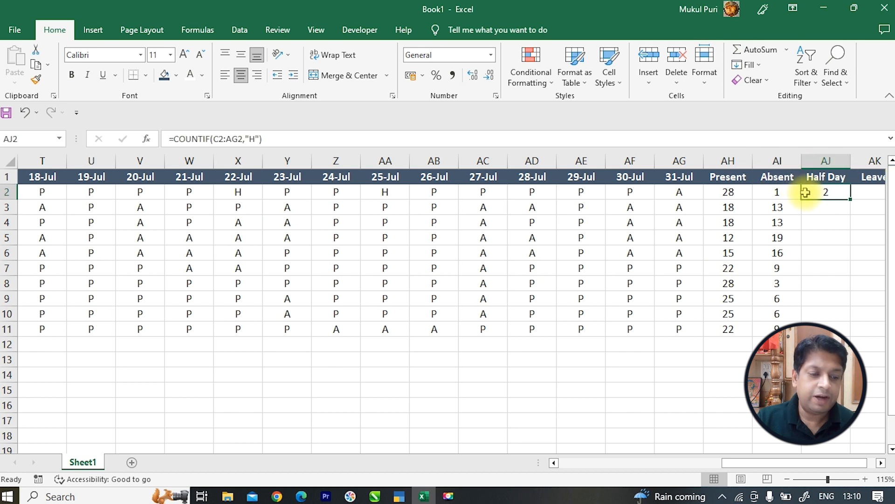
pyautogui.doubleClick(851, 201)
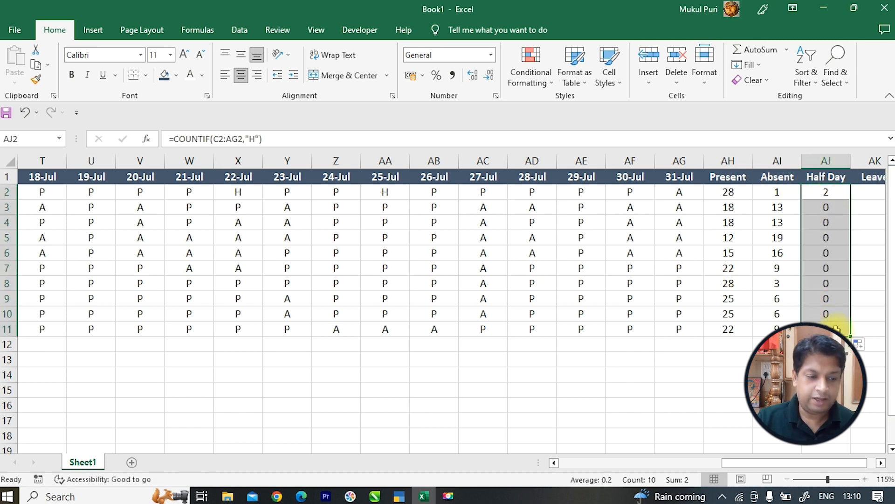
# - Mark leave with L in Y2 (23-Jul), W6 (21-Jul), AB7 (26-Jul) and Z10 (24-Jul)
pyautogui.moveTo(756, 463); pyautogui.dragTo(766, 463)
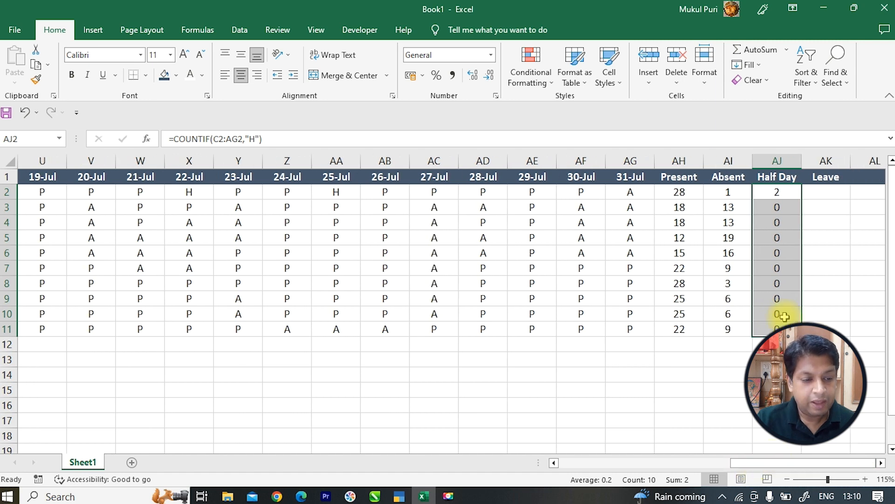
pyautogui.click(823, 194)
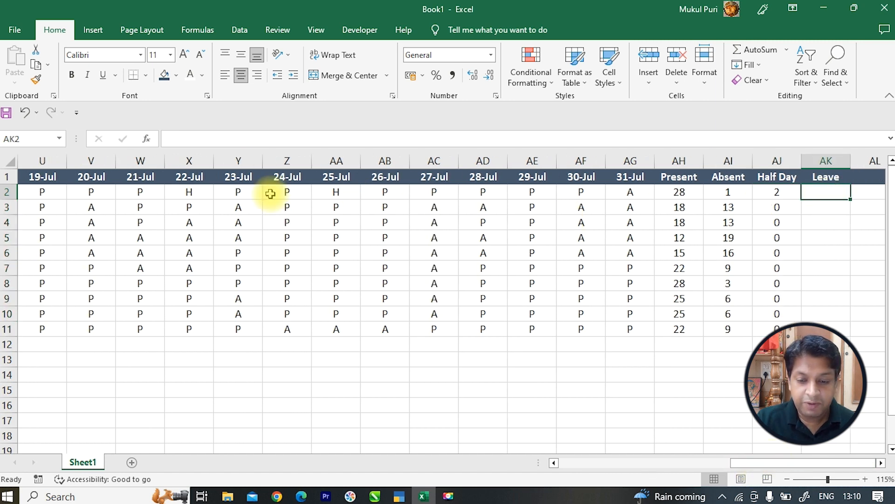
pyautogui.click(233, 193)
pyautogui.write('I')
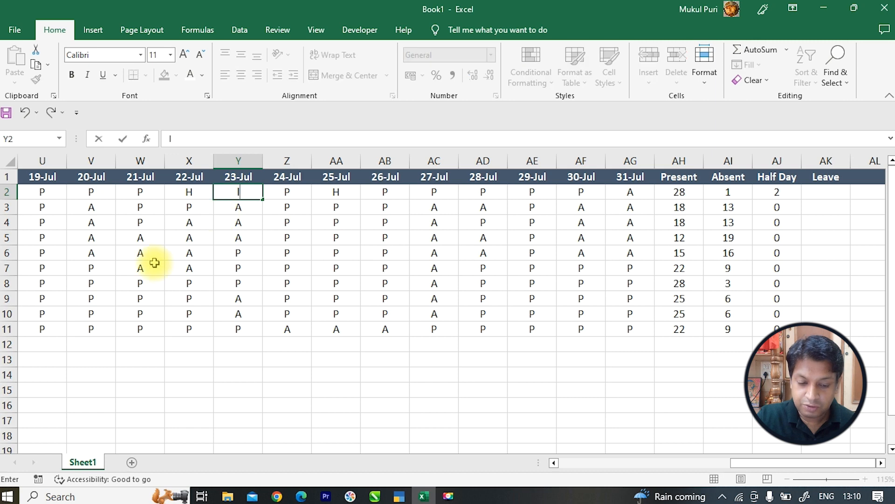
pyautogui.click(152, 252)
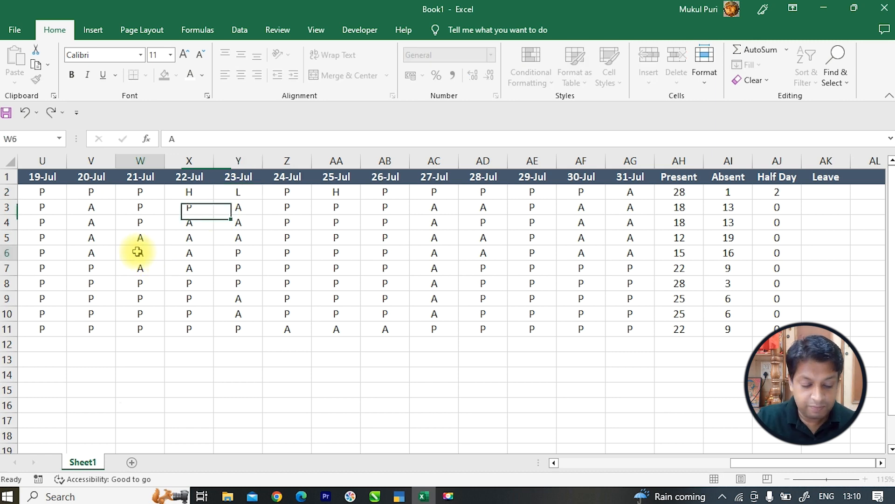
pyautogui.write('L')
pyautogui.click(380, 266)
pyautogui.write('L')
pyautogui.click(273, 322)
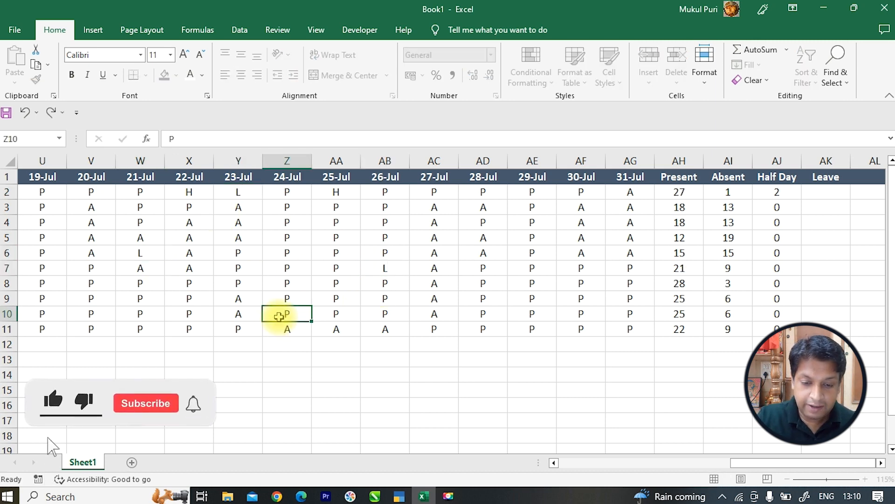
pyautogui.write('L')
# - Enter =COUNTIF(C2:AG2,"L") in the Leave cell AK2 and fill the formula down to AK11
pyautogui.click(831, 194)
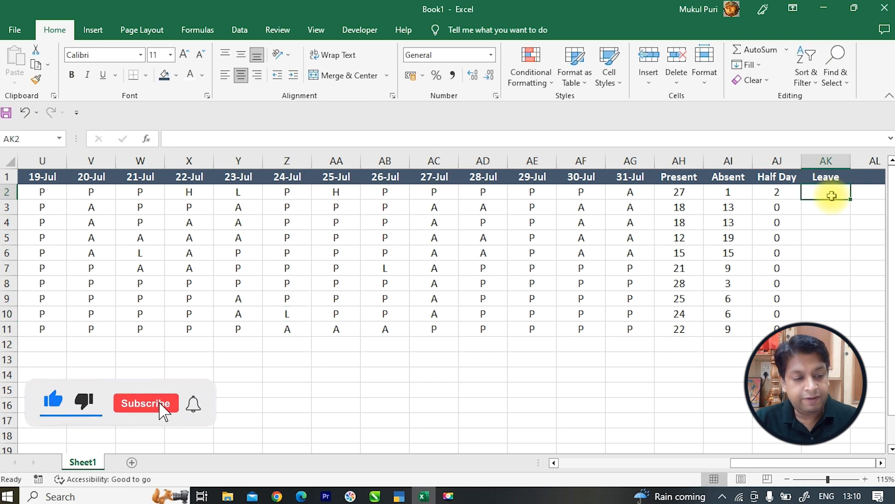
pyautogui.write('=COUNT')
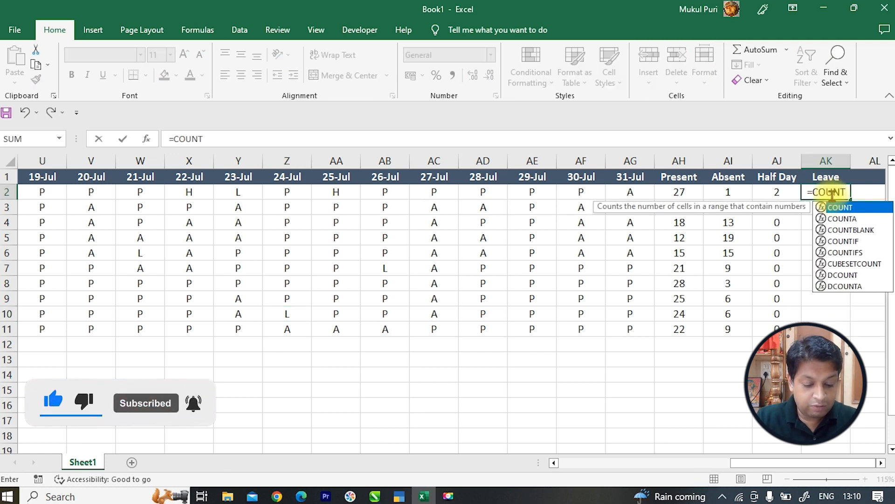
pyautogui.write('IF(')
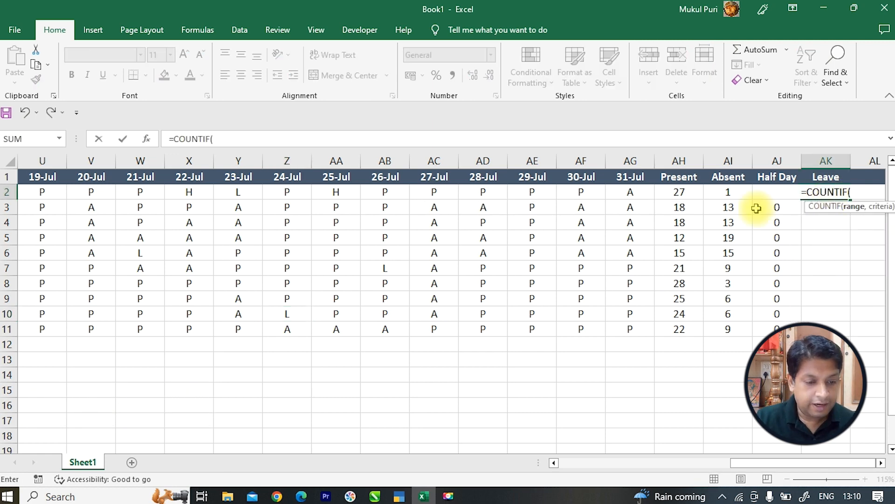
pyautogui.moveTo(630, 192); pyautogui.dragTo(89, 192)
pyautogui.moveTo(2, 193); pyautogui.dragTo(150, 196)
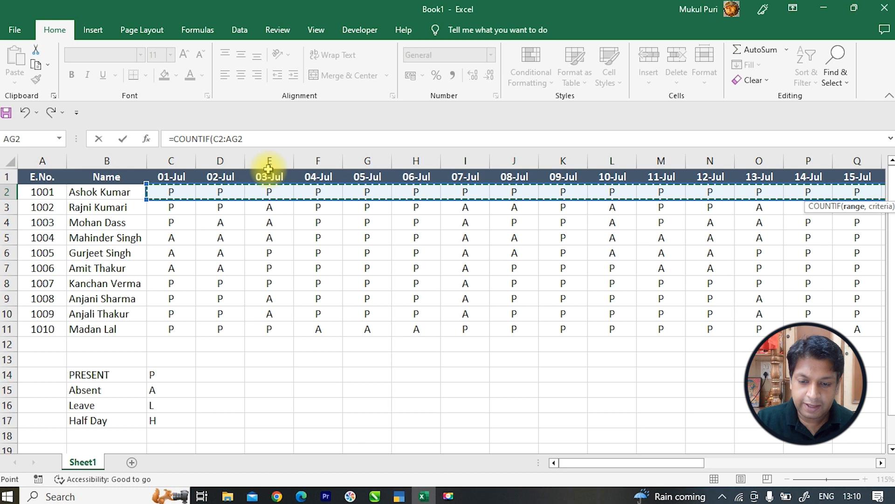
pyautogui.click(298, 136)
pyautogui.write(',"L')
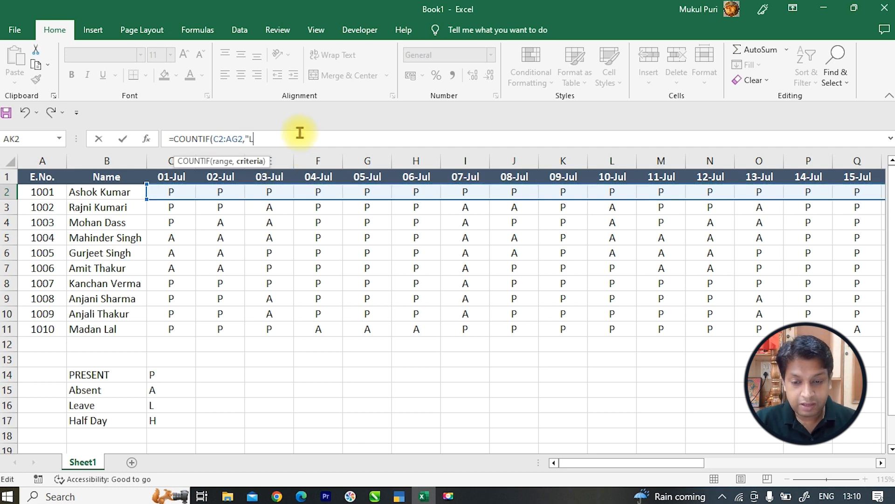
pyautogui.write('")')
pyautogui.press('Return')
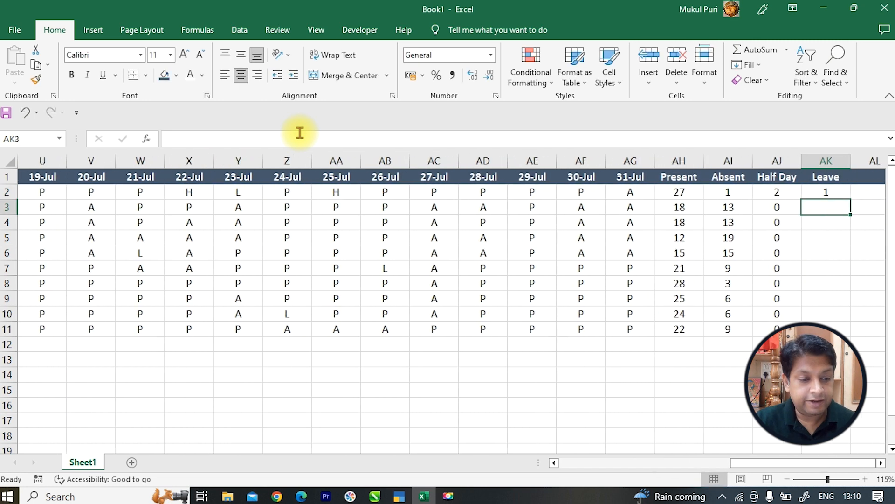
pyautogui.click(825, 192)
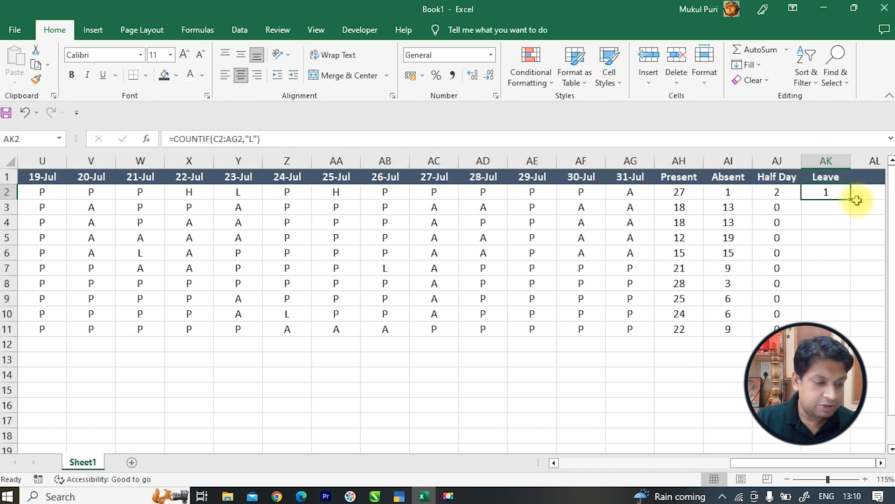
pyautogui.doubleClick(851, 200)
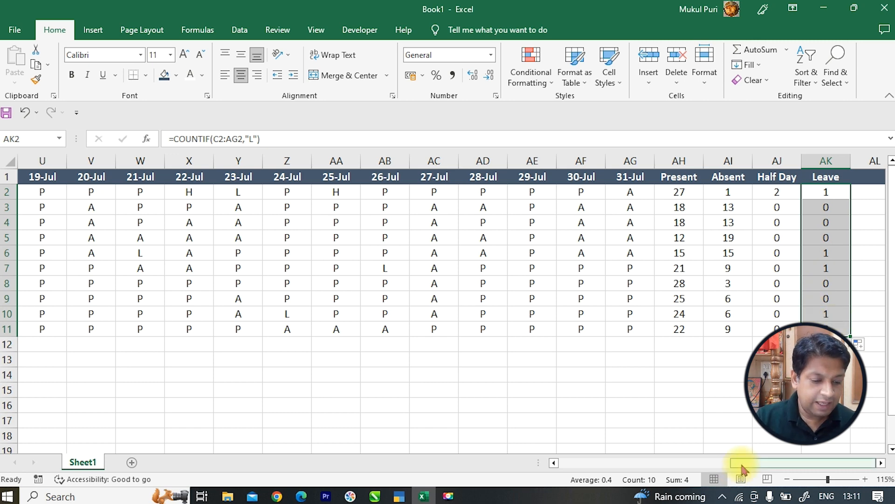
# - Add the column header Salary in AL1, next to Leave
pyautogui.click(865, 179)
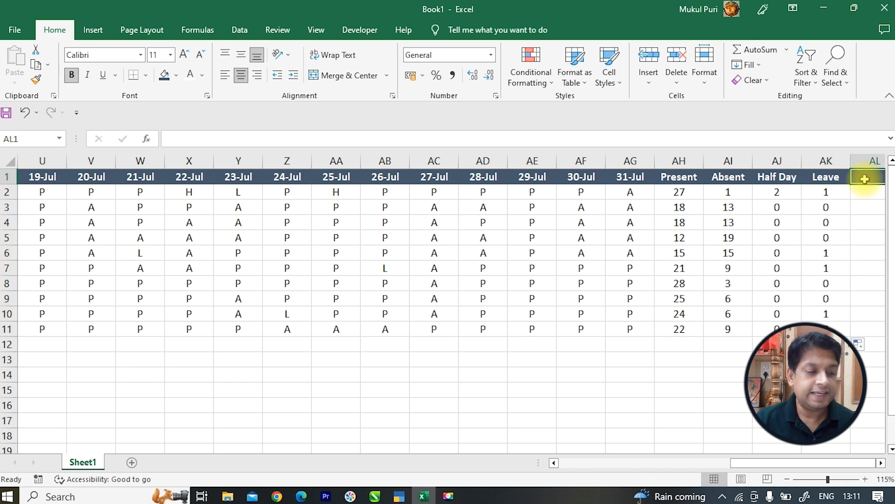
pyautogui.write('Slary')
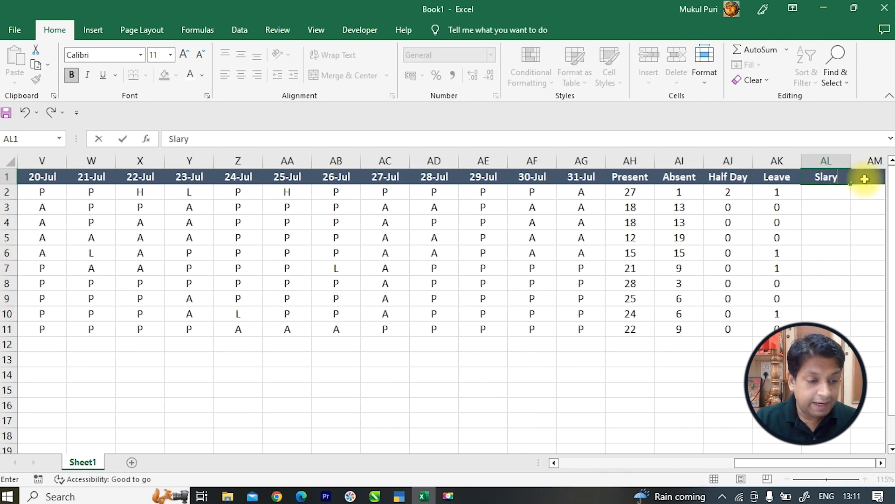
pyautogui.write('alary')
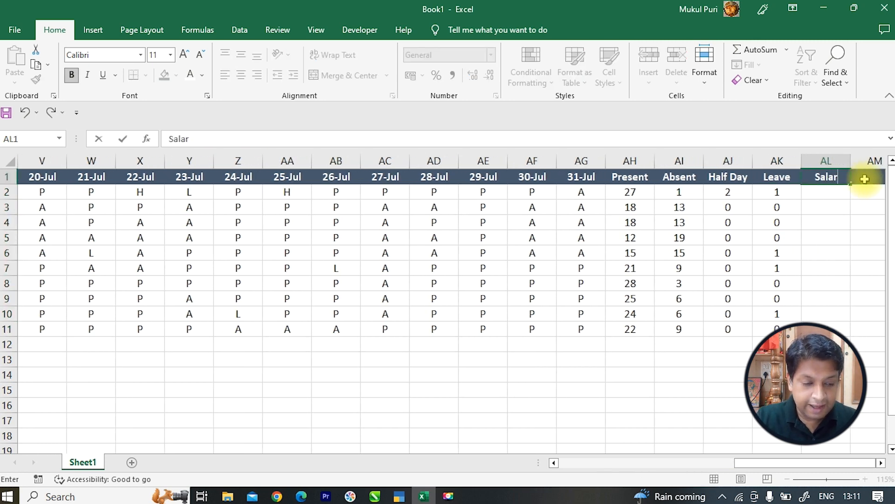
pyautogui.press('Return')
# - Enter the salaries 10000, 12000, 7500, 8000, 12500, 15900, 21900, 18000, 16500 and 19500 in AL2 to AL11
pyautogui.write('10000')
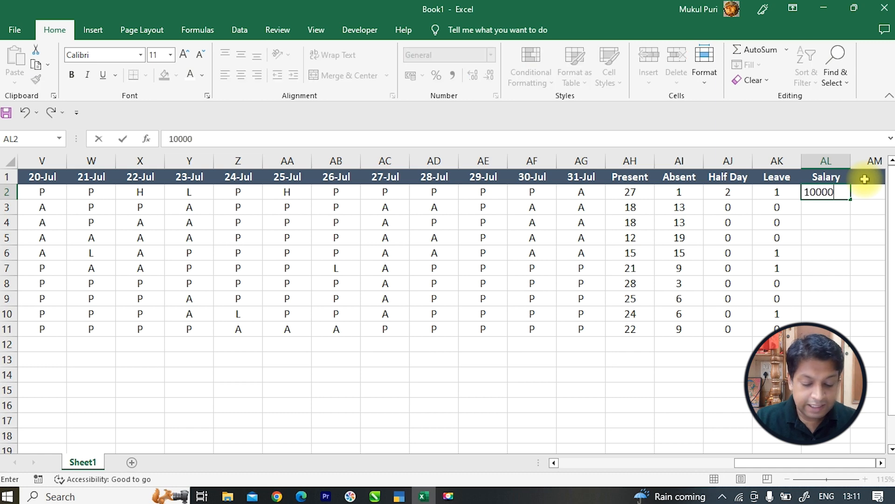
pyautogui.press('Return')
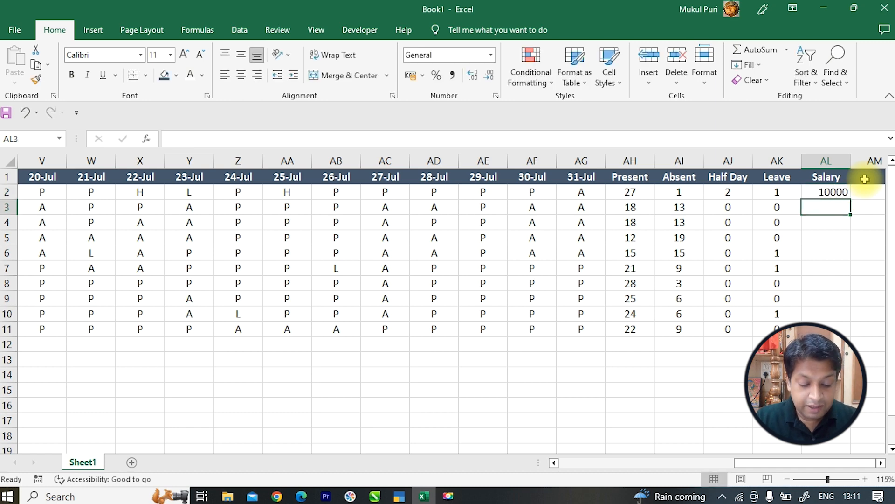
pyautogui.write('12000')
pyautogui.press('Return')
pyautogui.write('7500')
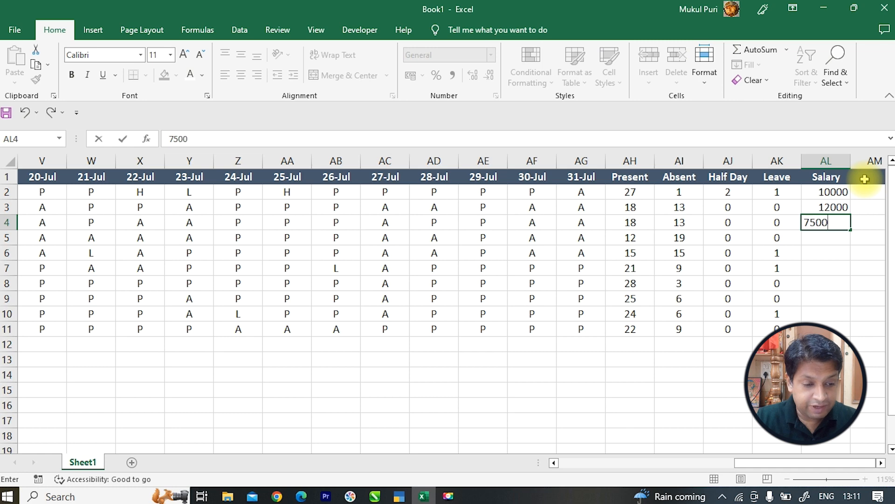
pyautogui.press('Return')
pyautogui.write('8000')
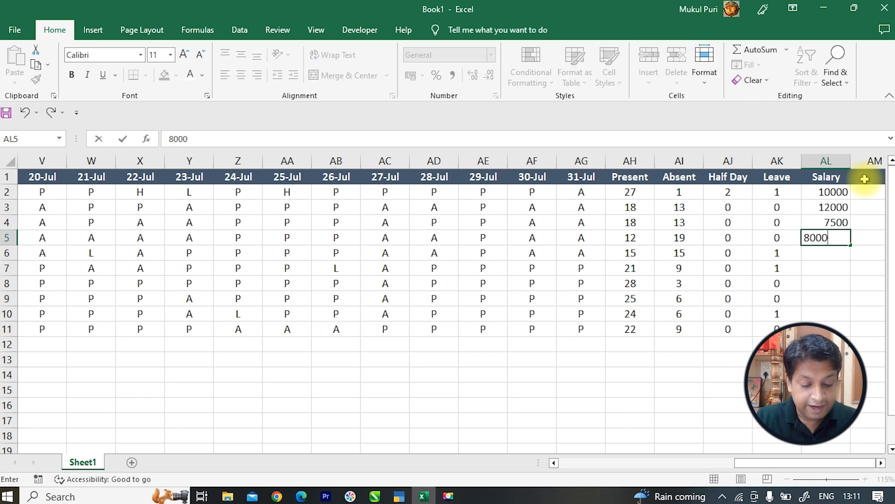
pyautogui.press('Return')
pyautogui.write('12500')
pyautogui.press('Return')
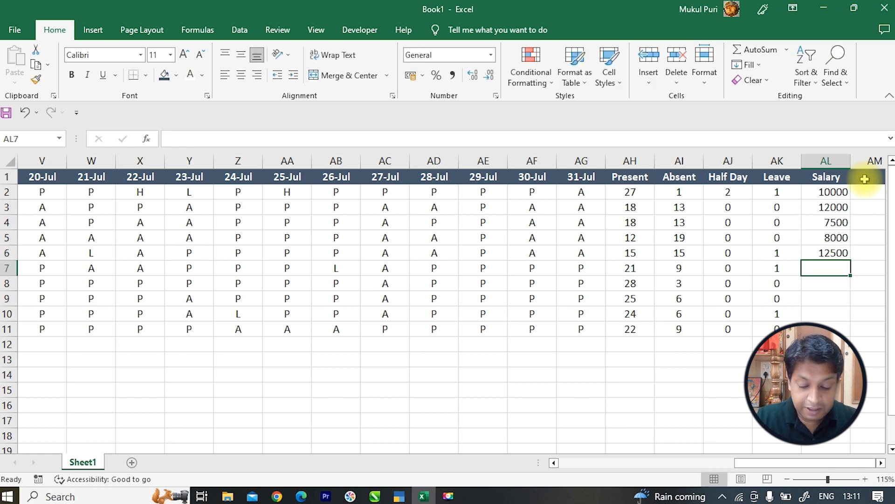
pyautogui.write('15900')
pyautogui.press('Return')
pyautogui.write('21')
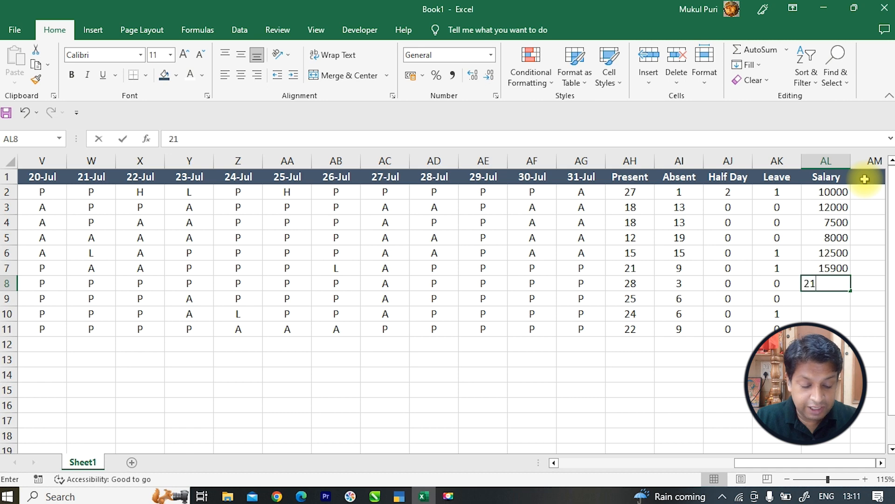
pyautogui.write('900')
pyautogui.press('Return')
pyautogui.write('18000')
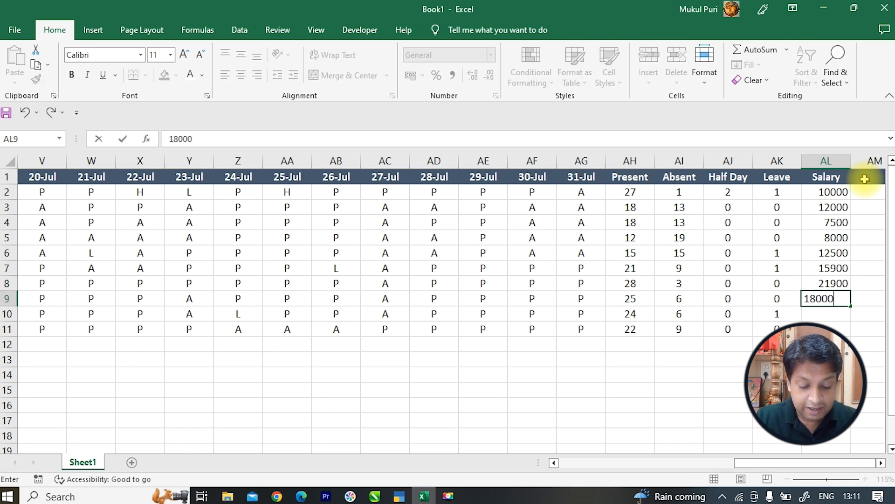
pyautogui.press('Return')
pyautogui.write('16500')
pyautogui.press('Return')
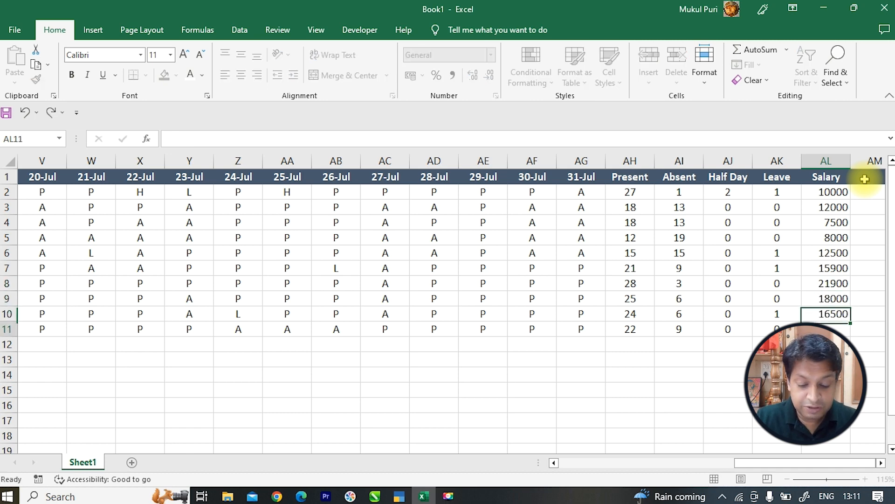
pyautogui.write('19500')
pyautogui.press('Return')
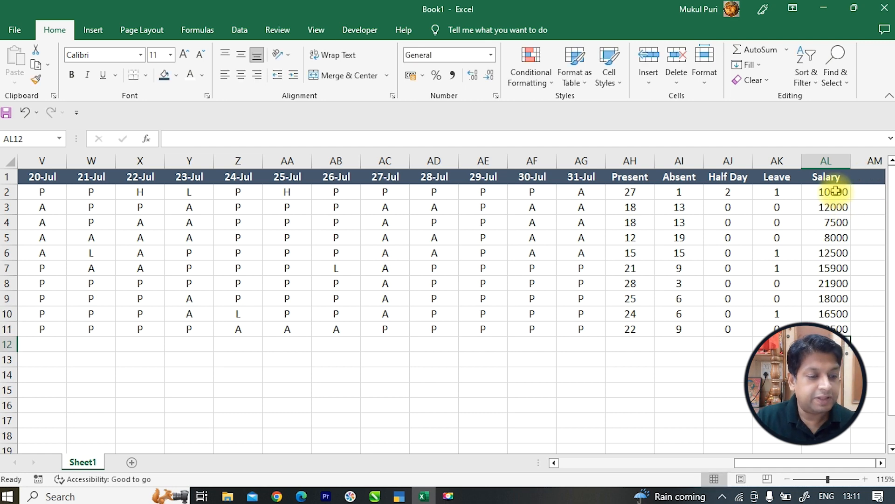
# - Change the header in AL1 to Salary (PM) and fit the width of column AL to its contents
pyautogui.doubleClick(844, 182)
pyautogui.click(843, 180)
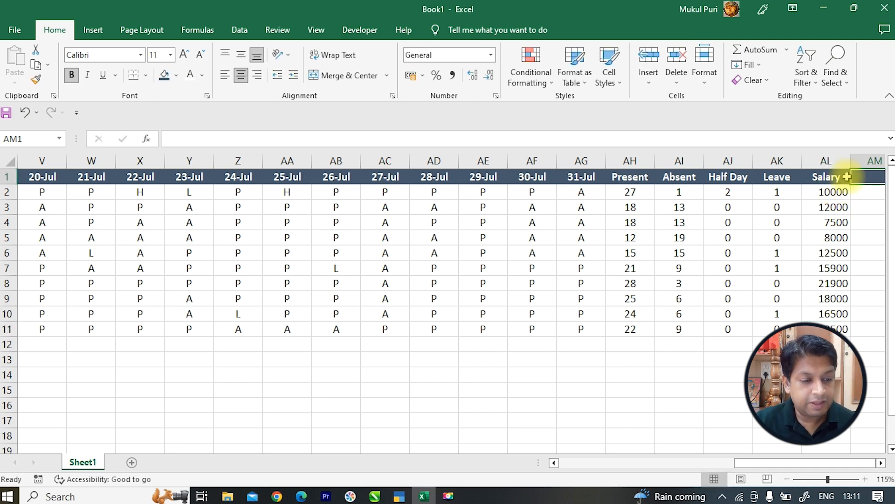
pyautogui.doubleClick(843, 180)
pyautogui.write('(PM)')
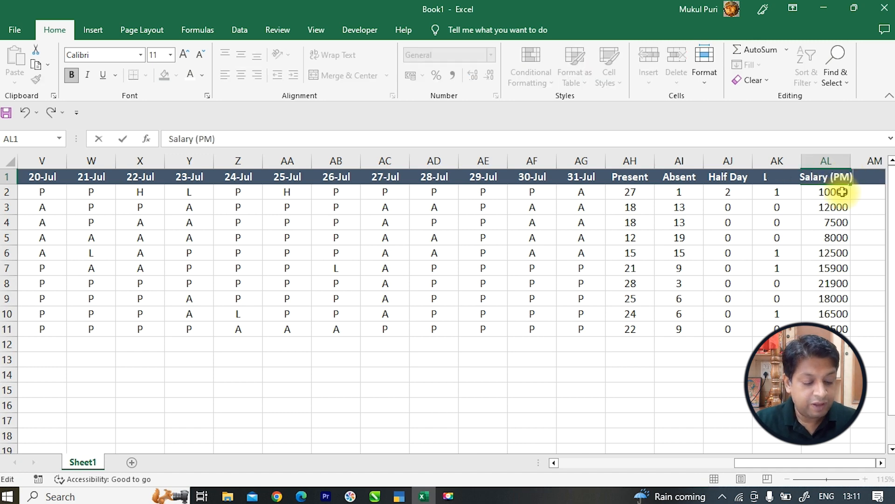
pyautogui.press('Return')
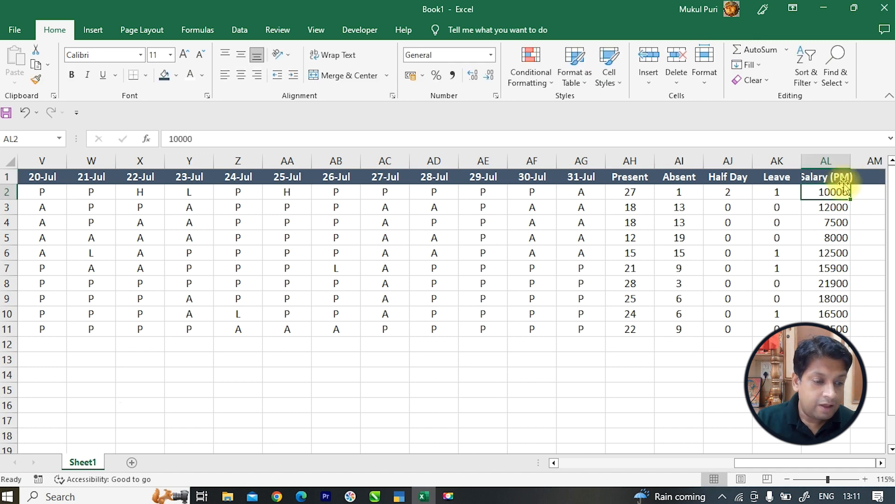
pyautogui.doubleClick(850, 160)
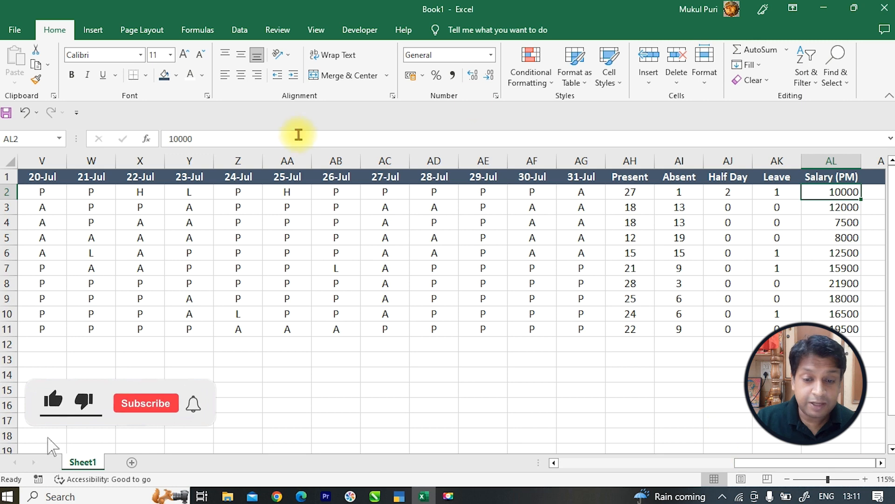
# - Center the contents of the Salary (PM) column AL and the empty column AM beside it
pyautogui.click(829, 163)
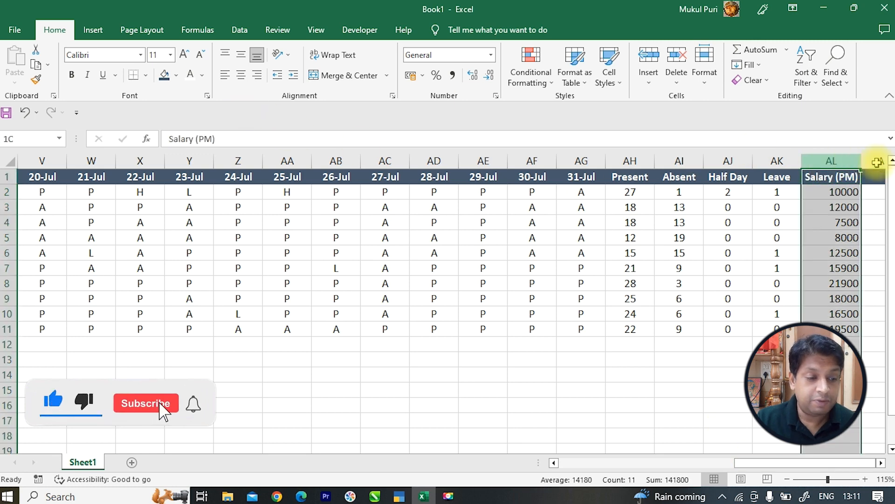
pyautogui.click(240, 77)
pyautogui.click(239, 77)
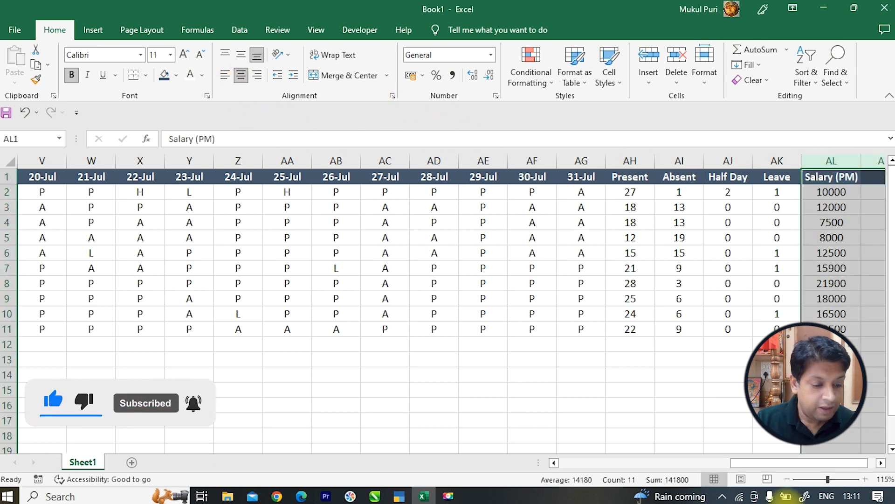
pyautogui.moveTo(799, 463); pyautogui.dragTo(806, 462)
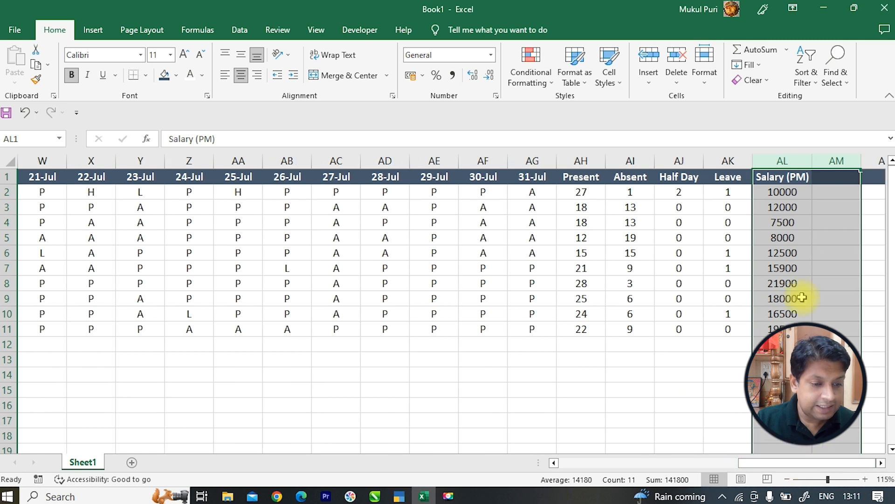
pyautogui.click(788, 191)
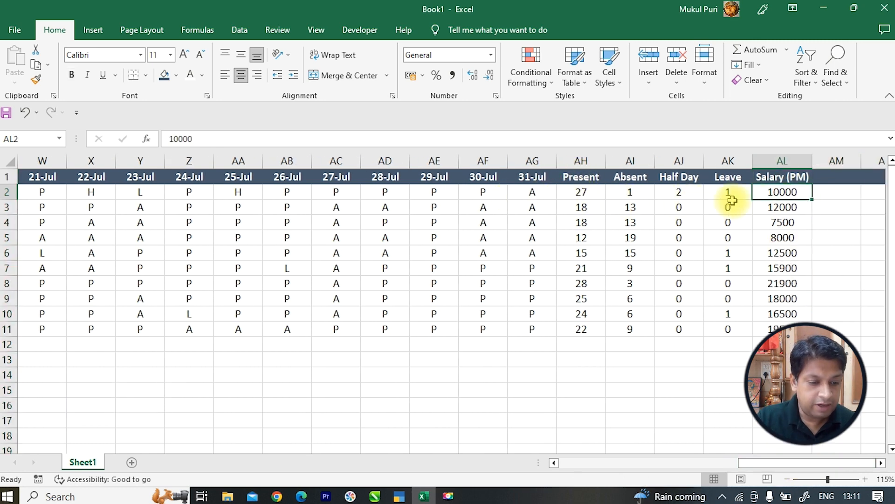
pyautogui.click(335, 405)
pyautogui.click(783, 193)
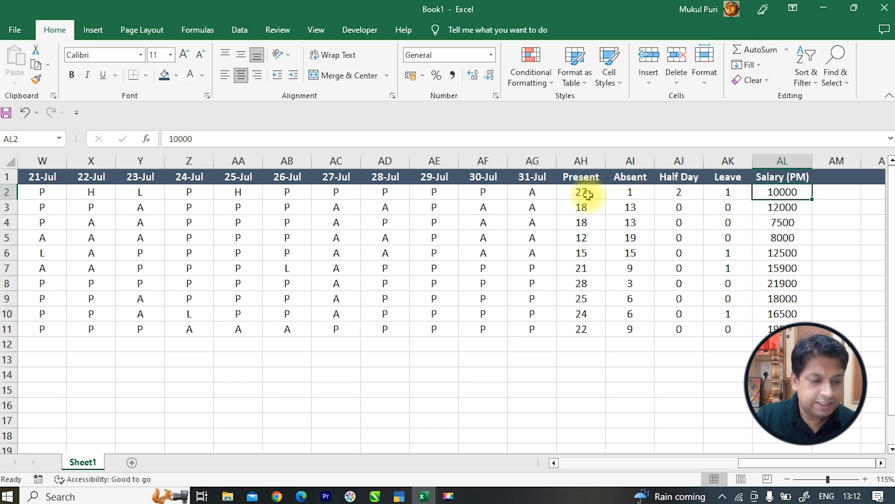
pyautogui.click(725, 190)
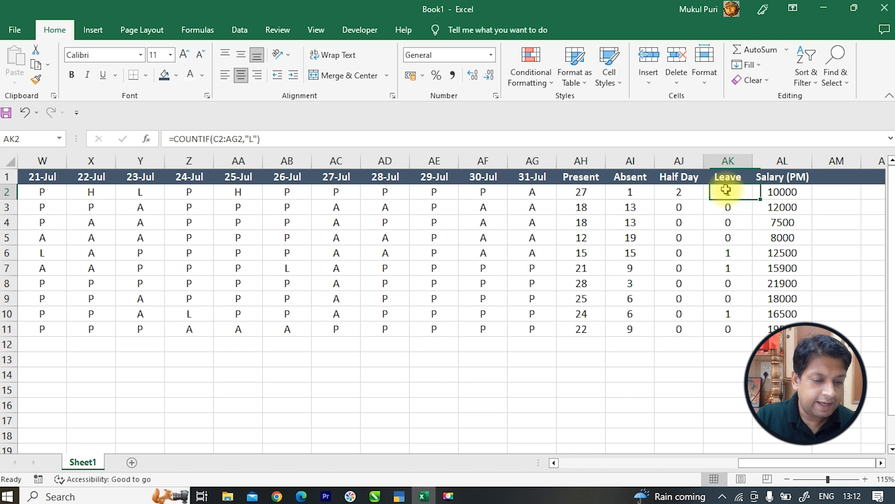
pyautogui.click(635, 192)
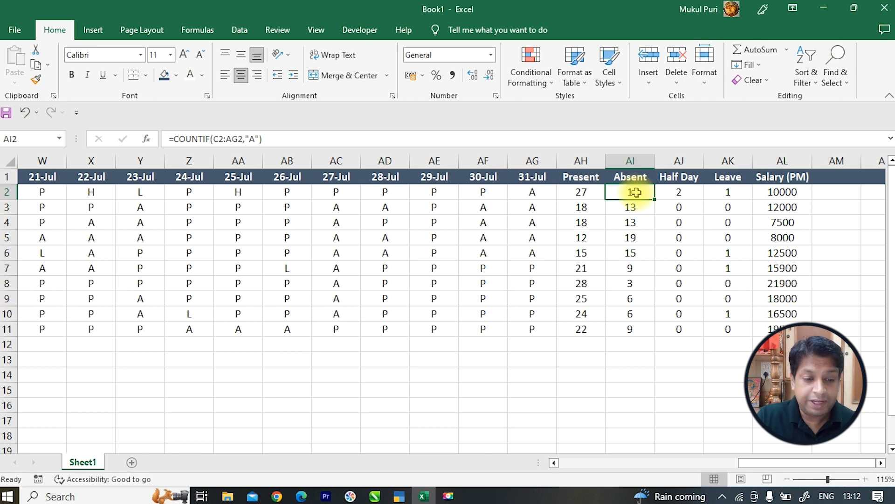
# - Insert a column between Present and Absent with the header Total Days in AI1, fitting its width to the text
pyautogui.rightClick(631, 161)
pyautogui.click(652, 281)
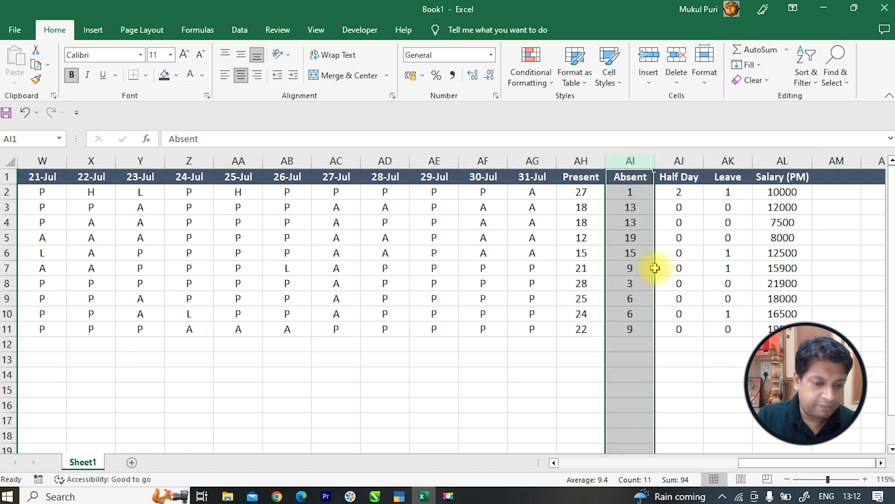
pyautogui.click(636, 182)
pyautogui.write('Total')
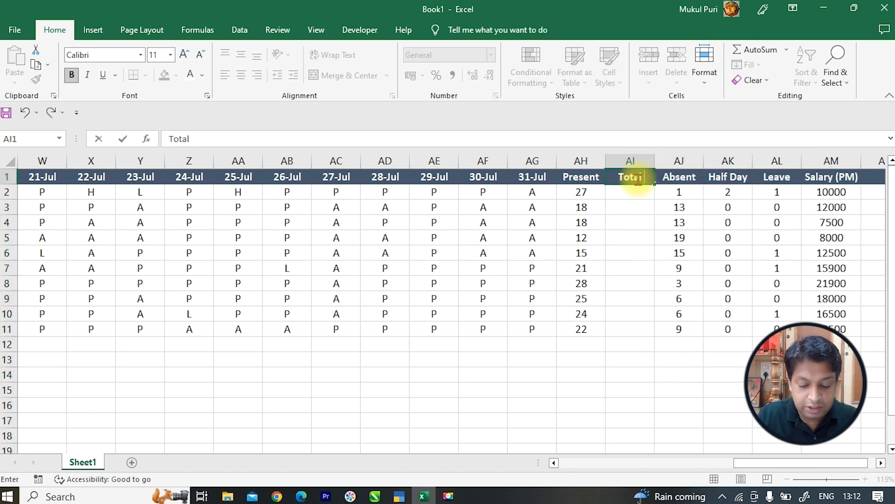
pyautogui.write(' Day')
pyautogui.press('BackSpace')
pyautogui.press('BackSpace')
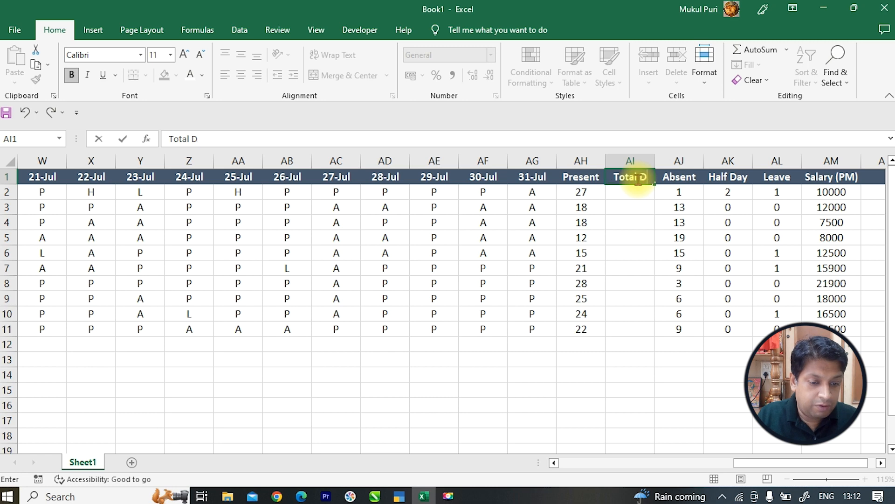
pyautogui.write('ays')
pyautogui.press('Return')
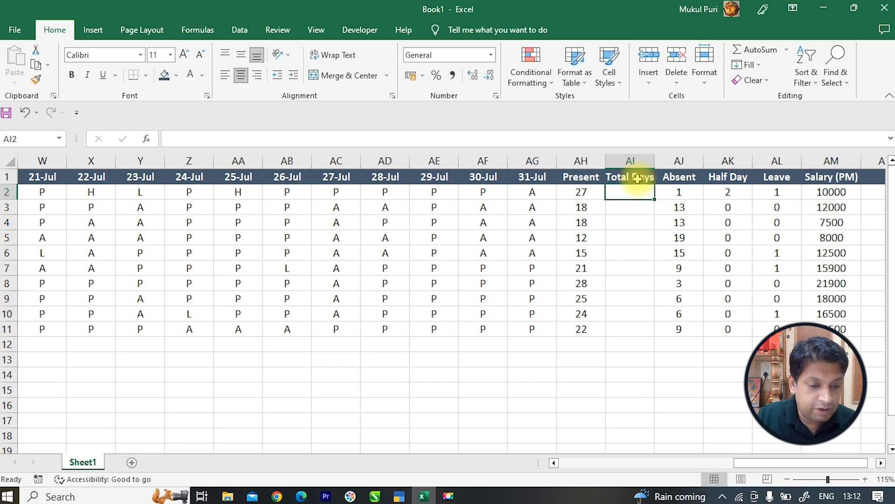
pyautogui.doubleClick(658, 162)
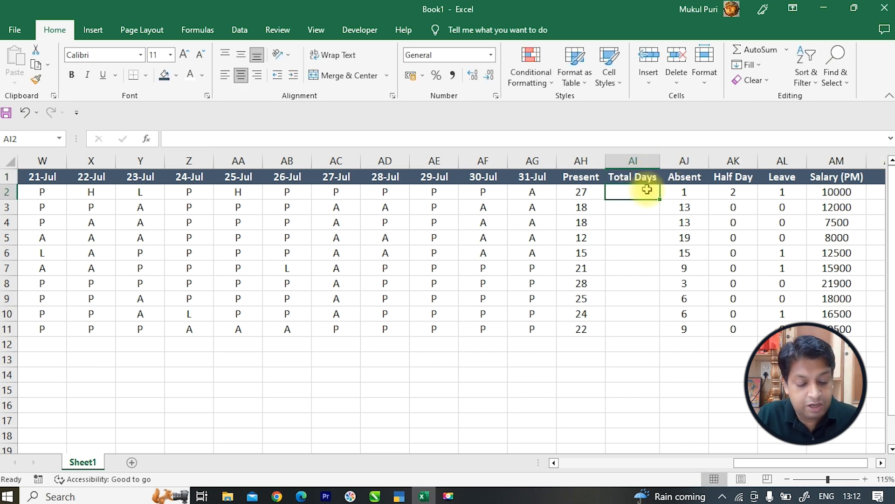
# - Enter =COUNTA(C2:AG2) in the Total Days cell AI2 and fill the formula down to AI11
pyautogui.write('=count')
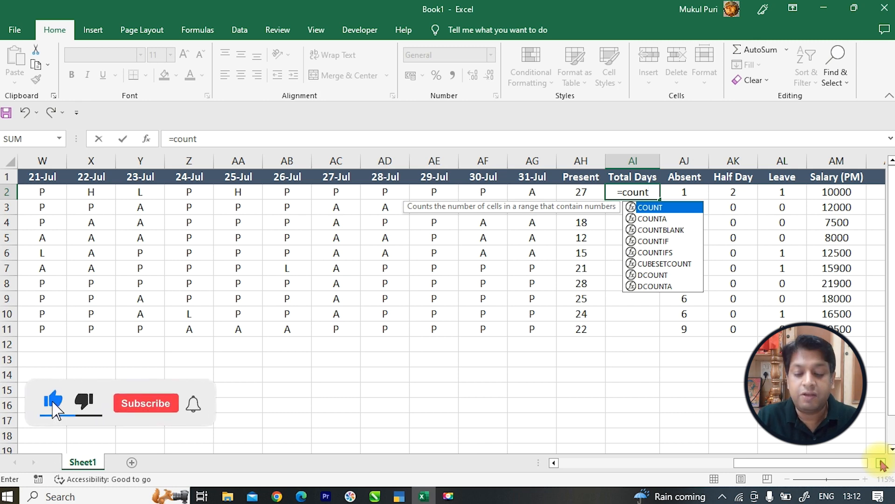
pyautogui.write('a')
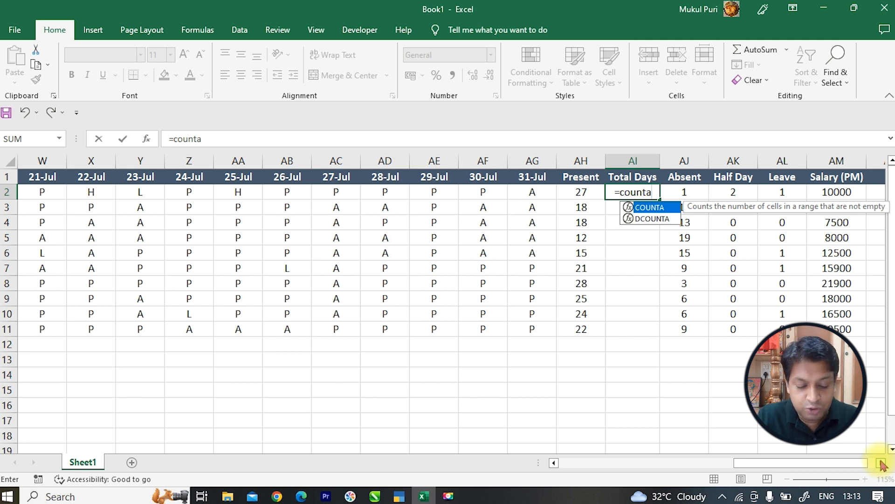
pyautogui.write('(')
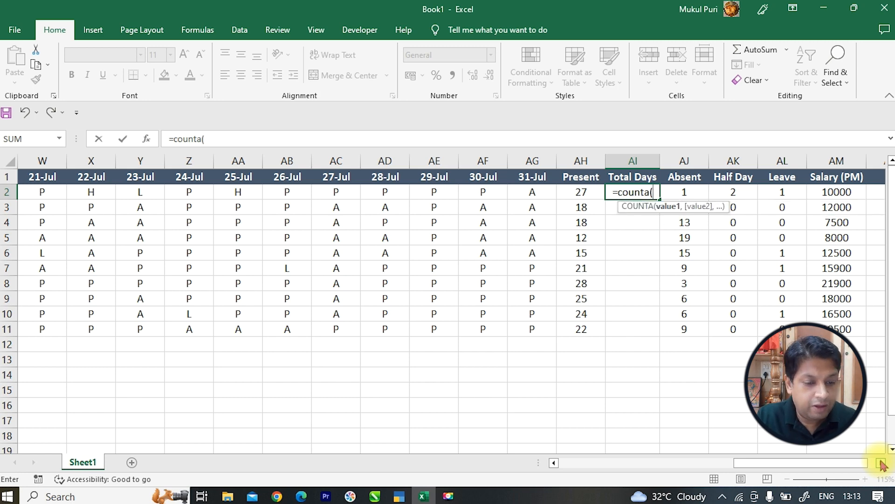
pyautogui.click(538, 192)
pyautogui.moveTo(539, 191); pyautogui.dragTo(91, 177)
pyautogui.moveTo(4, 175); pyautogui.dragTo(184, 195)
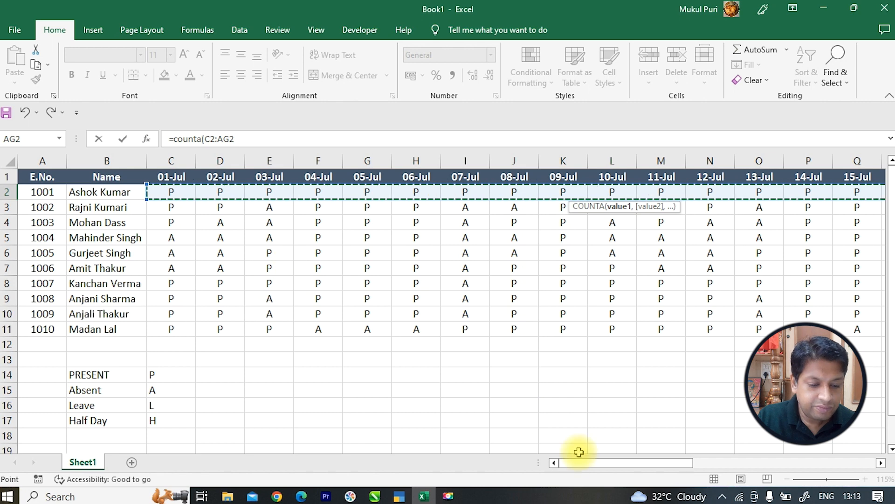
pyautogui.moveTo(587, 470); pyautogui.dragTo(749, 420)
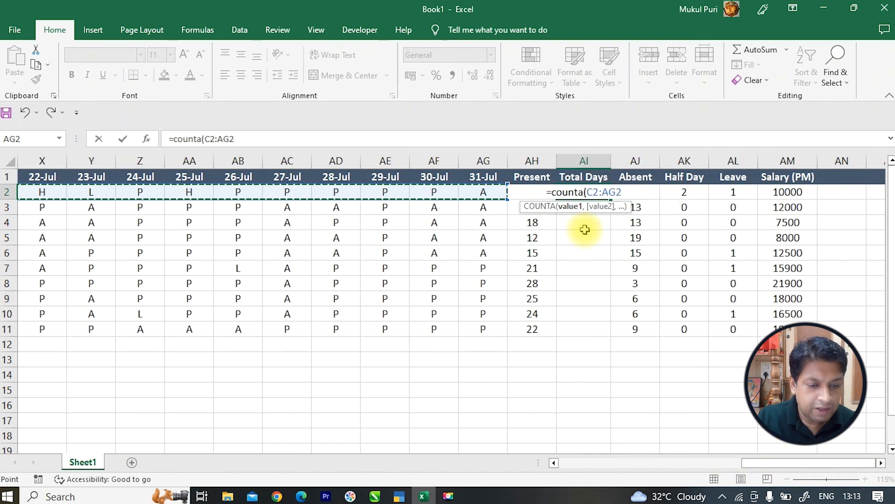
pyautogui.write(')')
pyautogui.press('Return')
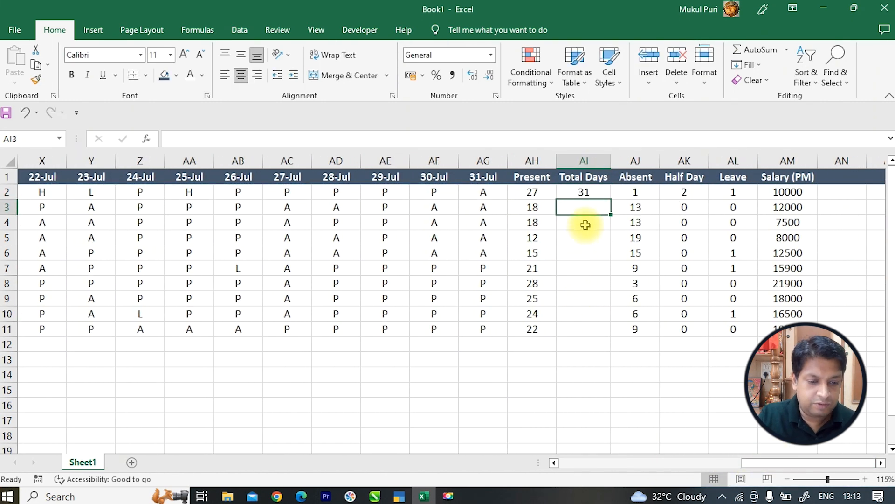
pyautogui.click(599, 195)
pyautogui.doubleClick(601, 200)
pyautogui.click(595, 192)
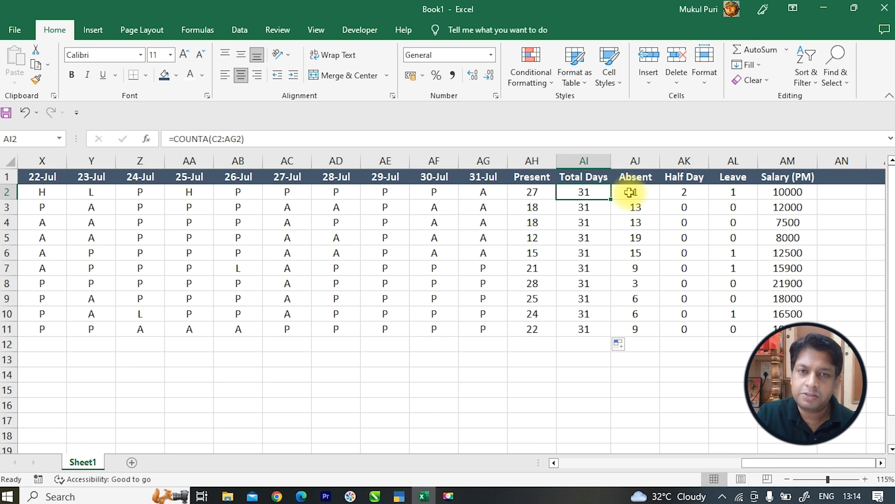
pyautogui.click(668, 192)
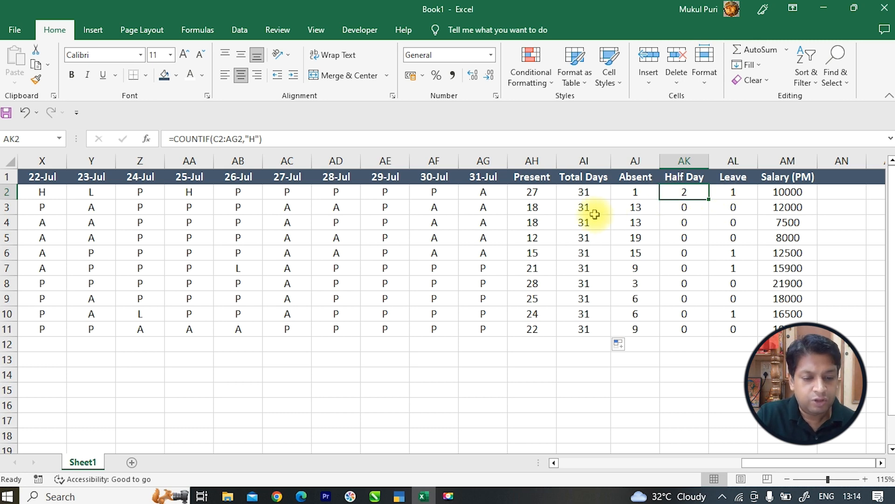
pyautogui.click(532, 194)
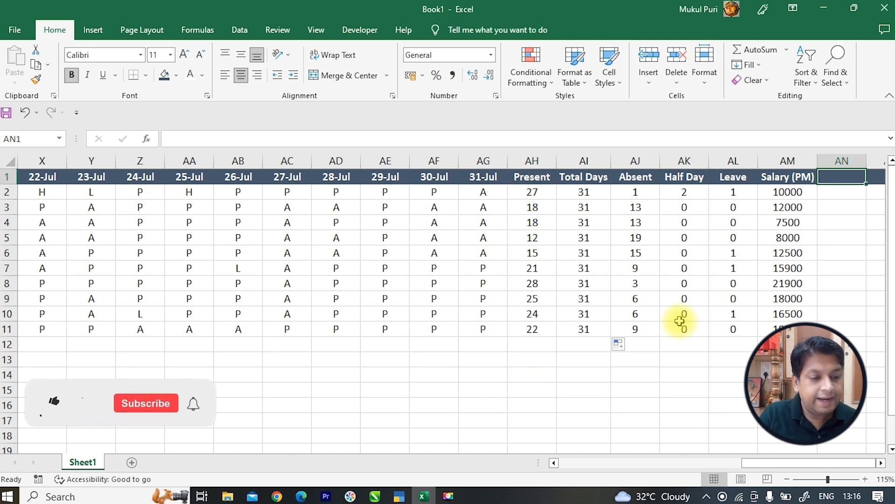
# - Add the column header Net Pay in AN1, next to Salary (PM)
pyautogui.write('Net')
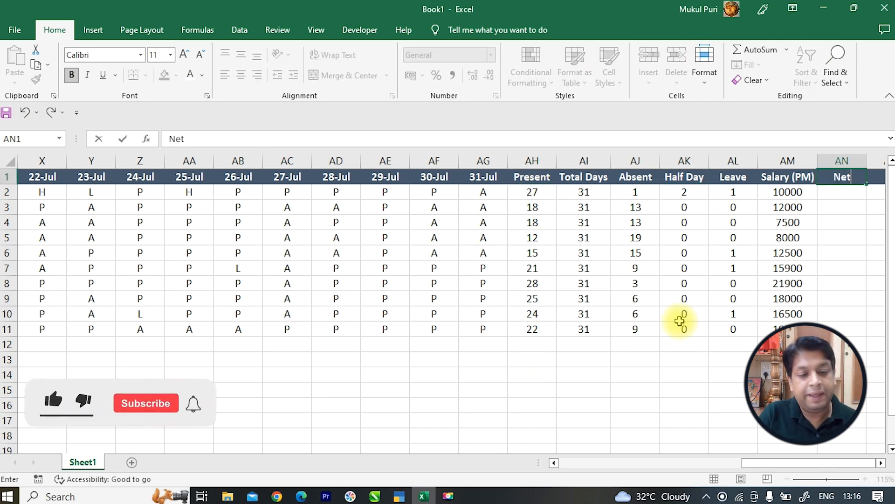
pyautogui.write(' Pay')
pyautogui.click(858, 196)
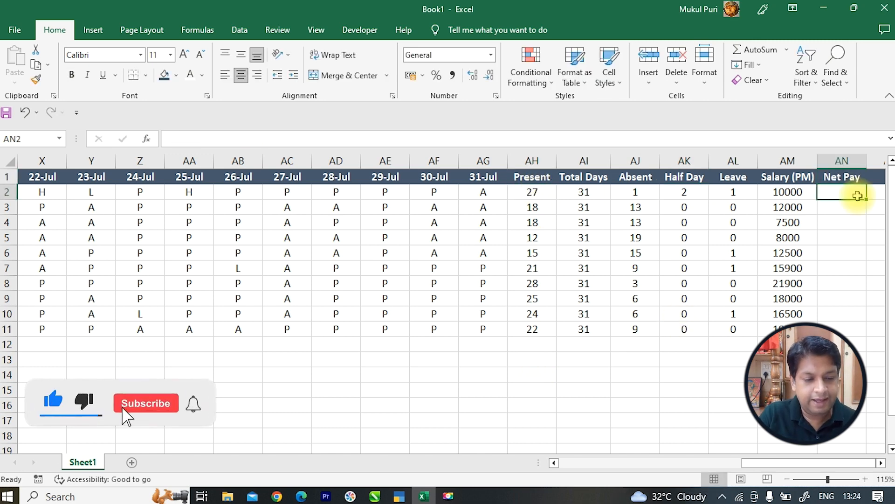
# - Write the formula =AM2/AI2 in the Net Pay cell AN2, dividing the monthly salary by the total days
pyautogui.write('=')
pyautogui.click(795, 192)
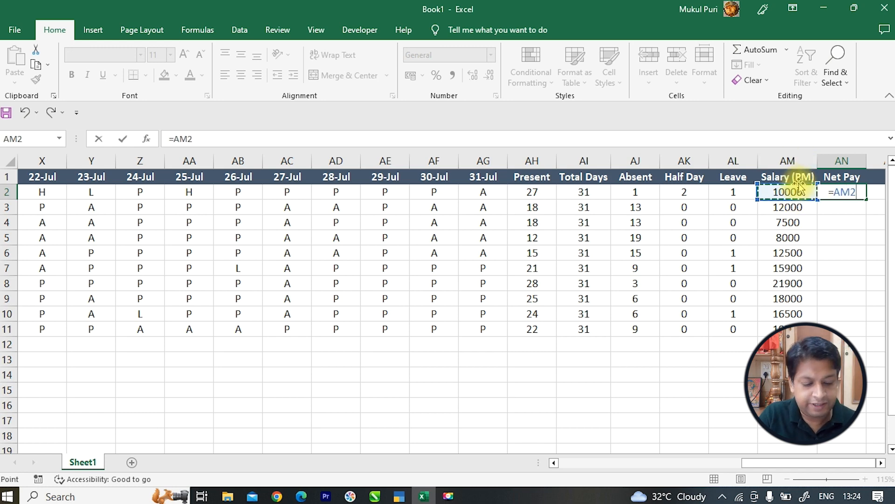
pyautogui.write('/')
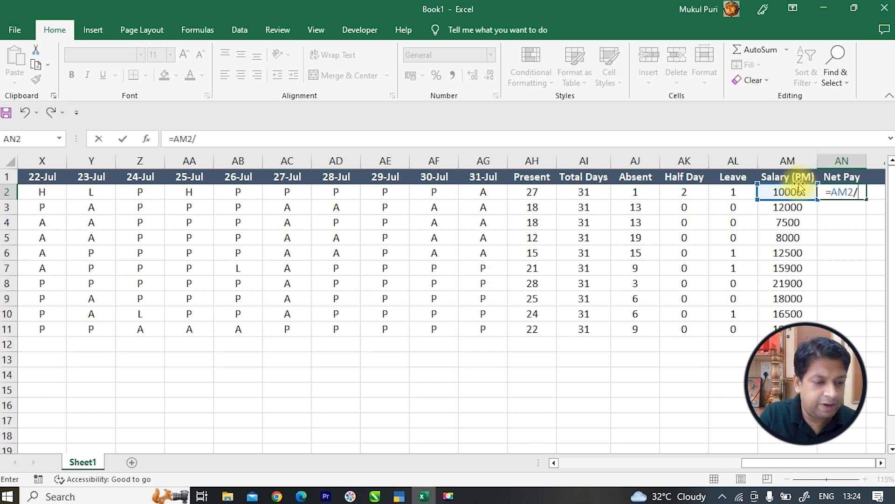
pyautogui.click(585, 193)
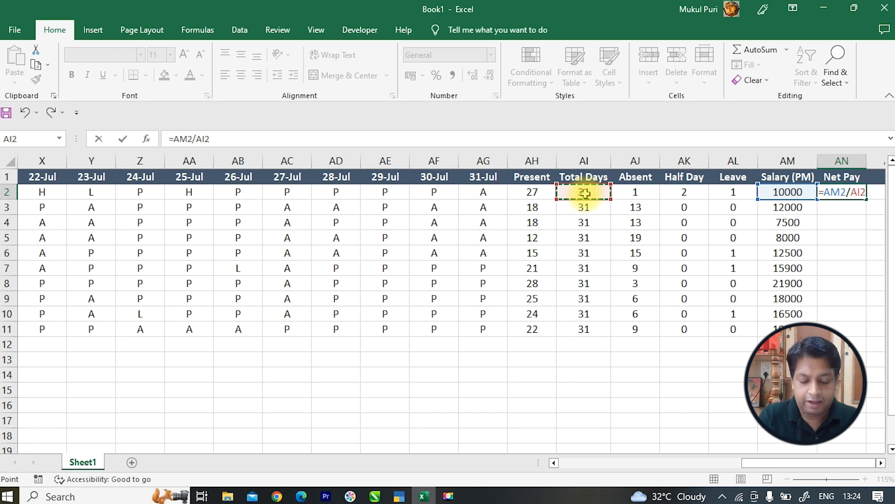
pyautogui.write(')')
pyautogui.press('Return')
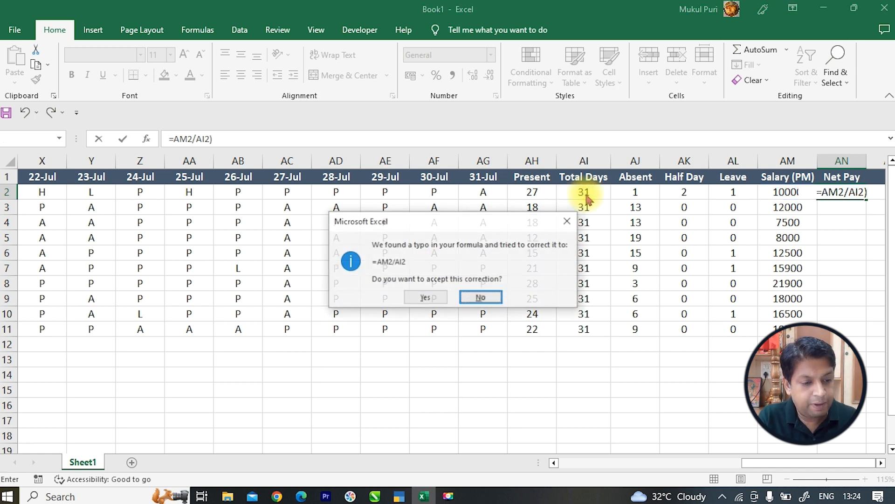
pyautogui.press('Return')
pyautogui.press('Right')
# - Enclose AM2/AI2 in parentheses in the AN2 formula and append a multiplication sign, giving =(AM2/AI2)*
pyautogui.press('F2')
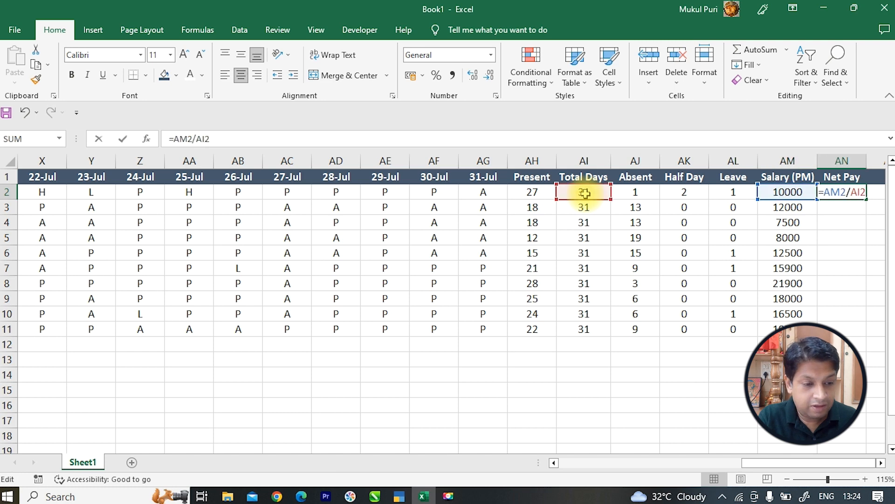
pyautogui.press('Left')
pyautogui.press('Left')
pyautogui.press('Left')
pyautogui.press('Left')
pyautogui.press('Left')
pyautogui.press('Left')
pyautogui.press('Left')
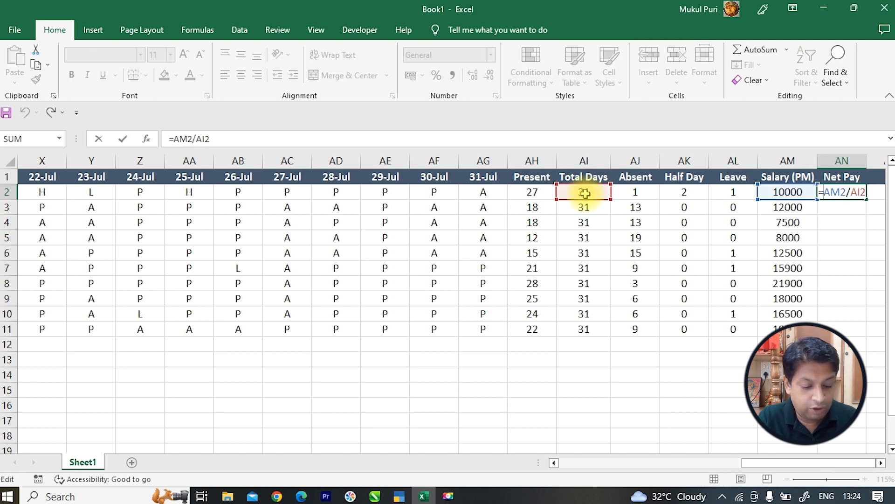
pyautogui.write('(')
pyautogui.press('Right')
pyautogui.press('Right')
pyautogui.press('Right')
pyautogui.press('Right')
pyautogui.press('Right')
pyautogui.press('Right')
pyautogui.press('Right')
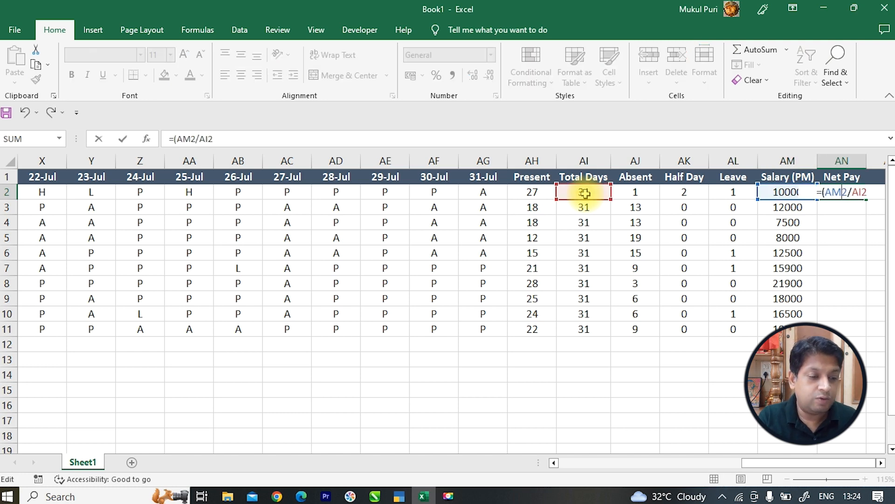
pyautogui.write(')')
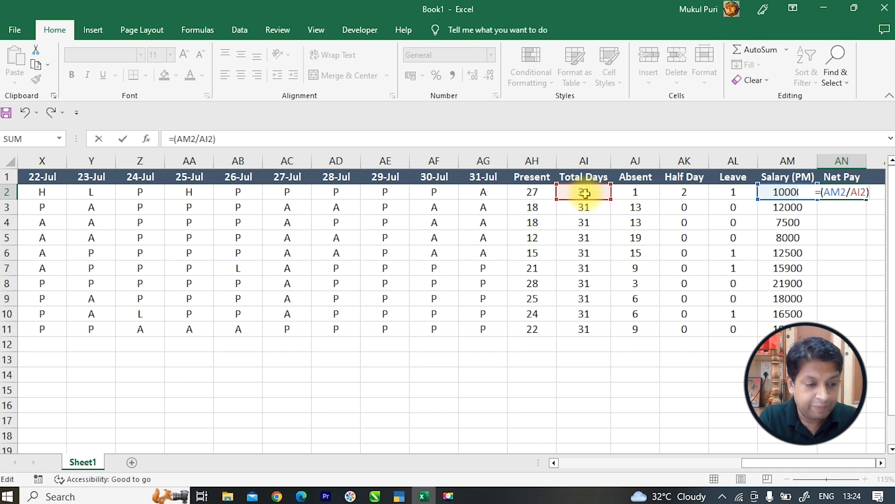
pyautogui.write('*')
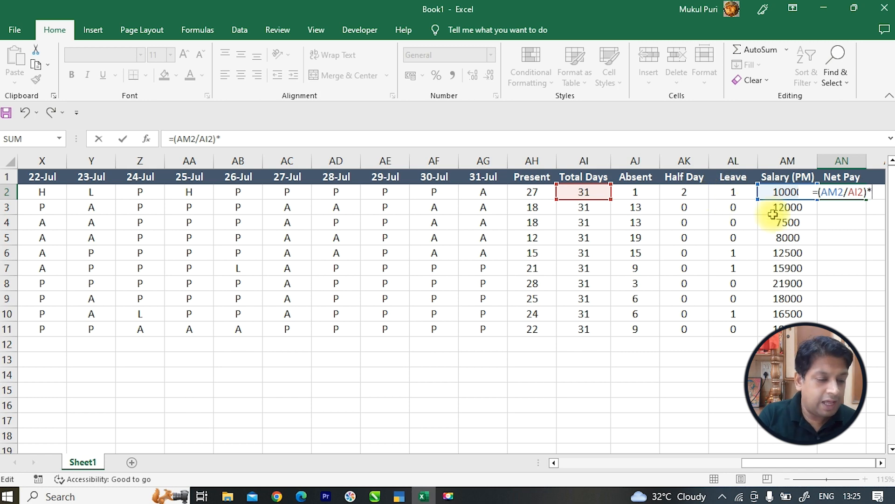
pyautogui.write('29')
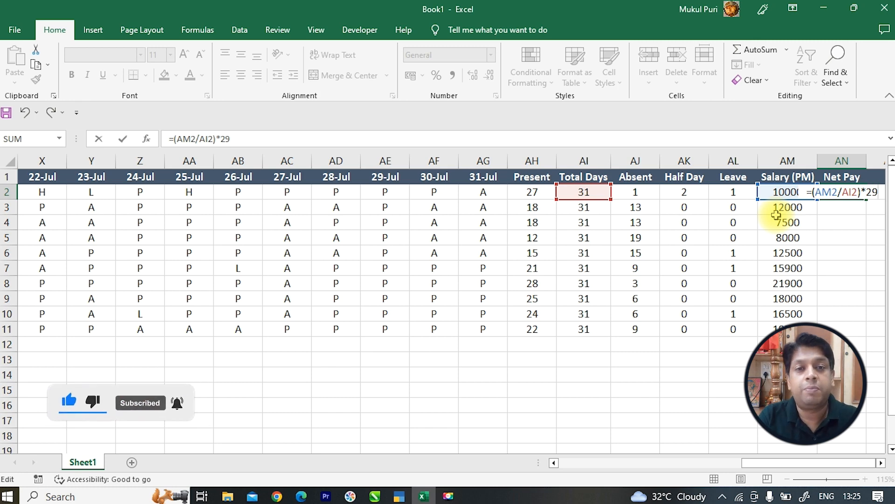
pyautogui.press('BackSpace')
pyautogui.press('BackSpace')
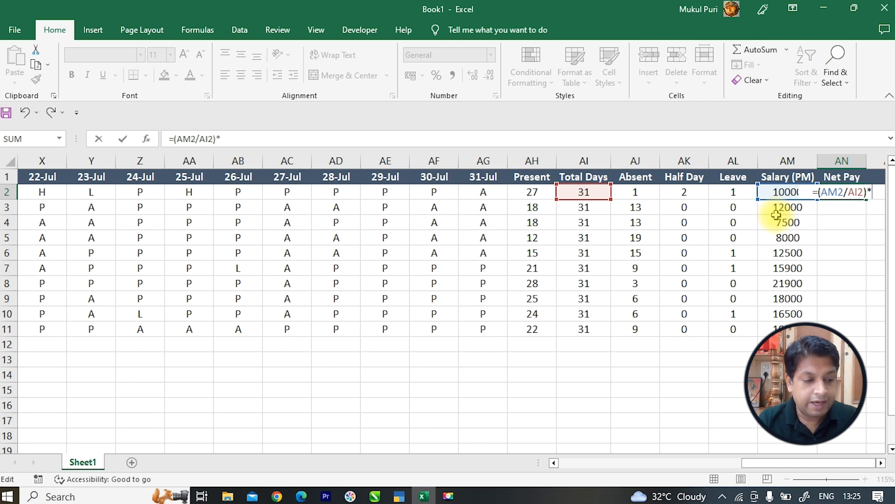
# - Complete the Net Pay formula in AN2 with the payable-days part, giving =(AM2/AI2)*(AH2+AK2/2+AL2)
pyautogui.write('(')
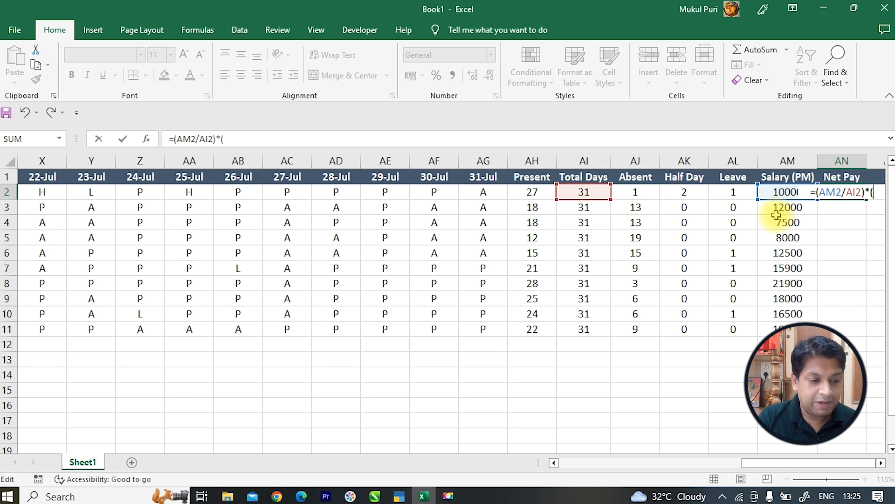
pyautogui.click(535, 192)
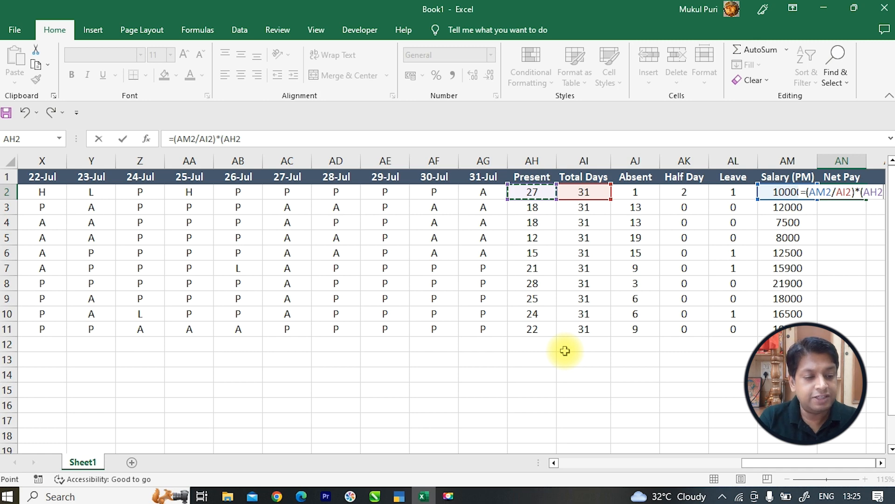
pyautogui.write('+')
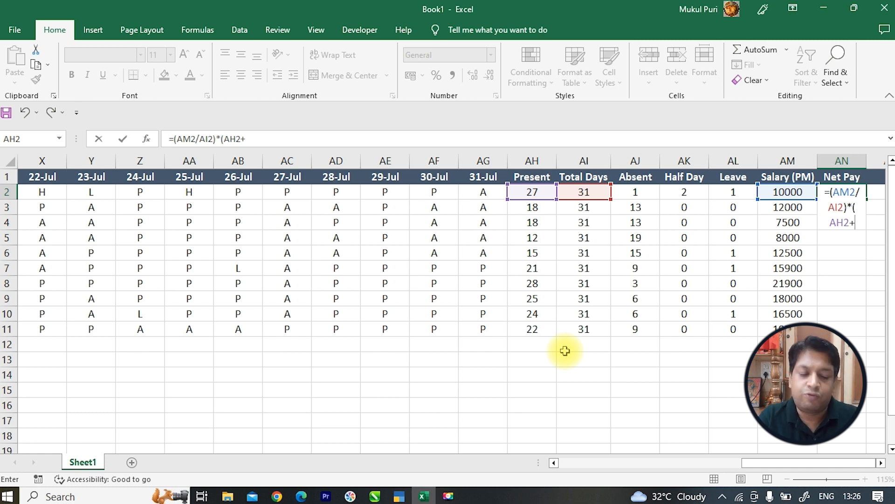
pyautogui.click(672, 191)
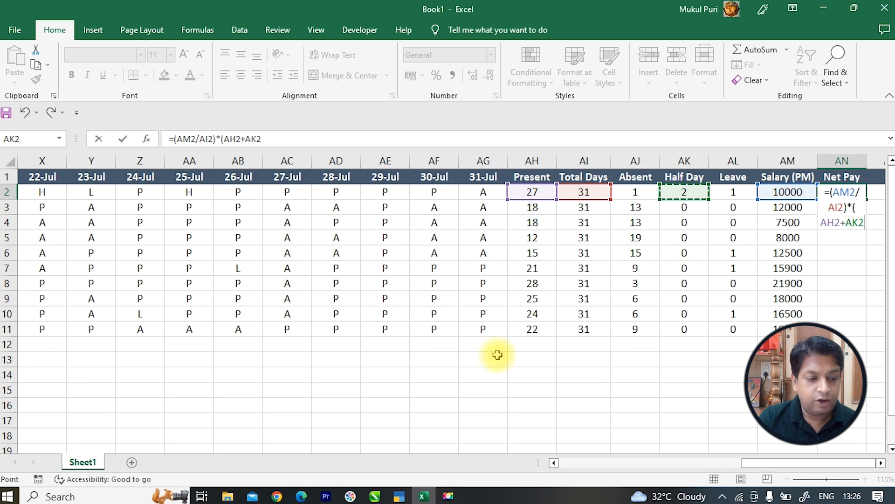
pyautogui.write('/2')
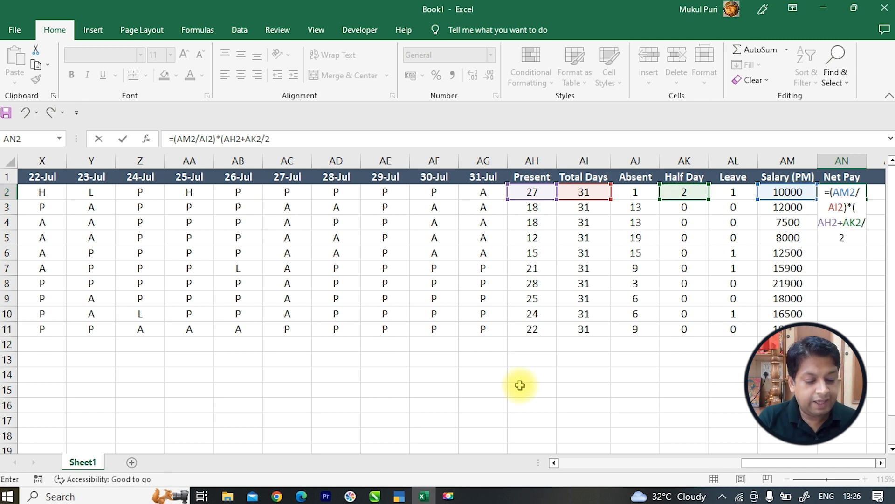
pyautogui.write('+')
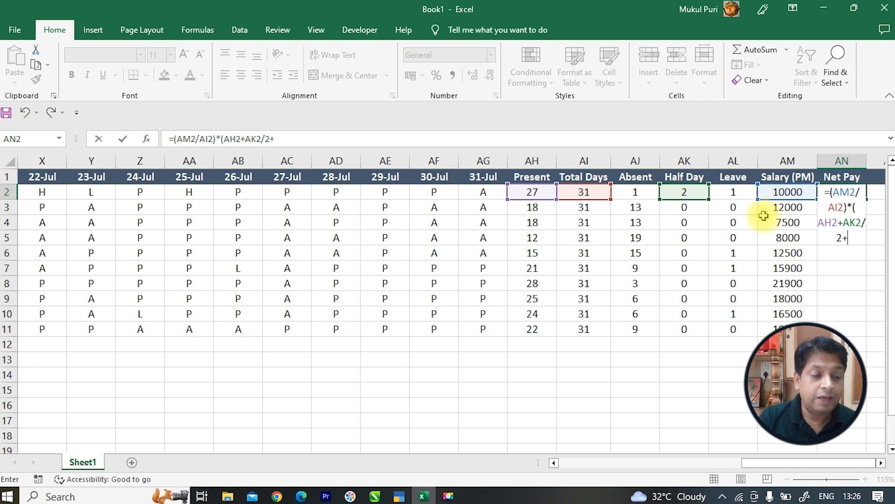
pyautogui.click(738, 196)
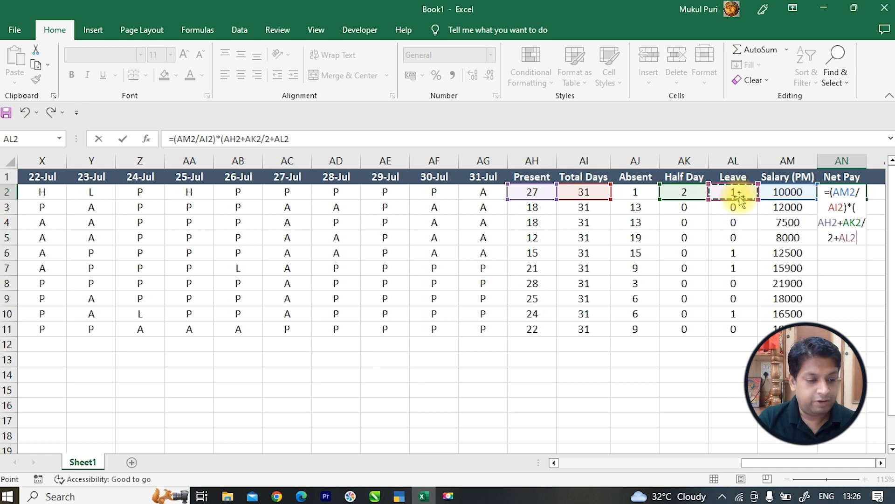
pyautogui.write(')')
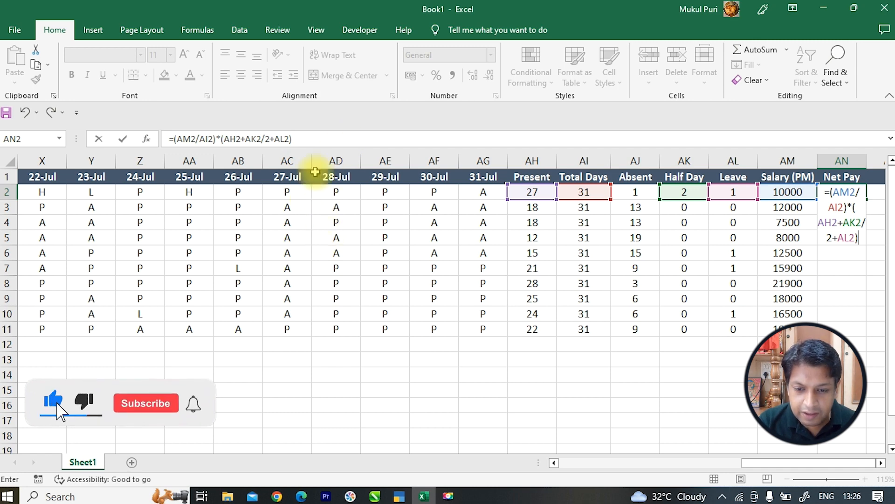
# - Check the evaluated values of the payable-days part and the daily-rate part within the AN2 formula
pyautogui.moveTo(293, 139); pyautogui.dragTo(220, 141)
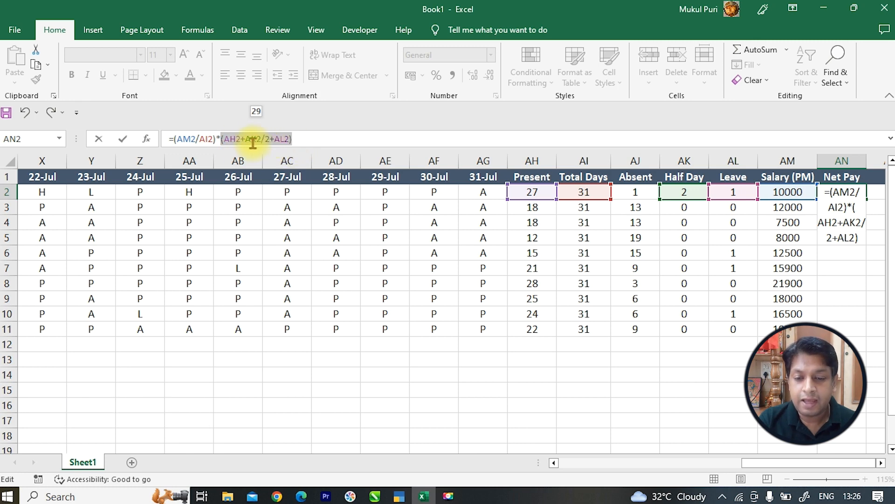
pyautogui.click(213, 139)
pyautogui.moveTo(215, 140); pyautogui.dragTo(173, 144)
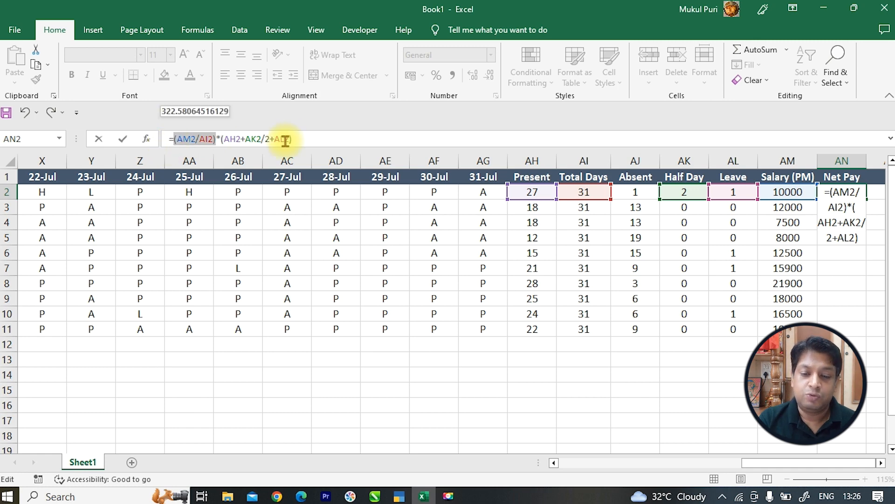
pyautogui.click(302, 139)
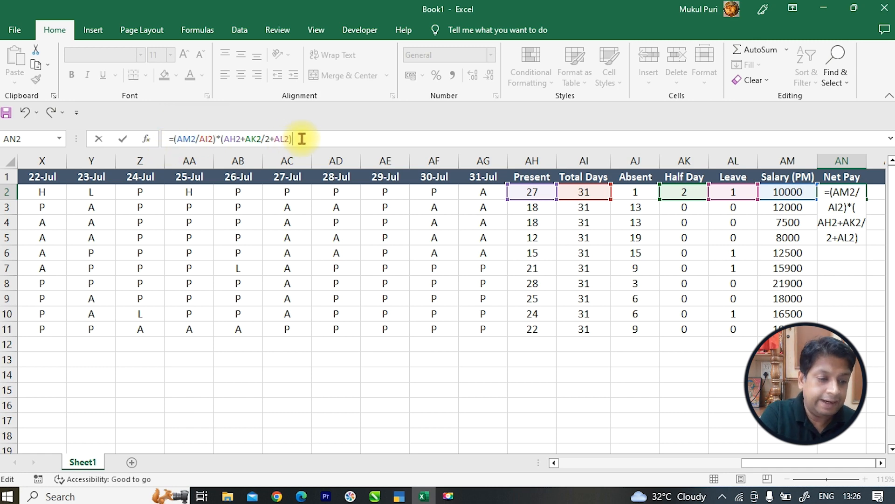
# - Commit the Net Pay formula in AN2 and fill it down to AN11
pyautogui.press('Return')
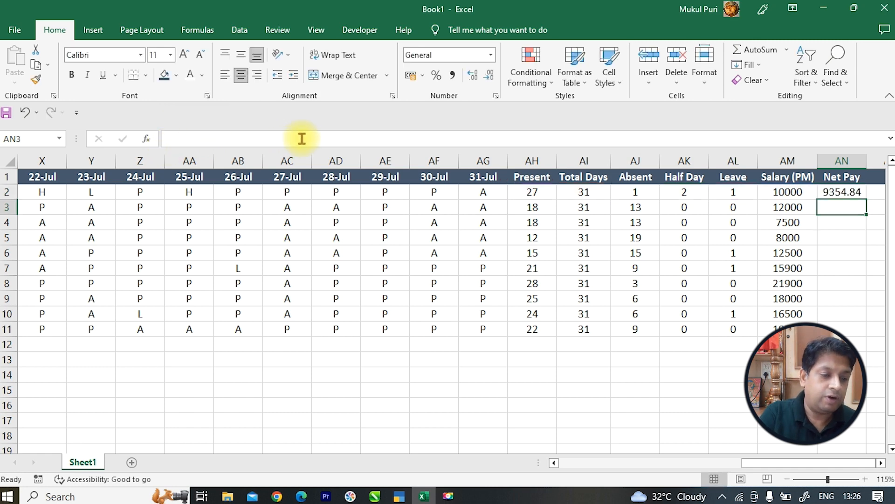
pyautogui.click(840, 195)
pyautogui.doubleClick(867, 200)
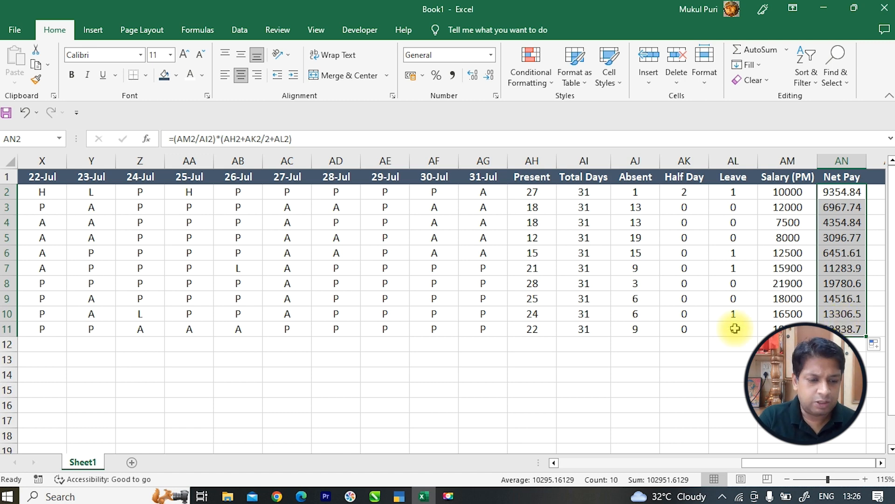
# - Review the Total Days, Present, Half Day and Net Pay cells of the first employee in row 2
pyautogui.click(583, 192)
pyautogui.click(534, 192)
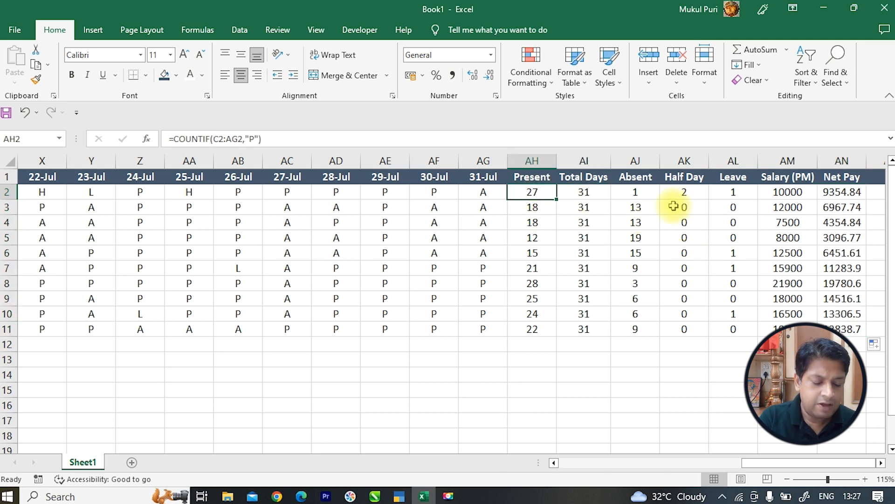
pyautogui.click(684, 193)
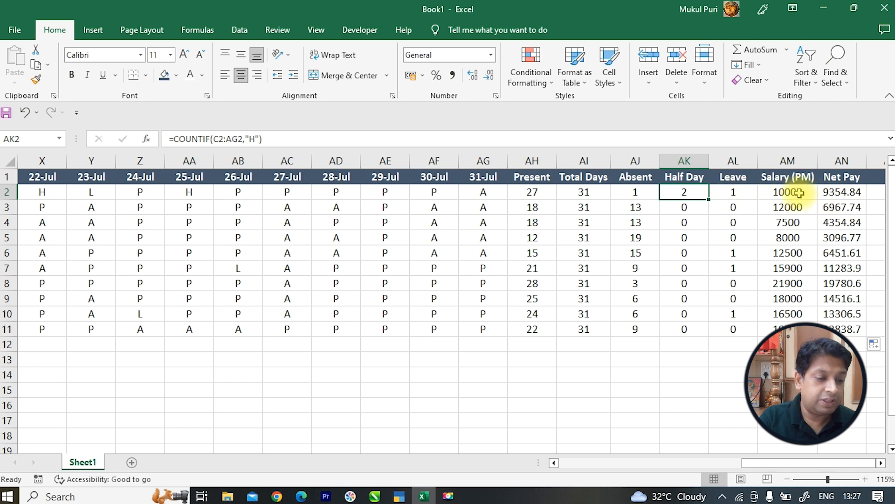
pyautogui.click(838, 191)
# - Calculate the first employee's daily rate in the empty cell AD13 with =AM2/31
pyautogui.click(335, 365)
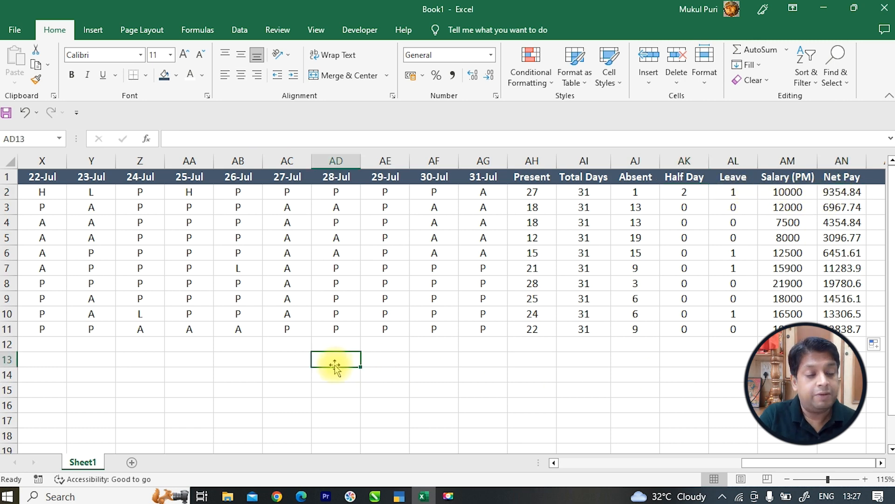
pyautogui.write('=')
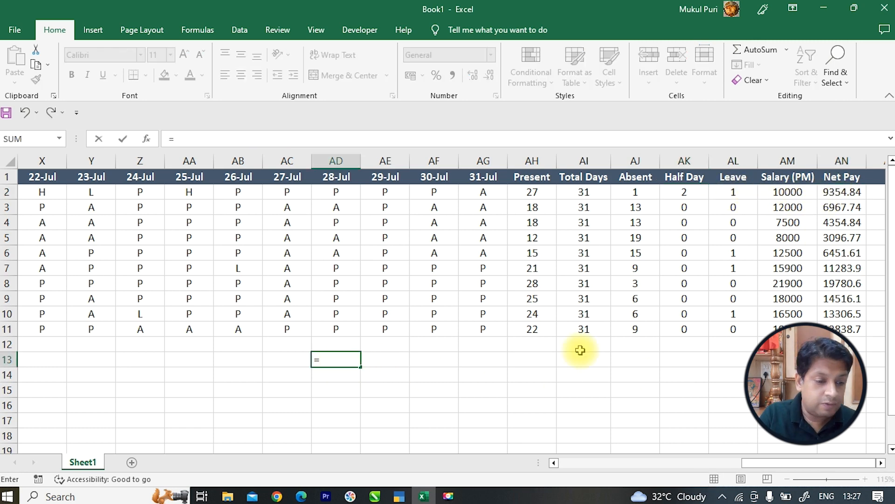
pyautogui.click(775, 193)
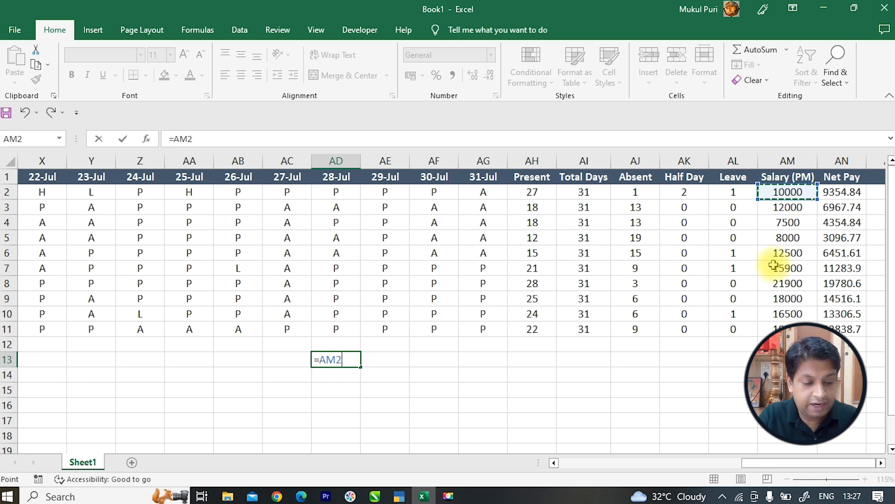
pyautogui.write('/3')
pyautogui.press('Return')
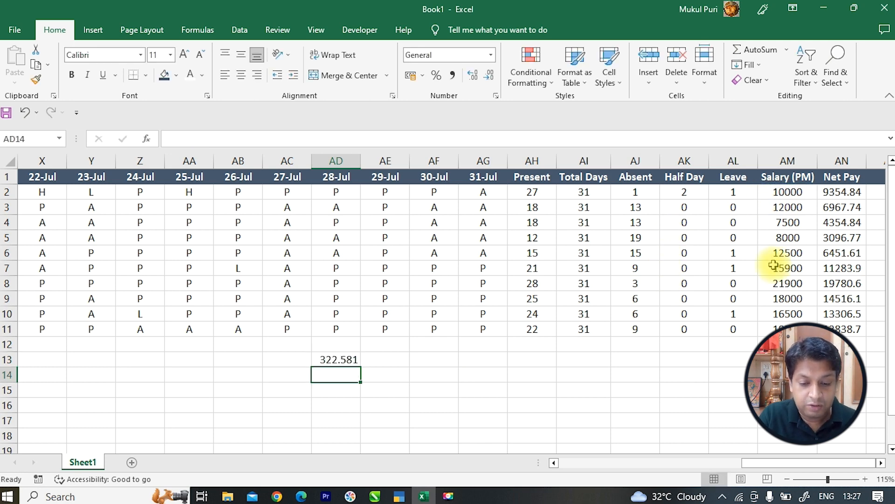
# - Enter 29 payable days in AE13, multiply by the daily rate in AF13 with =AD13*AE13, and compare it with AN2
pyautogui.click(393, 360)
pyautogui.write('29')
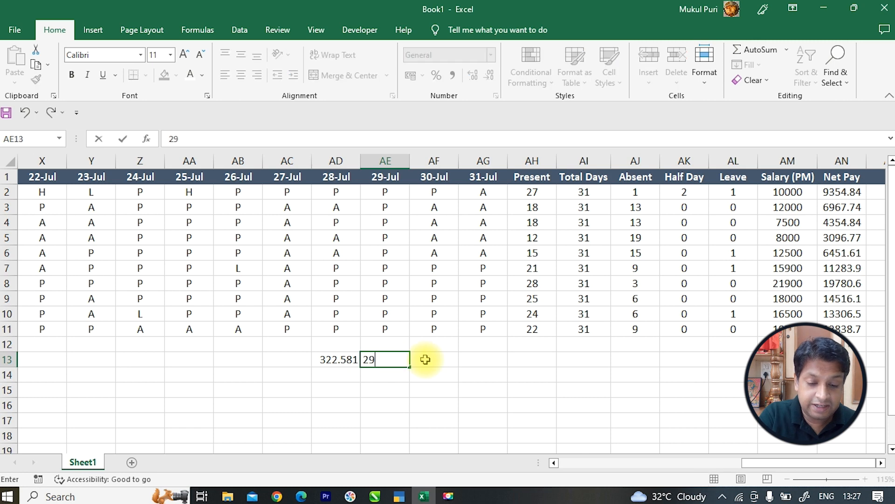
pyautogui.click(429, 358)
pyautogui.write('=')
pyautogui.click(353, 359)
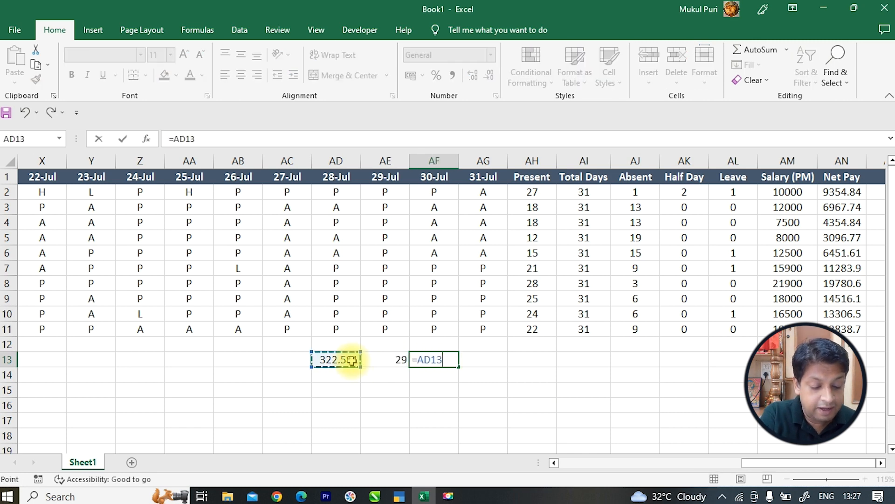
pyautogui.write('*')
pyautogui.click(401, 360)
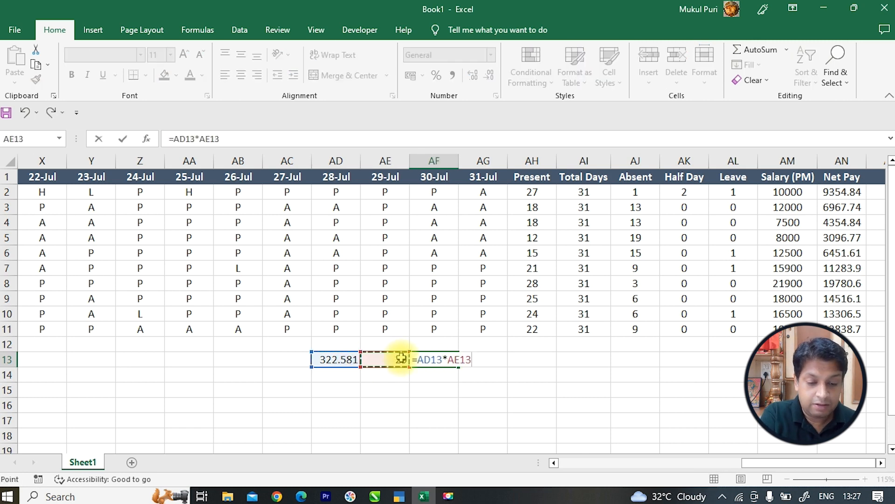
pyautogui.press('Return')
pyautogui.click(443, 360)
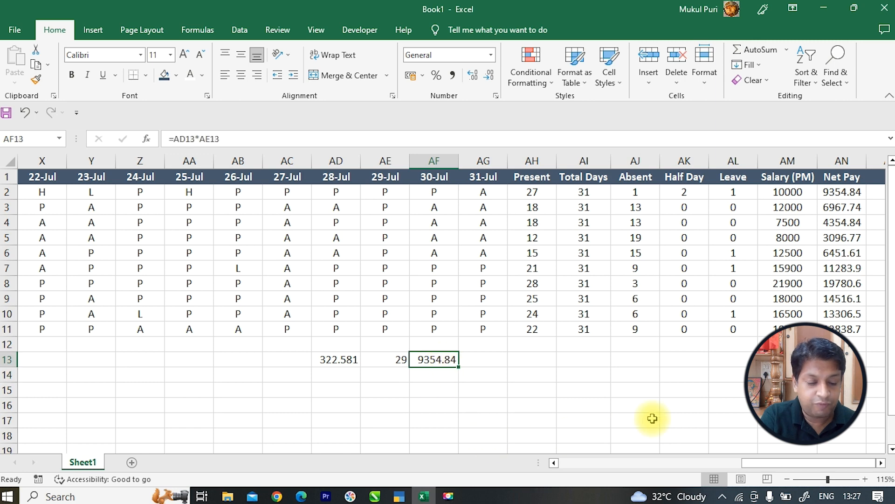
pyautogui.click(837, 195)
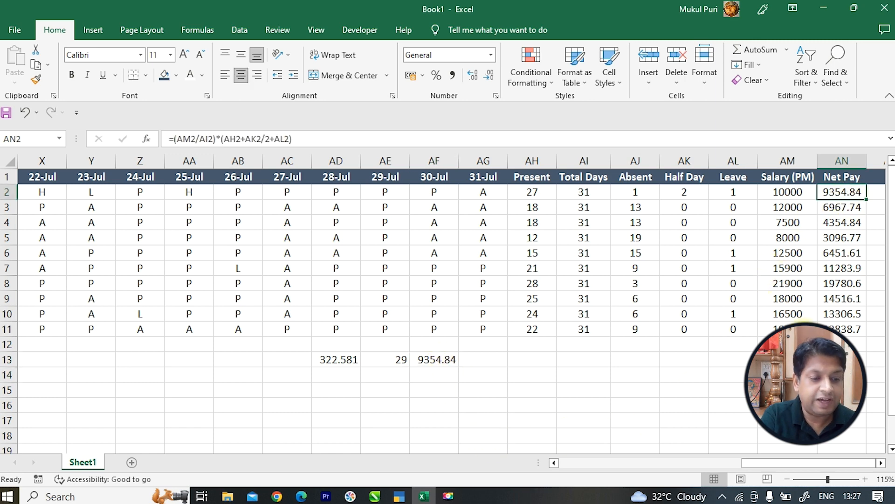
# - Calculate the daily rate for the row 6 employee in AD14 with =AM6/31
pyautogui.click(339, 373)
pyautogui.write('=')
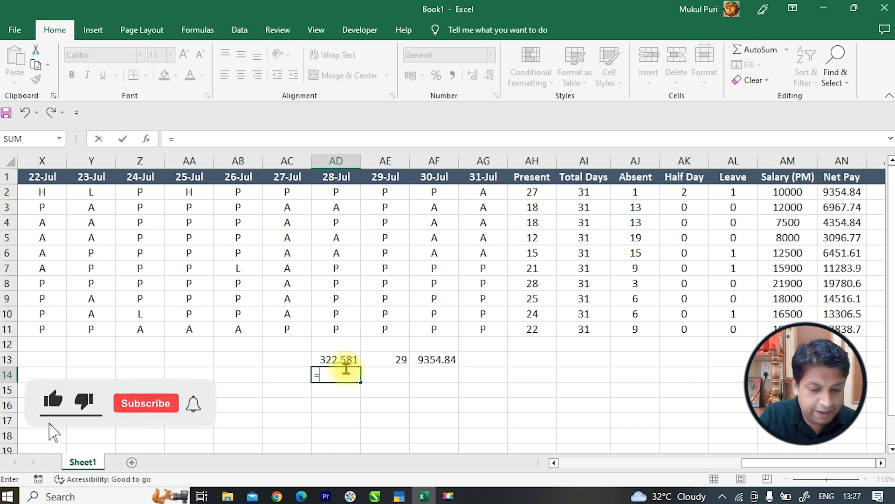
pyautogui.click(787, 253)
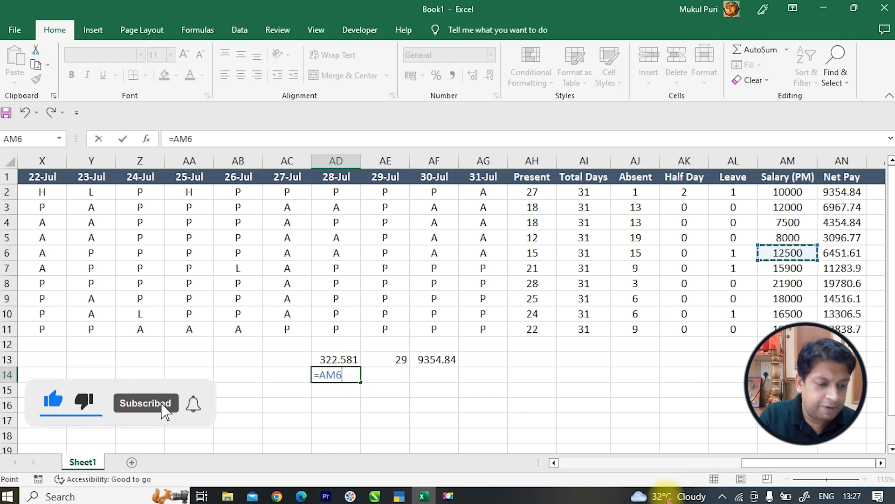
pyautogui.write('/31')
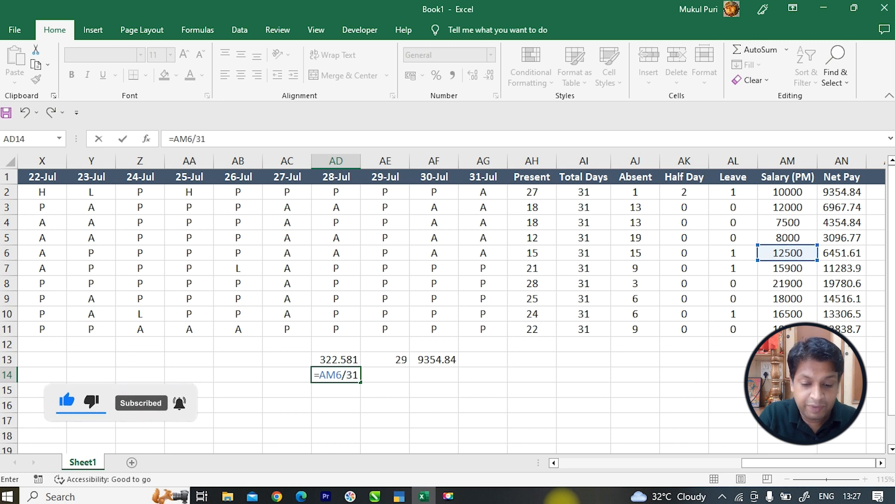
pyautogui.press('Return')
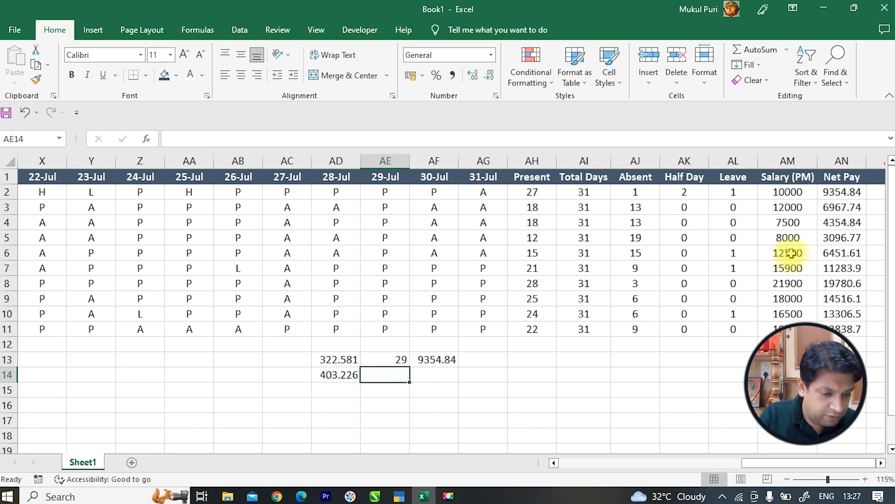
# - Enter 16 payable days in AE14, fill the AF13 formula down to AF14, and compare it with Net Pay in AN6
pyautogui.moveTo(793, 253); pyautogui.dragTo(526, 256)
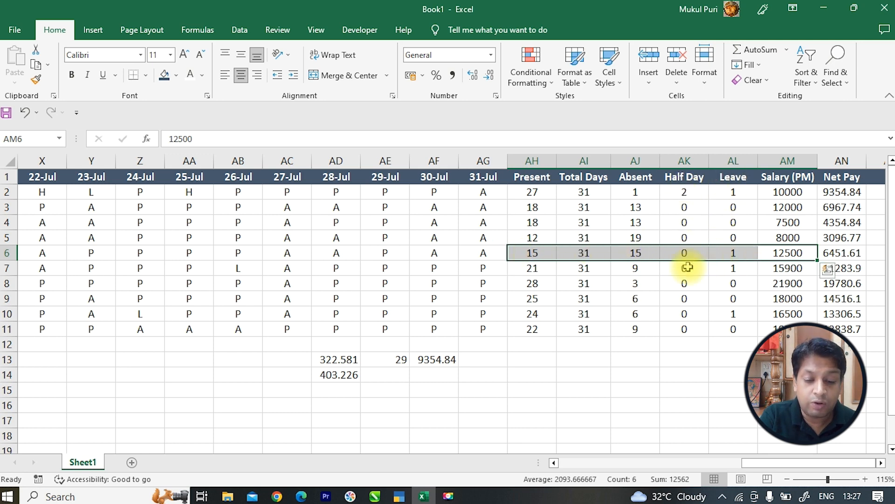
pyautogui.click(396, 370)
pyautogui.write('16')
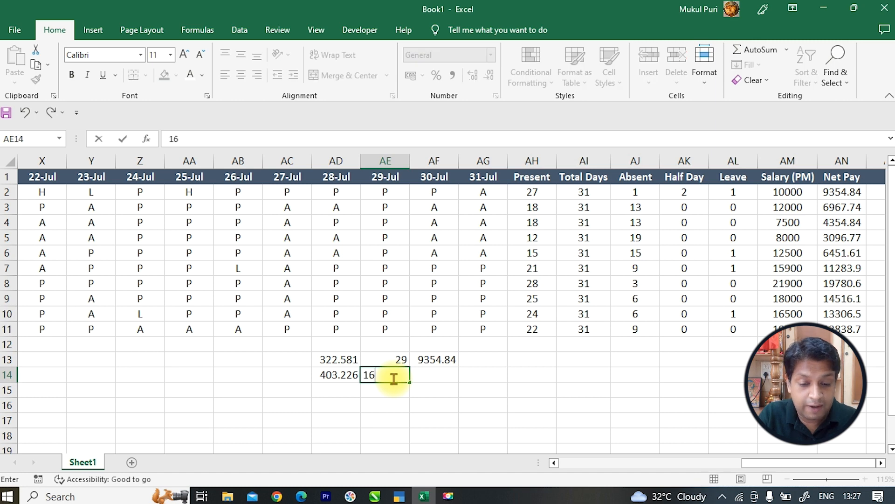
pyautogui.press('Tab')
pyautogui.click(437, 361)
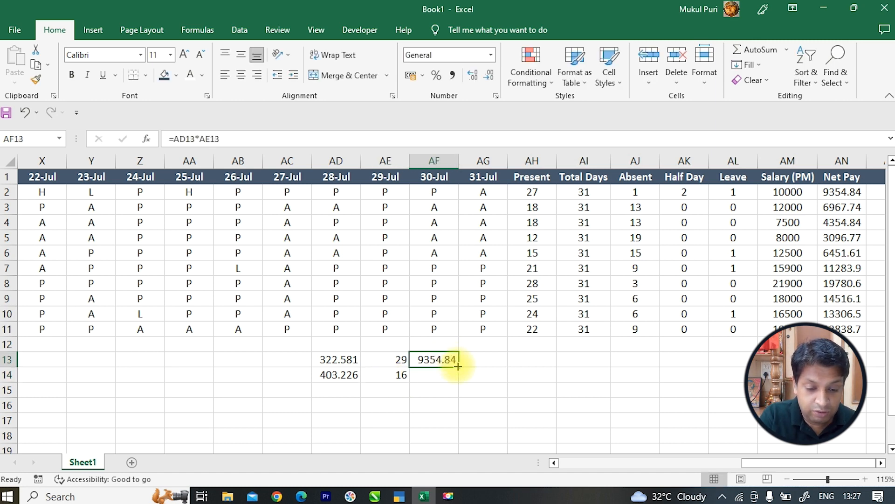
pyautogui.moveTo(458, 367); pyautogui.dragTo(458, 378)
pyautogui.click(434, 375)
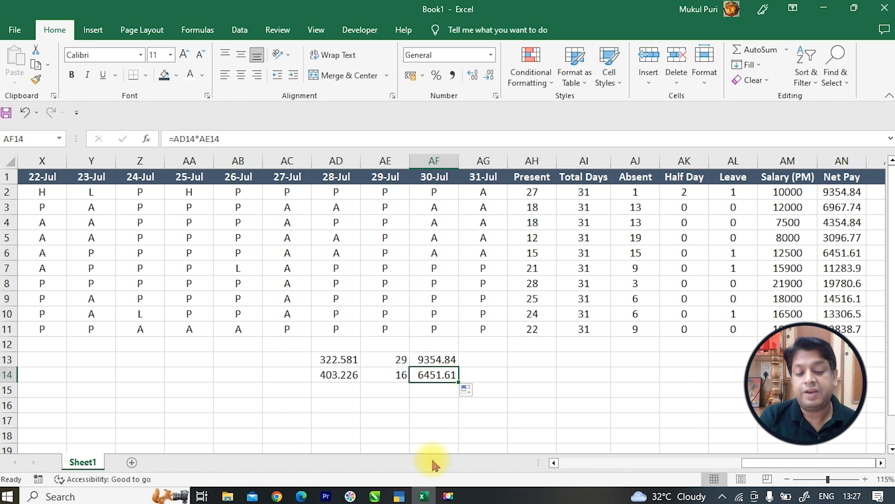
pyautogui.click(857, 254)
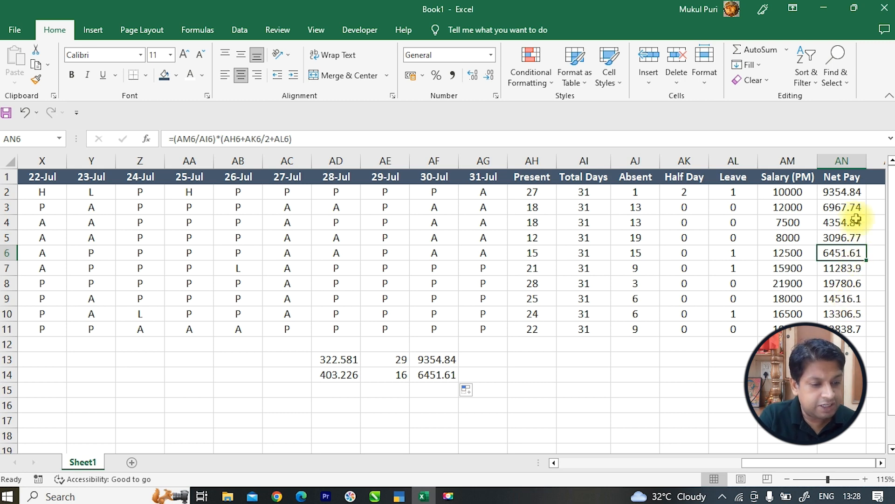
# - Round the Net Pay formula in AN2 to whole numbers with =ROUND((AM2/AI2)*(AH2+AK2/2+AL2),0) and fill it down to AN11
pyautogui.click(835, 192)
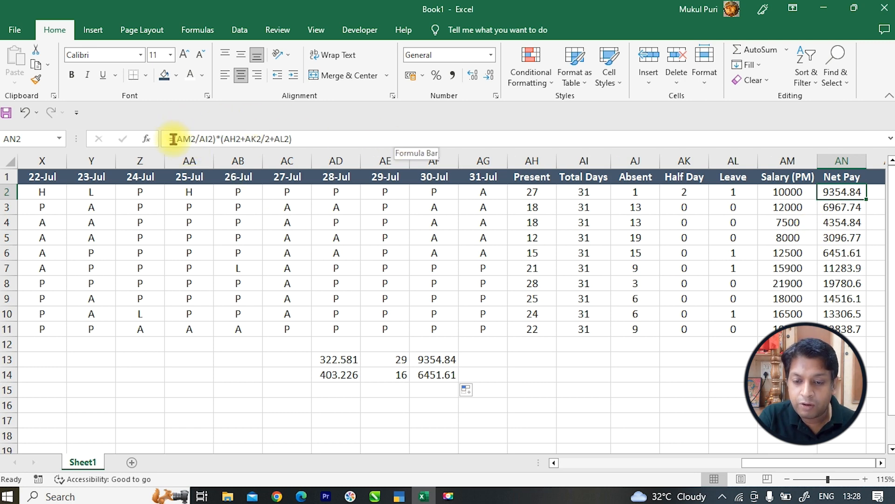
pyautogui.click(173, 139)
pyautogui.write('round')
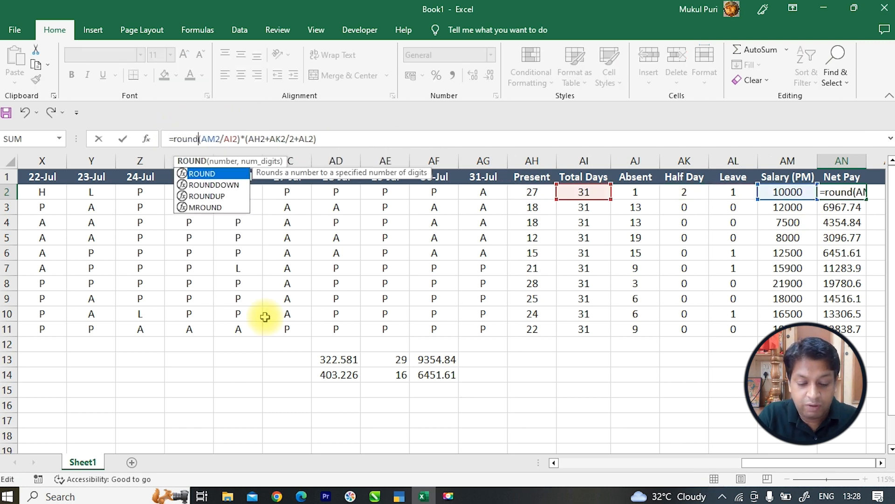
pyautogui.write('(')
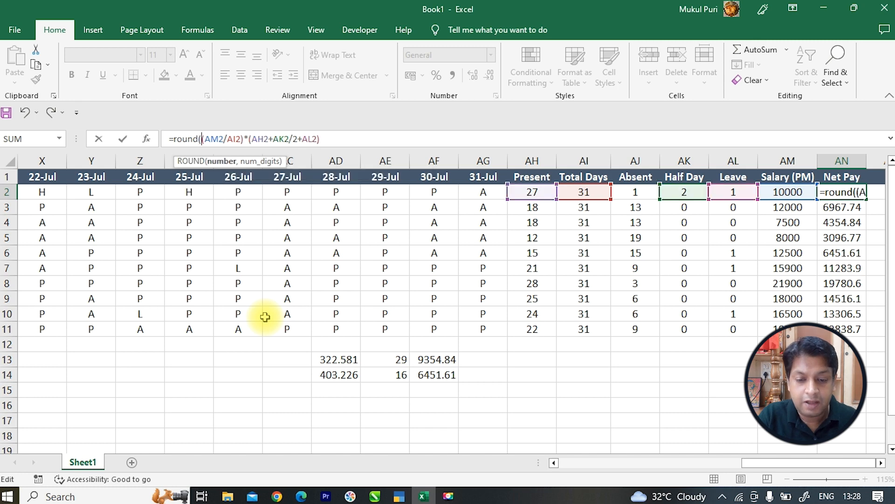
pyautogui.press('End')
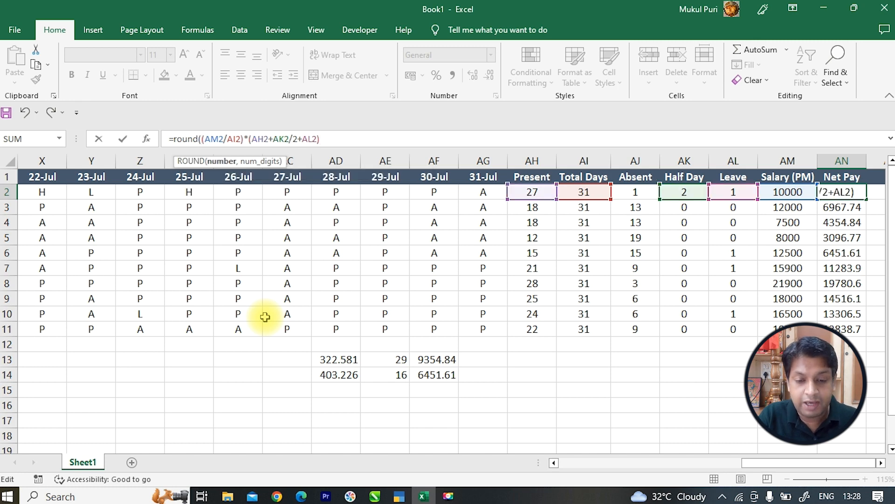
pyautogui.write(',)')
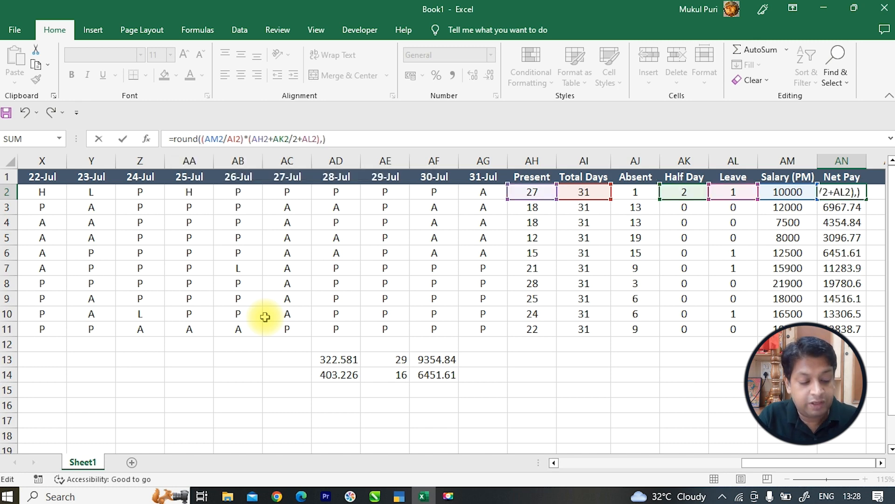
pyautogui.press('BackSpace')
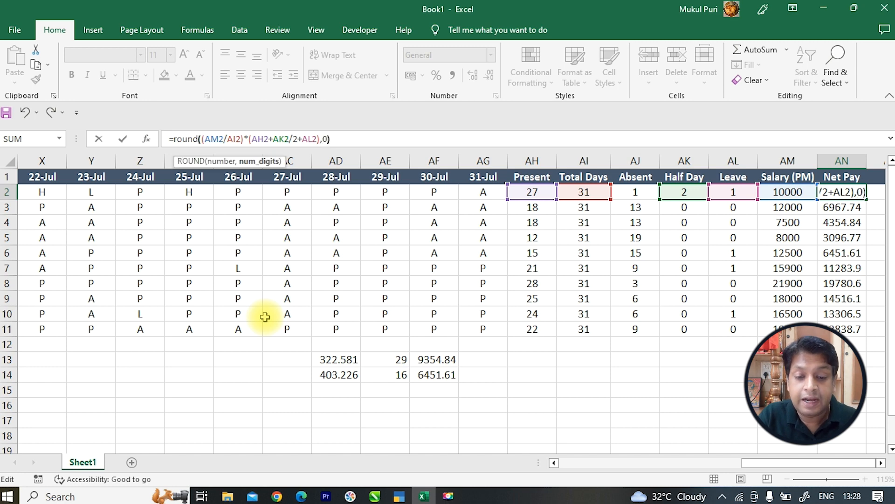
pyautogui.press('Return')
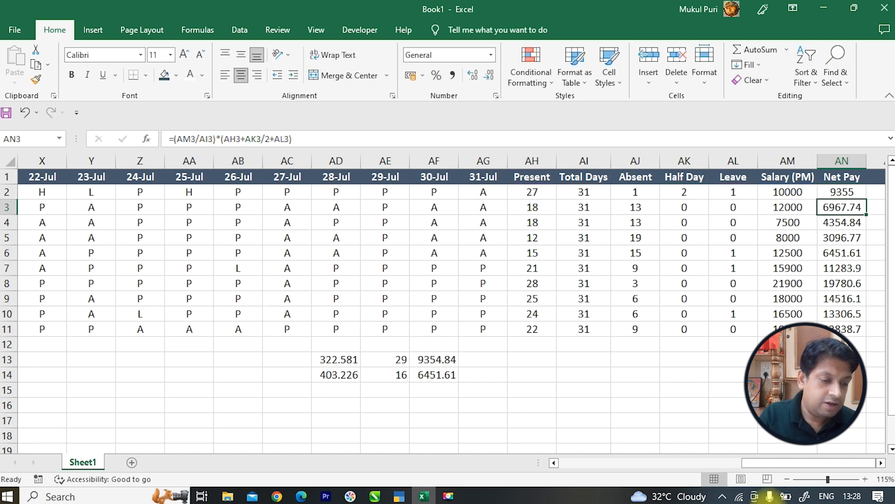
pyautogui.click(857, 191)
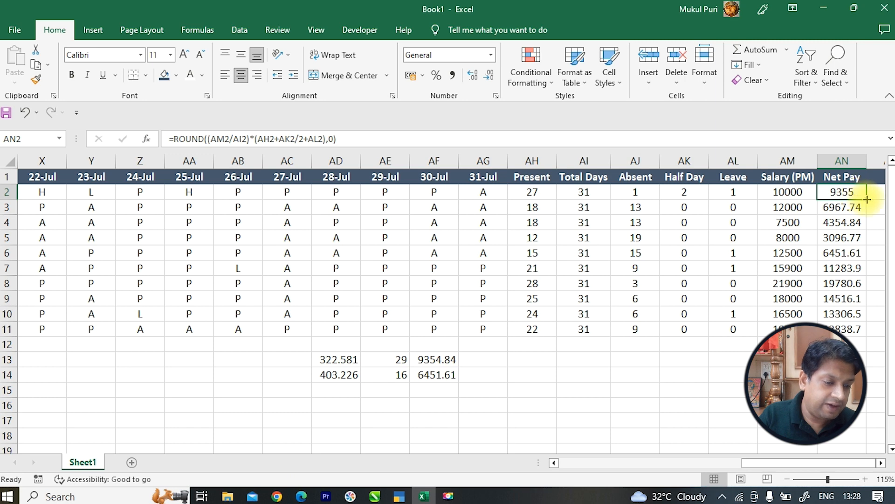
pyautogui.doubleClick(865, 199)
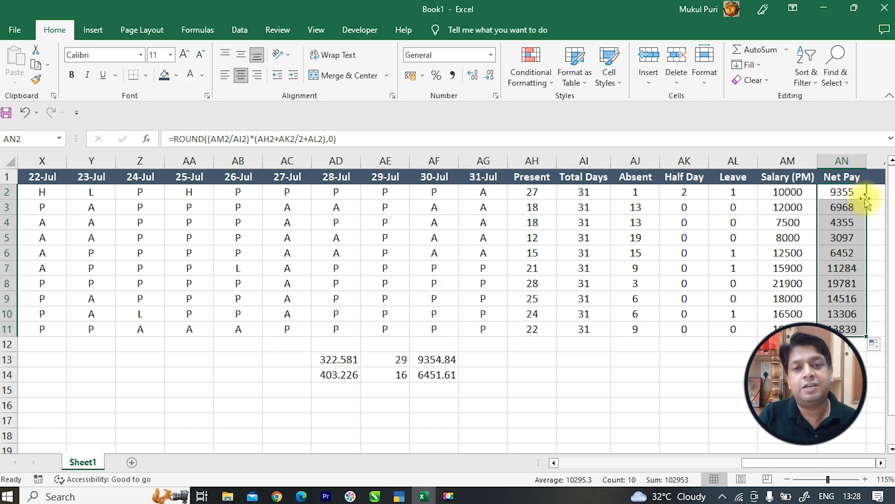